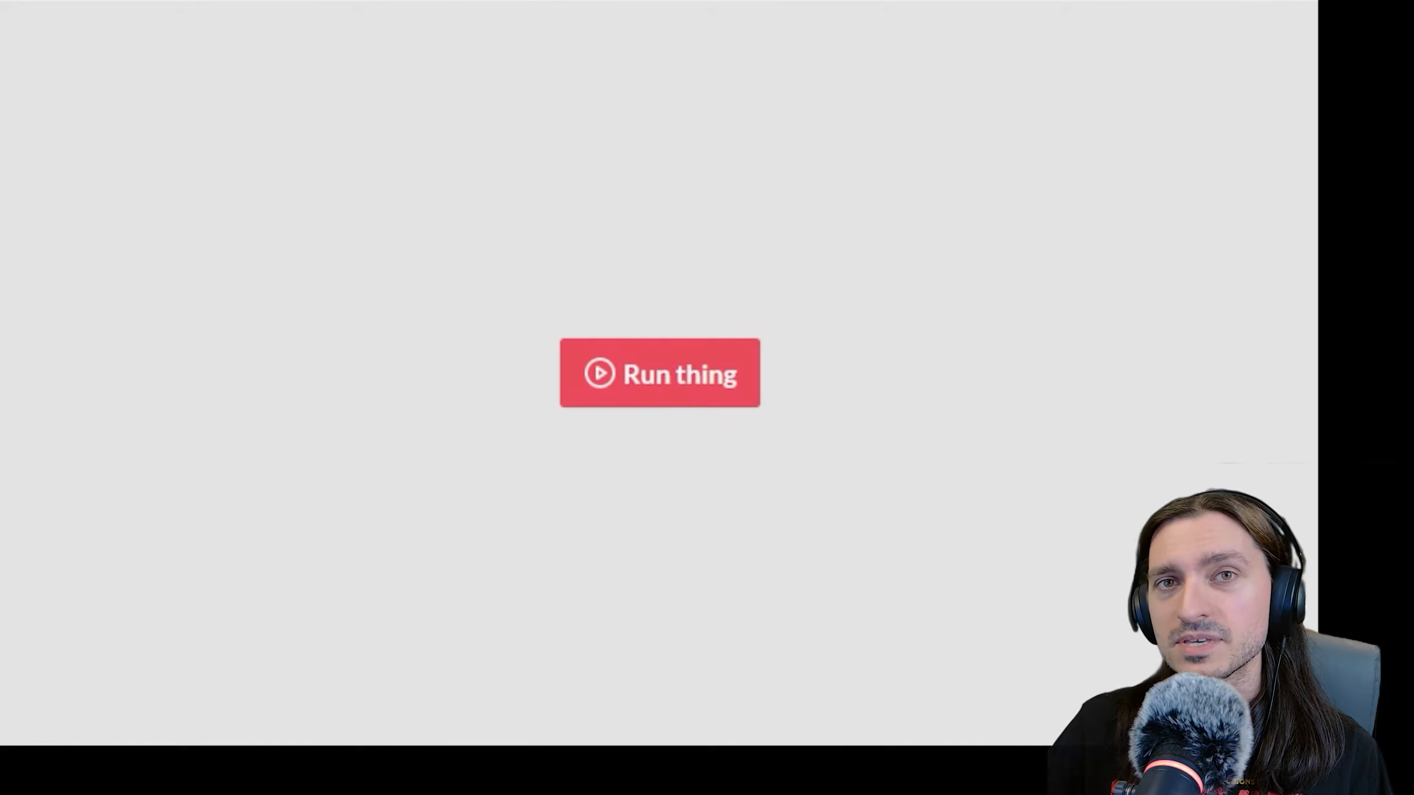
- Run the card creator and review the hero card's name, image, notes and dice and point settings
{"action": "left_click", "coordinate": [640, 386]}
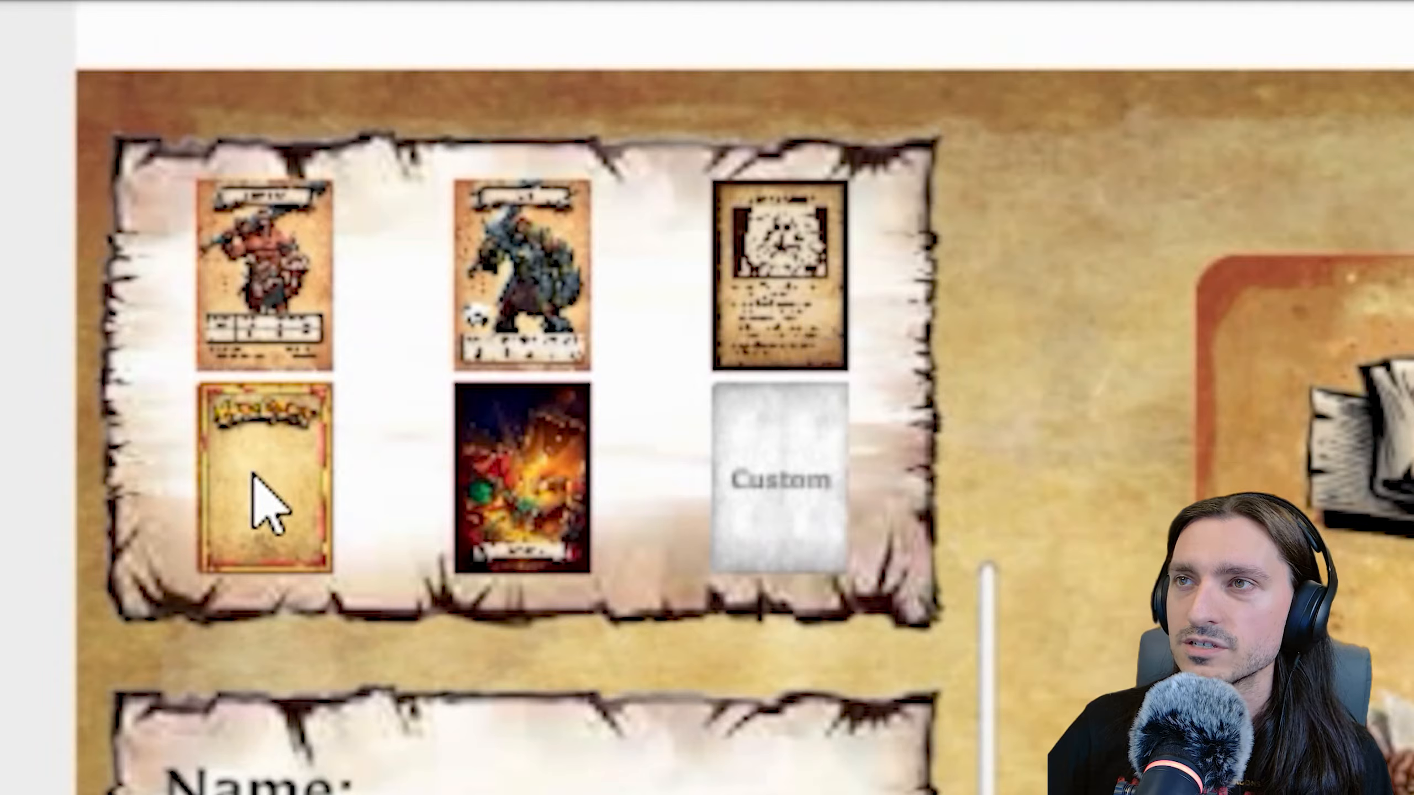
{"action": "scroll", "coordinate": [946, 479], "scroll_direction": "down", "scroll_amount": 5}
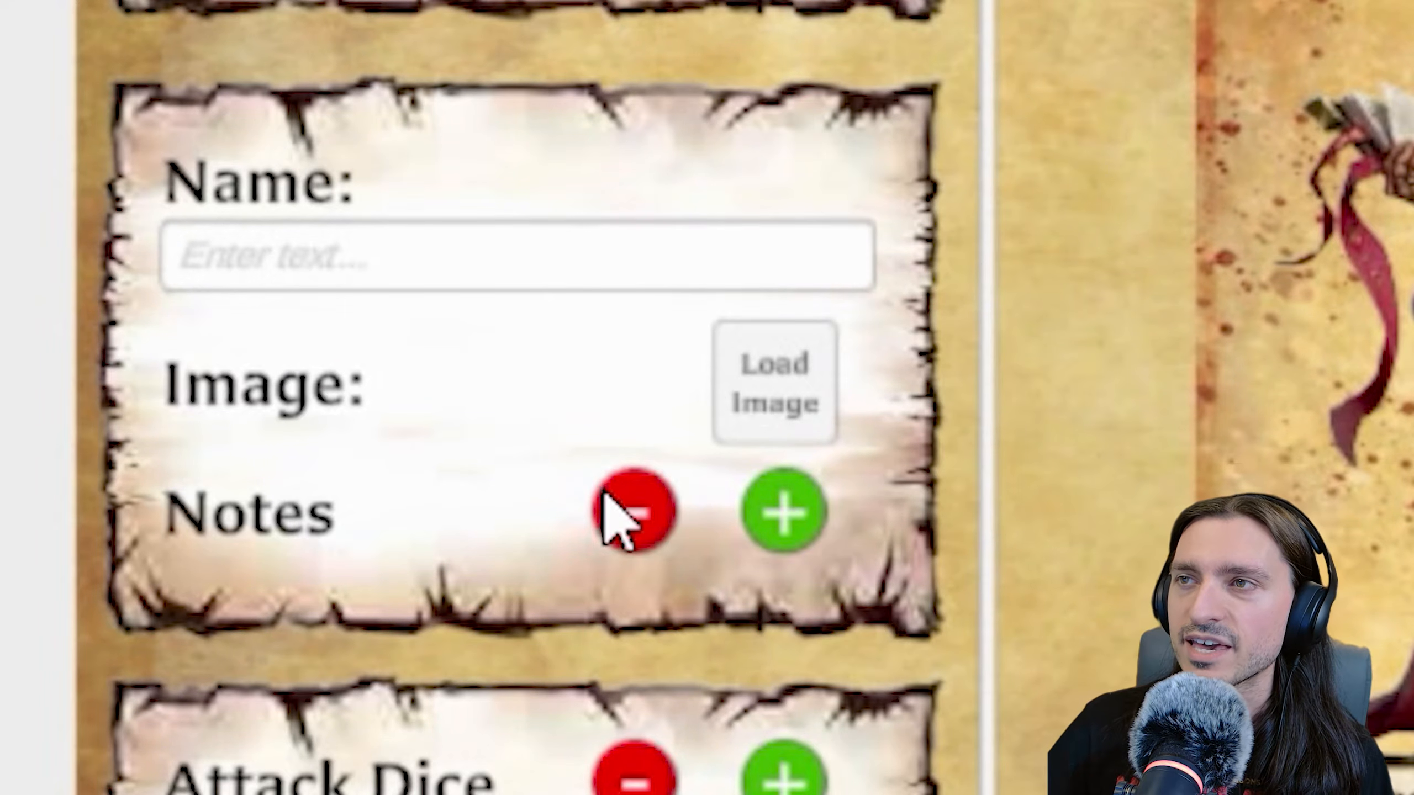
{"action": "scroll", "coordinate": [640, 384], "scroll_direction": "down", "scroll_amount": 4}
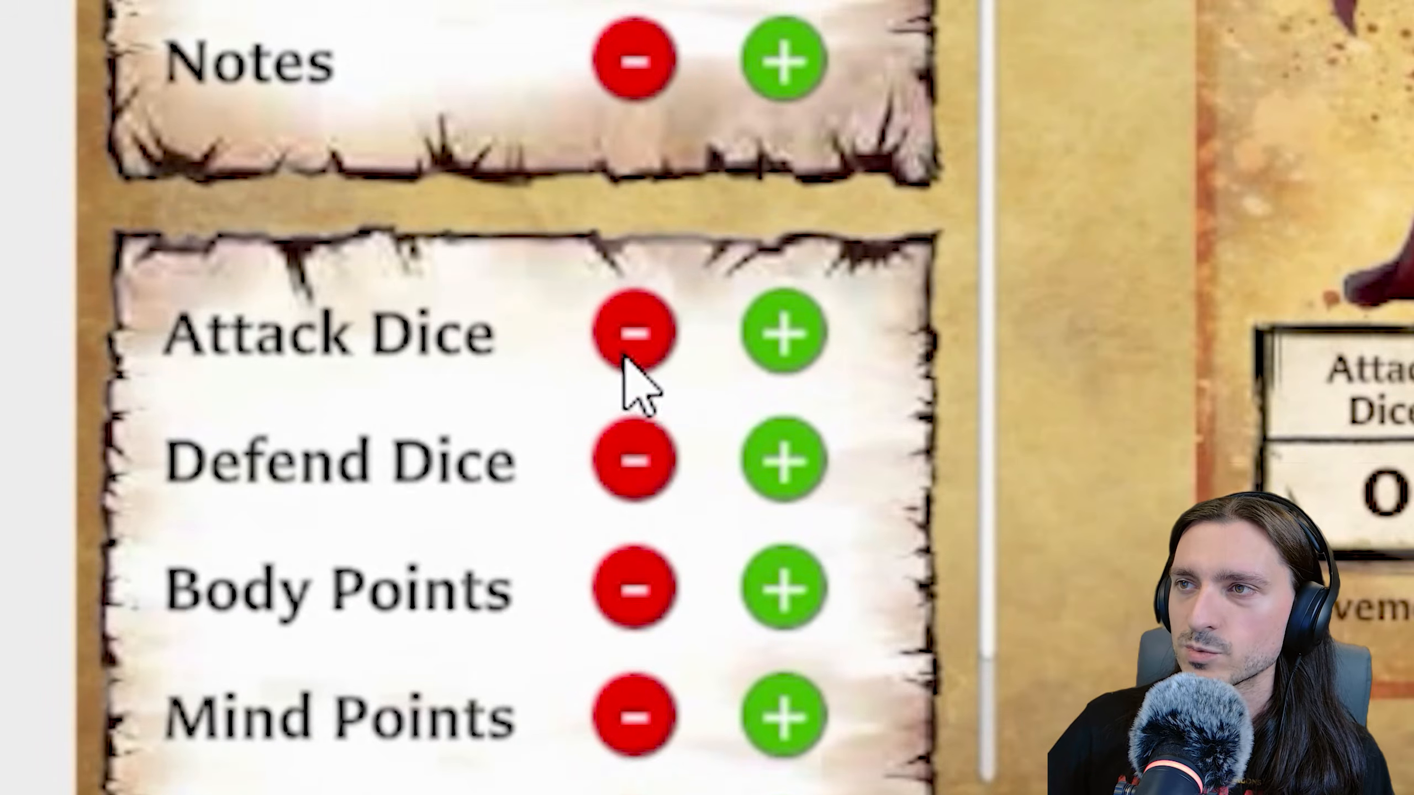
{"action": "scroll", "coordinate": [631, 412], "scroll_direction": "down", "scroll_amount": 2}
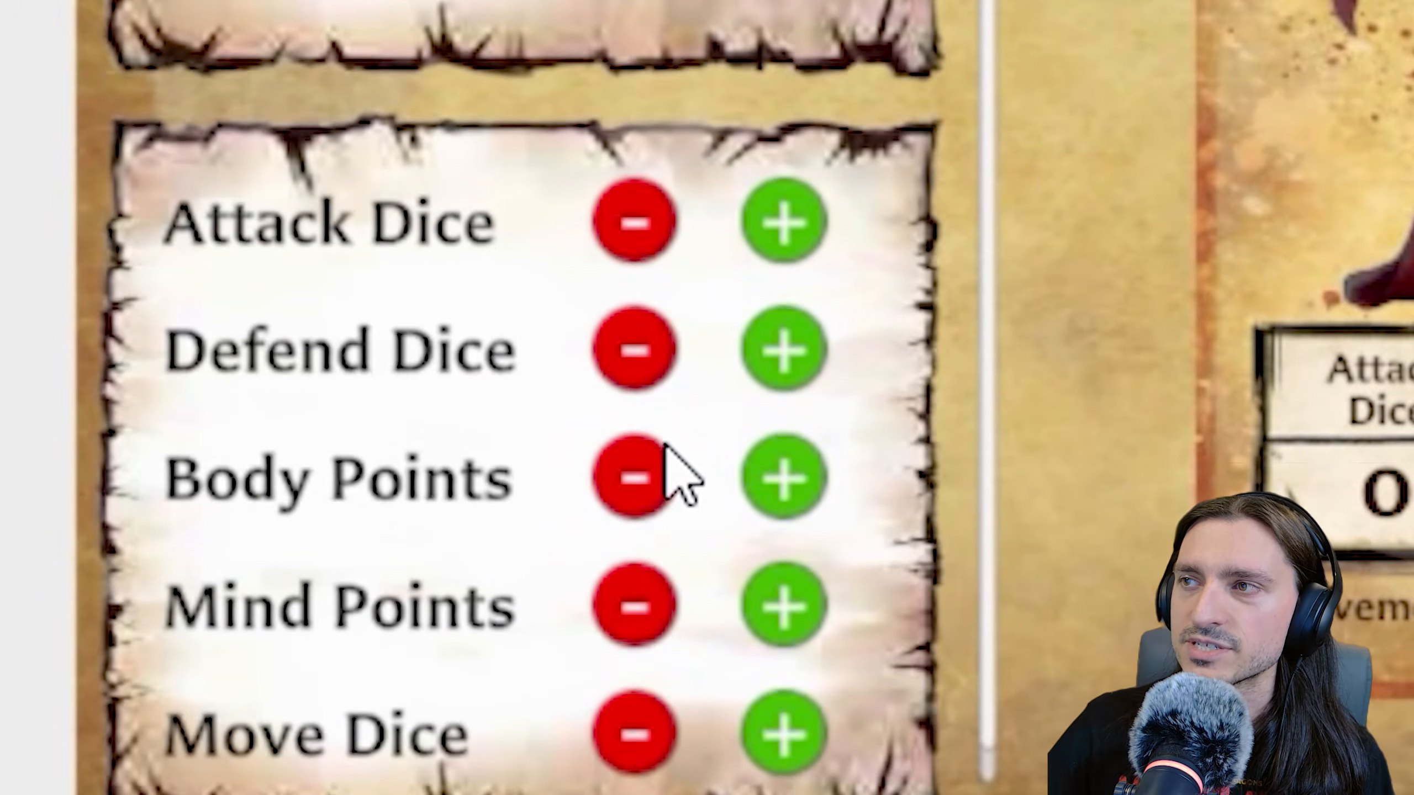
{"action": "scroll", "coordinate": [637, 387], "scroll_direction": "down", "scroll_amount": 1}
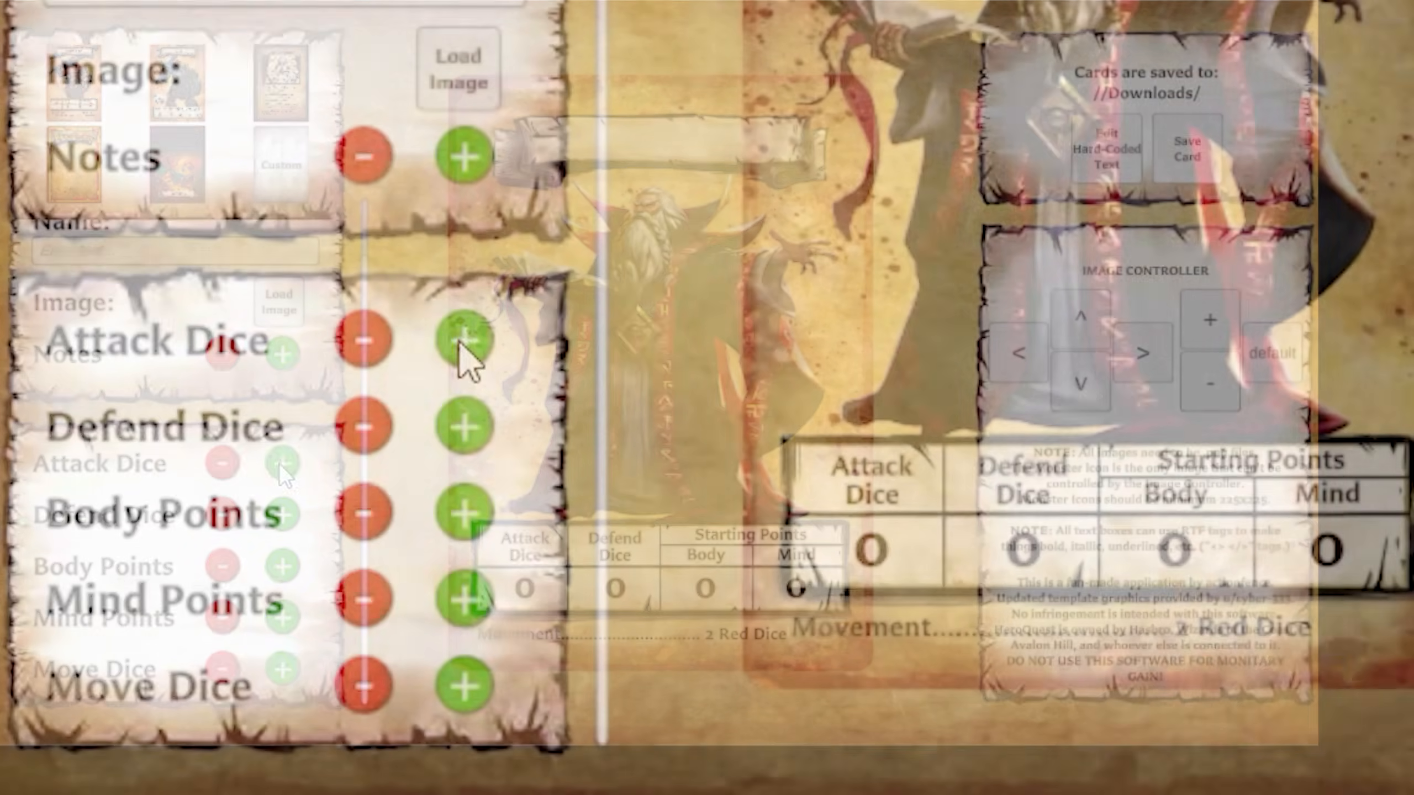
- Set the hero card's attack dice and defend dice to 4 each
{"action": "left_click", "coordinate": [282, 463]}
{"action": "left_click", "coordinate": [282, 463]}
{"action": "left_click", "coordinate": [282, 463]}
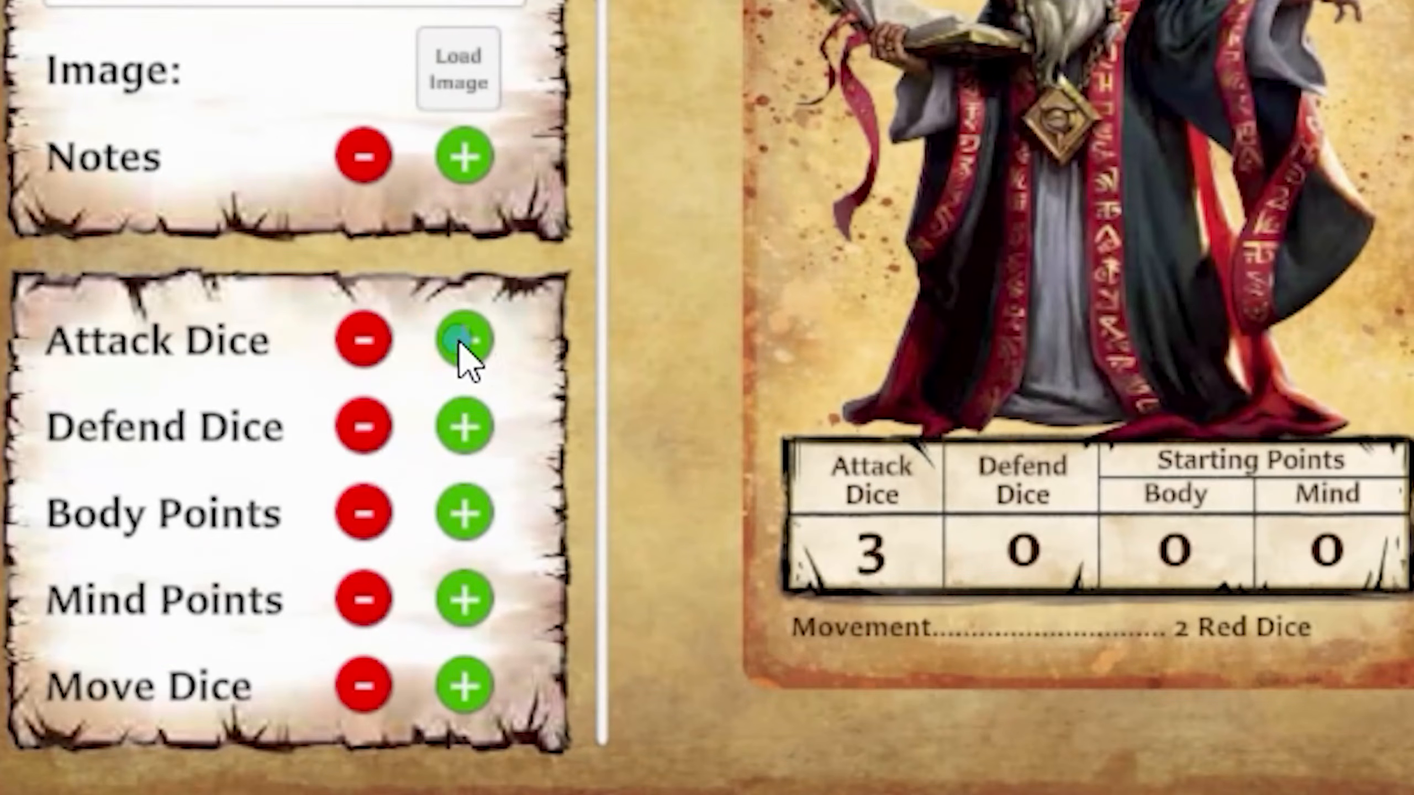
{"action": "left_click", "coordinate": [463, 342]}
{"action": "left_click", "coordinate": [472, 436]}
{"action": "left_click", "coordinate": [473, 434]}
{"action": "left_click", "coordinate": [472, 434]}
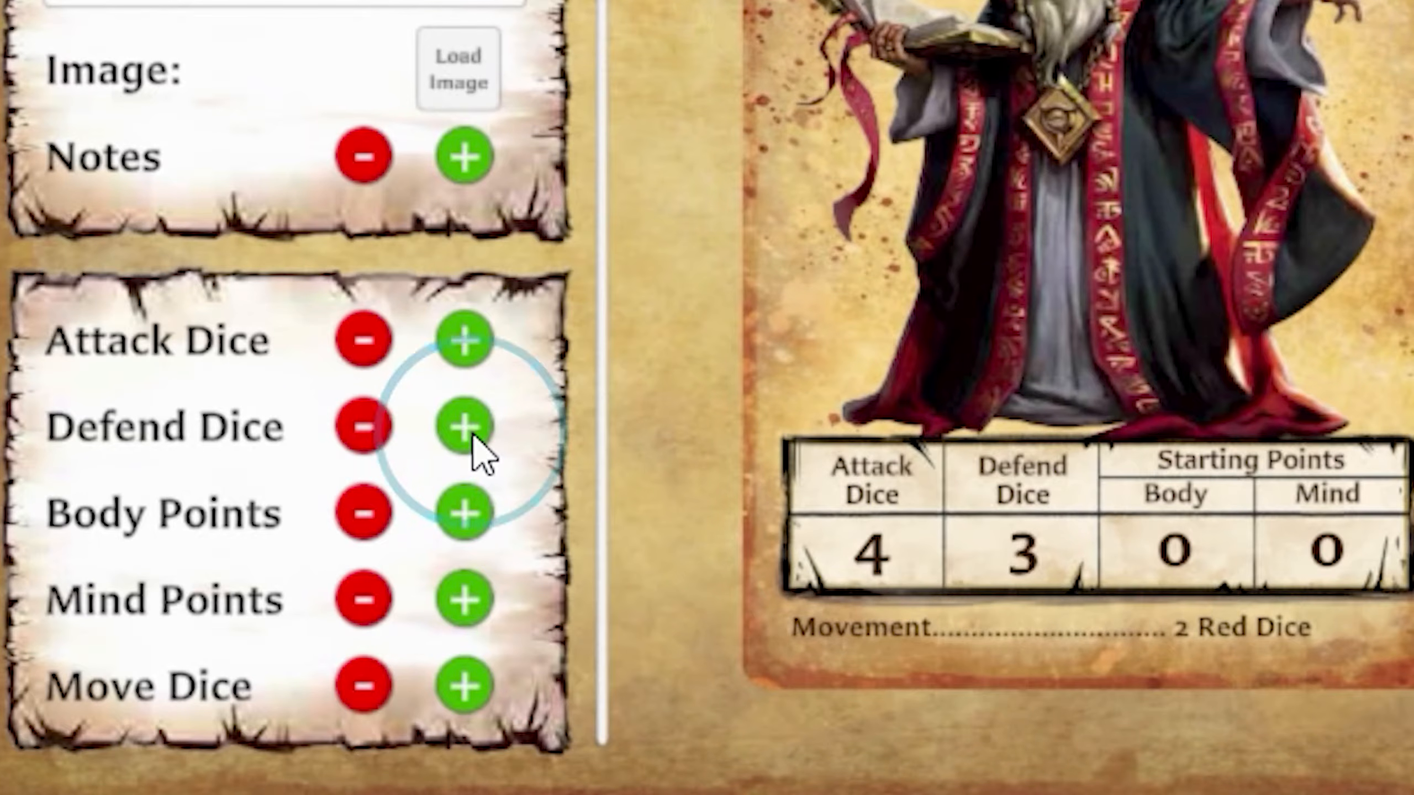
{"action": "left_click", "coordinate": [473, 434]}
- Raise the hero card's starting body points to 121
{"action": "left_click", "coordinate": [464, 509]}
{"action": "left_click", "coordinate": [464, 510]}
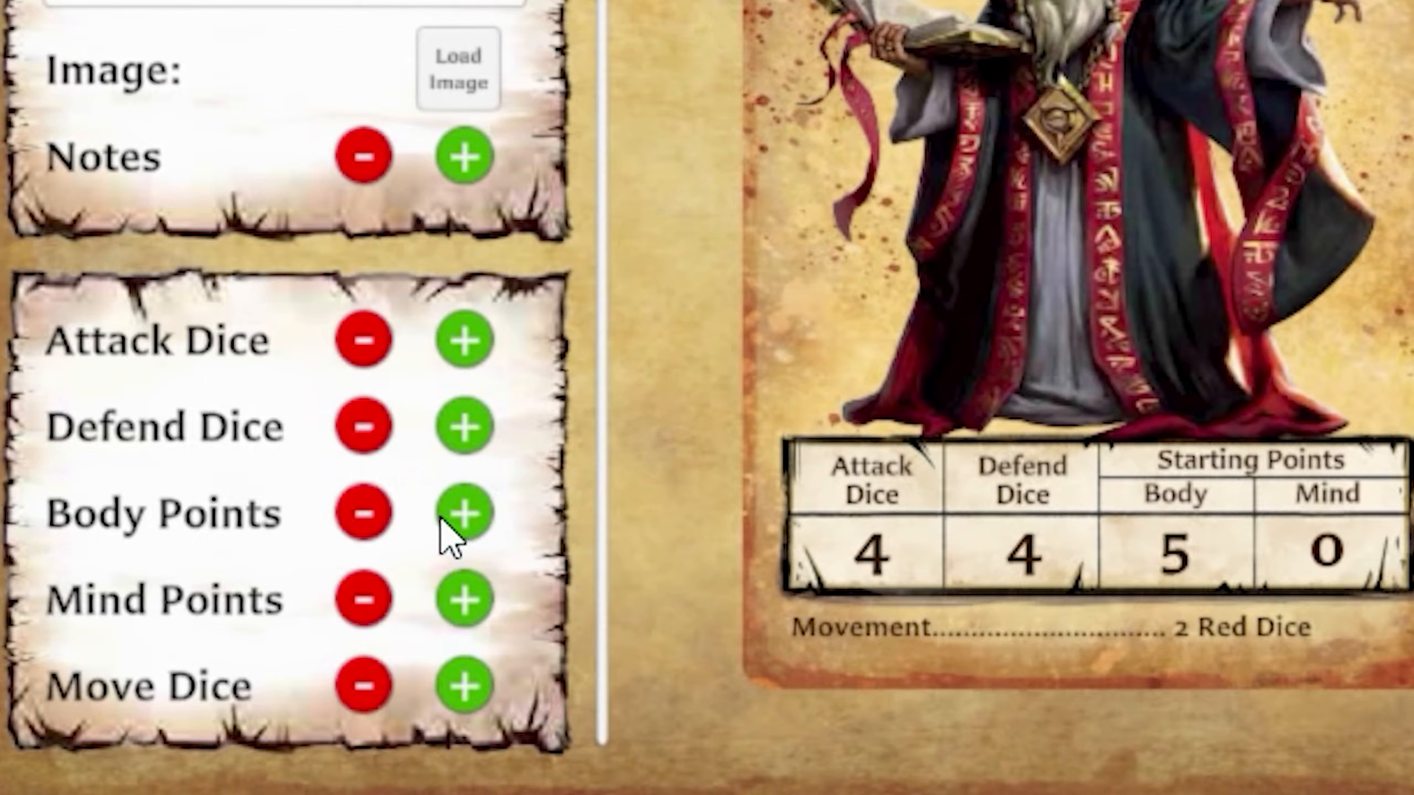
{"action": "left_click", "coordinate": [484, 507]}
{"action": "left_click", "coordinate": [483, 507]}
{"action": "left_click", "coordinate": [483, 507]}
{"action": "left_click", "coordinate": [484, 507]}
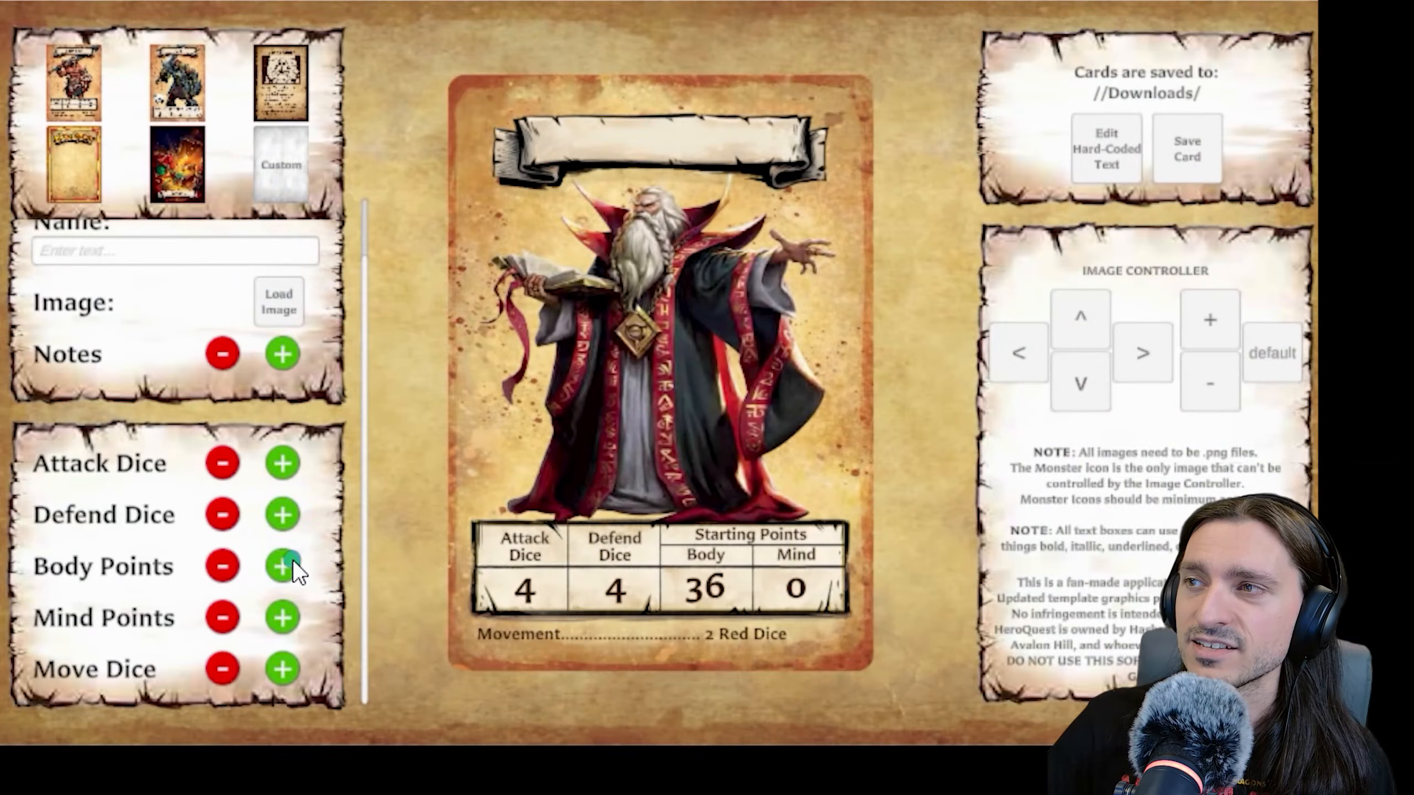
{"action": "left_click", "coordinate": [484, 507]}
{"action": "left_click", "coordinate": [483, 507]}
{"action": "left_click", "coordinate": [483, 507]}
{"action": "left_click", "coordinate": [483, 507]}
{"action": "left_click", "coordinate": [289, 565]}
{"action": "left_click", "coordinate": [289, 565]}
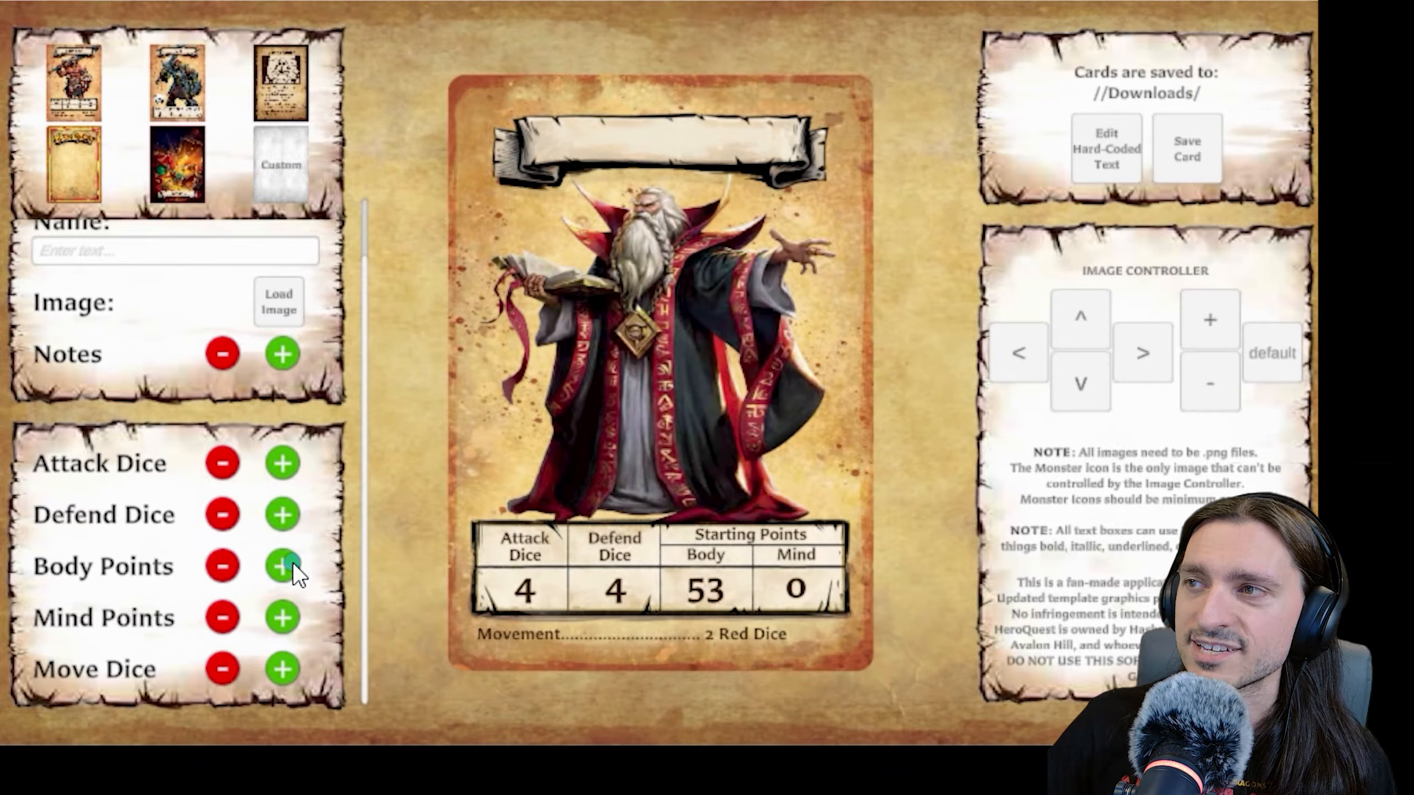
{"action": "left_click", "coordinate": [289, 565]}
{"action": "left_click", "coordinate": [268, 569]}
{"action": "left_click", "coordinate": [267, 568]}
{"action": "left_click", "coordinate": [267, 568]}
{"action": "left_click", "coordinate": [273, 569]}
{"action": "left_click", "coordinate": [273, 568]}
{"action": "left_click", "coordinate": [274, 568]}
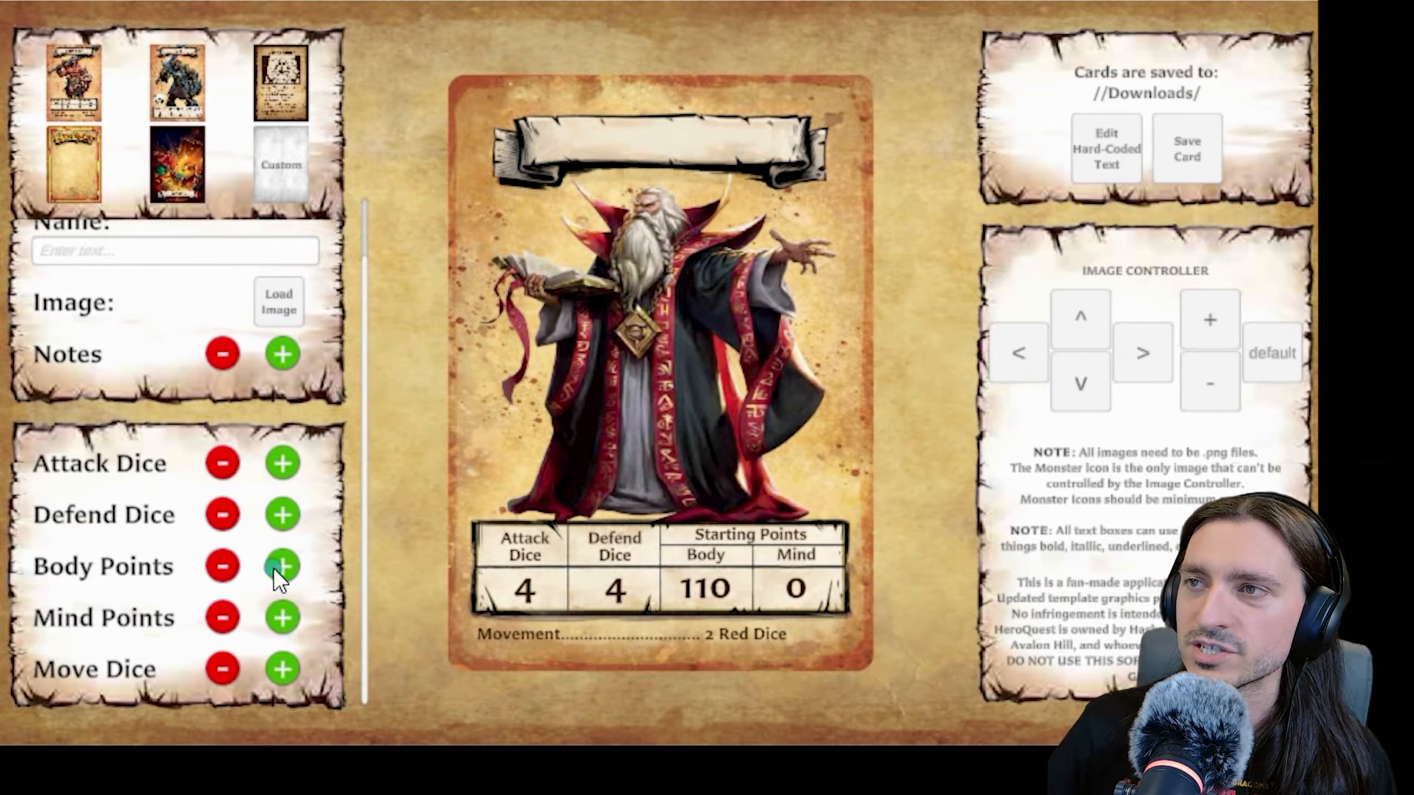
{"action": "left_click", "coordinate": [274, 565]}
{"action": "left_click", "coordinate": [274, 566]}
{"action": "left_click", "coordinate": [274, 564]}
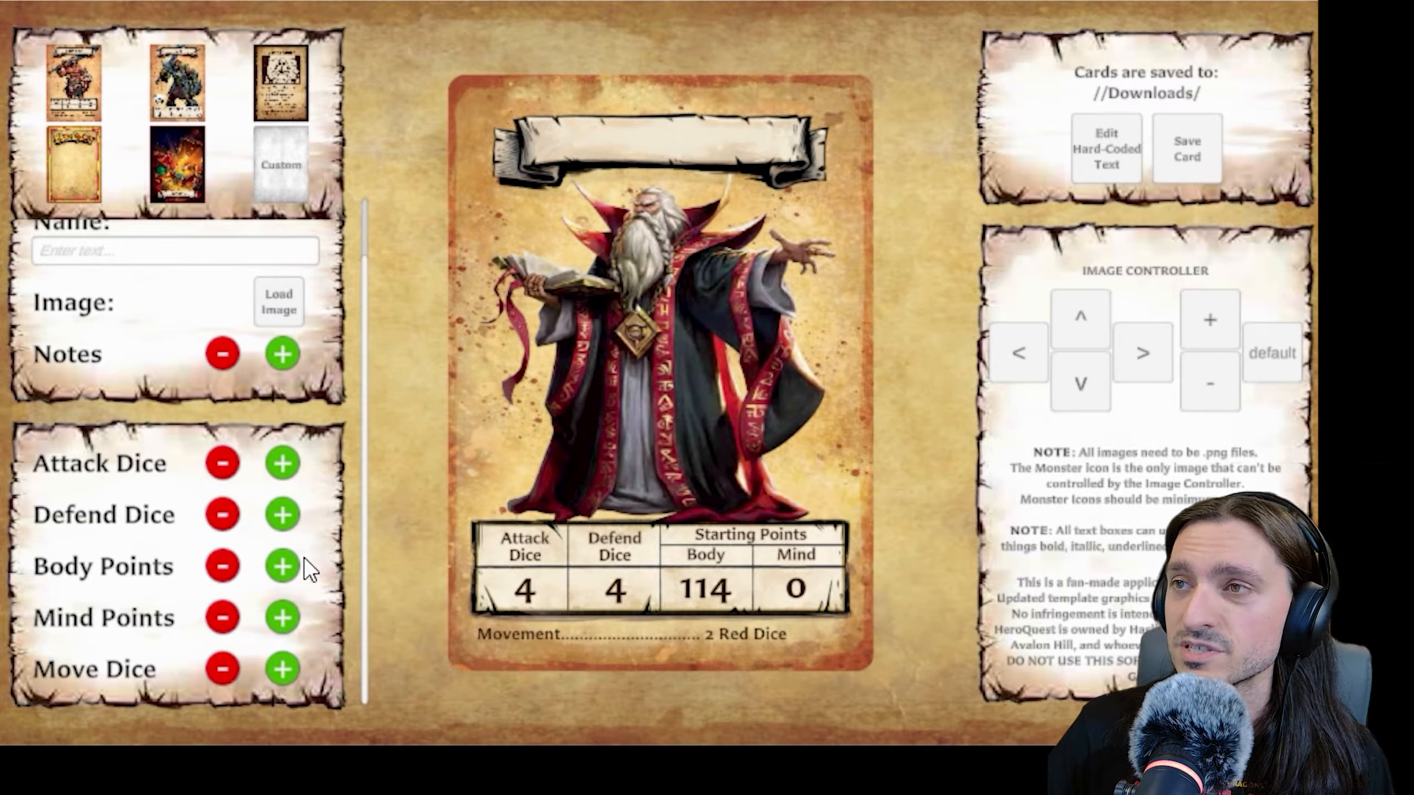
{"action": "left_click", "coordinate": [292, 567]}
{"action": "left_click", "coordinate": [285, 569]}
{"action": "left_click", "coordinate": [284, 569]}
{"action": "left_click", "coordinate": [285, 570]}
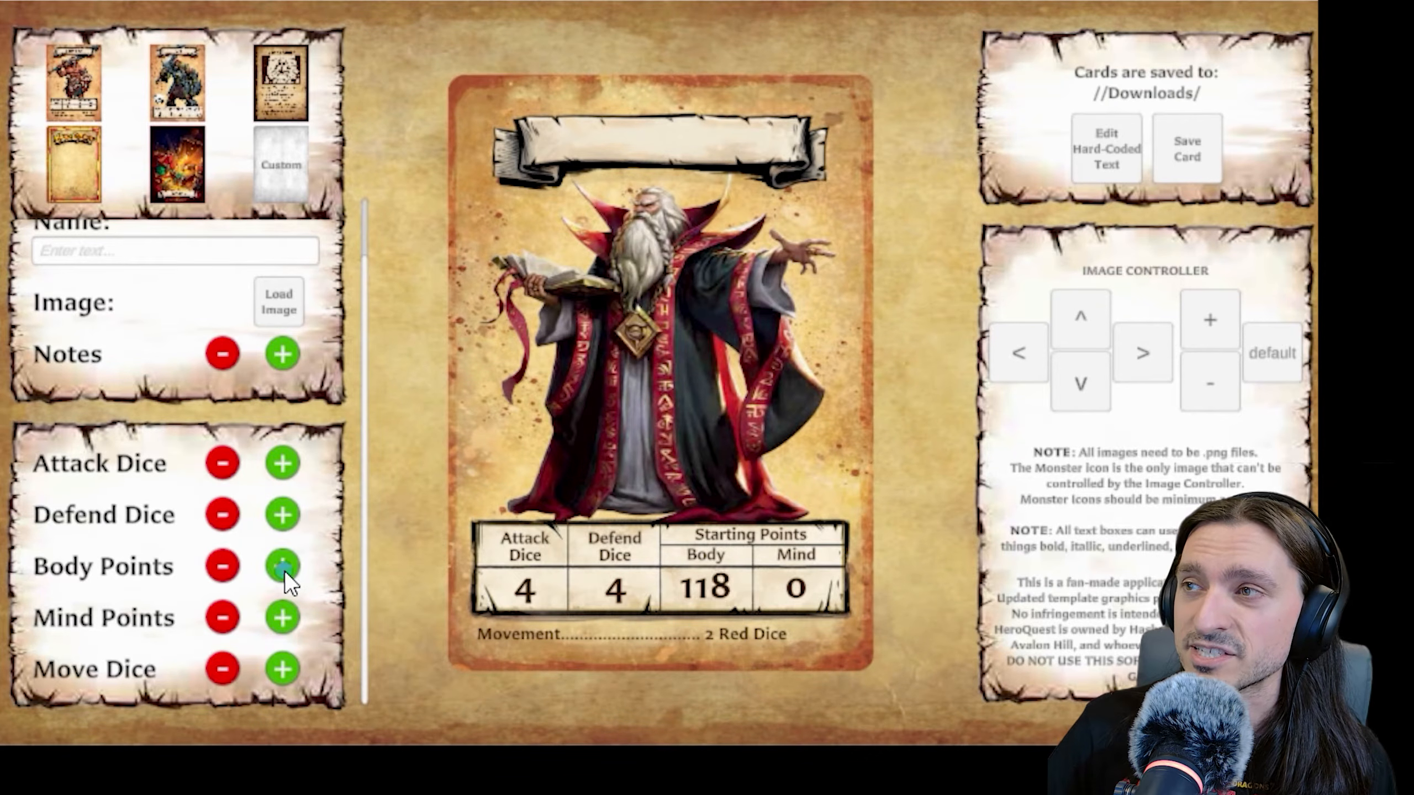
{"action": "left_click", "coordinate": [283, 571]}
{"action": "left_click", "coordinate": [283, 571]}
{"action": "left_click", "coordinate": [280, 570]}
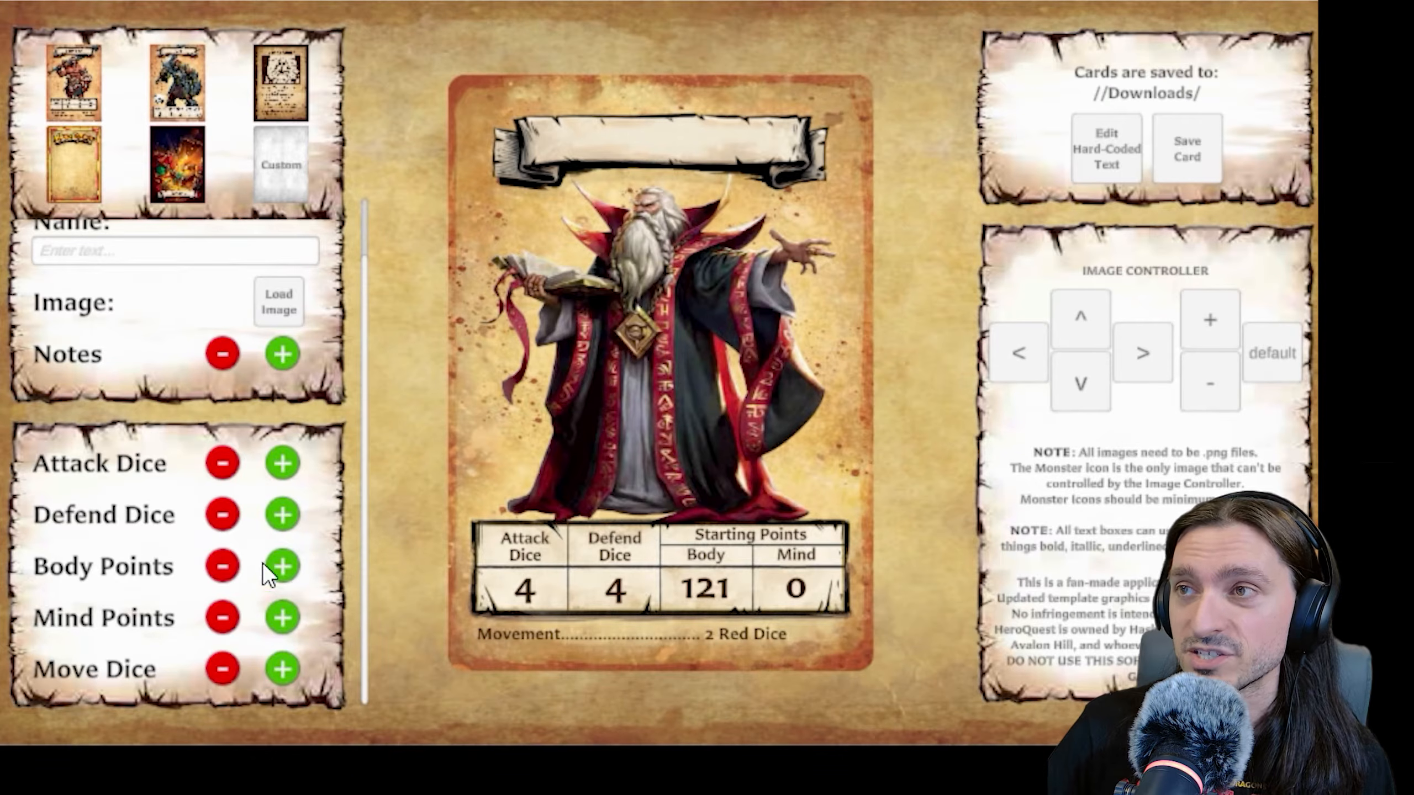
- Set the hero card's starting mind points to 11
{"action": "left_click", "coordinate": [280, 620]}
{"action": "left_click", "coordinate": [280, 619]}
{"action": "left_click", "coordinate": [280, 620]}
{"action": "left_click", "coordinate": [280, 619]}
{"action": "left_click", "coordinate": [280, 619]}
{"action": "left_click", "coordinate": [280, 619]}
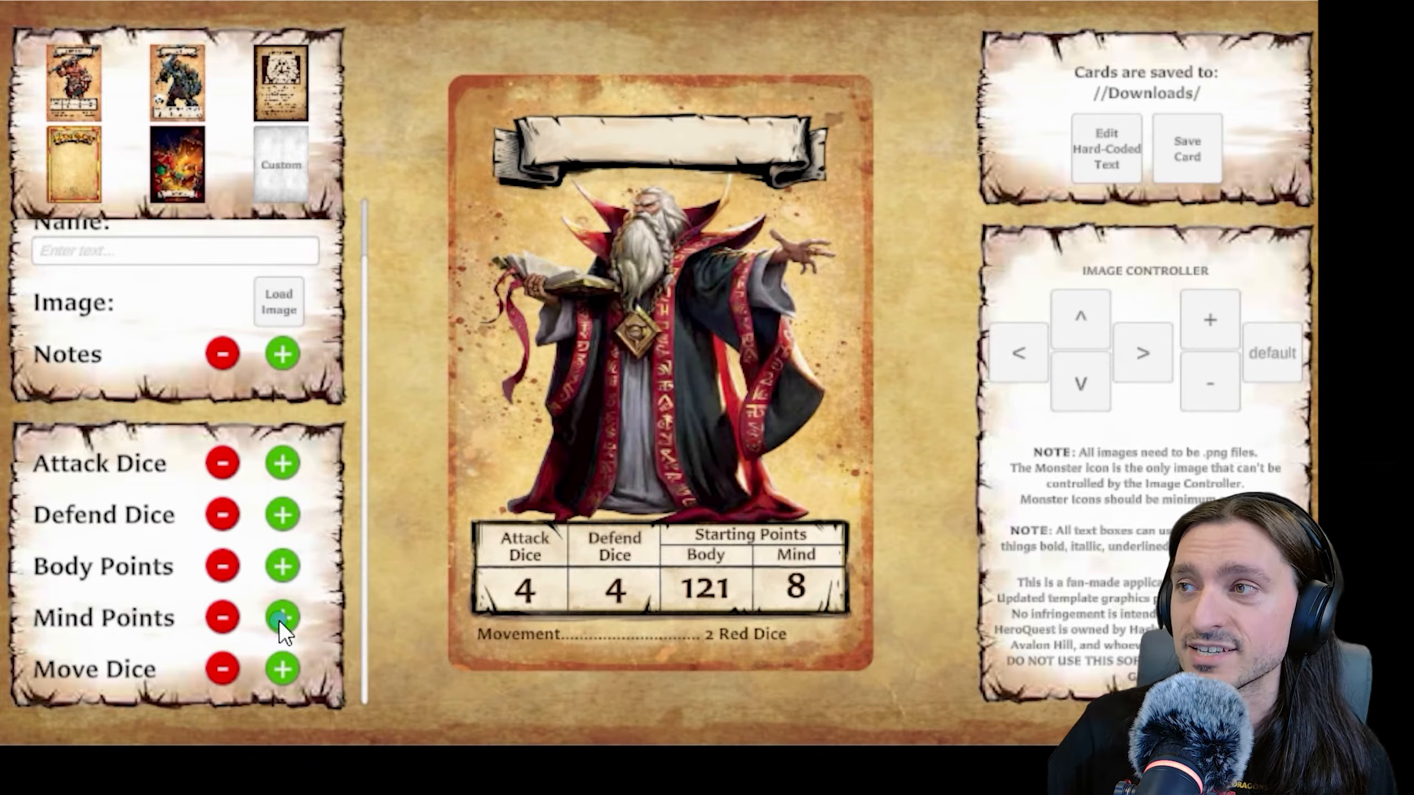
{"action": "left_click", "coordinate": [280, 619]}
{"action": "left_click", "coordinate": [280, 619]}
- Raise the hero card's movement to 16 red dice
{"action": "left_click", "coordinate": [290, 670]}
{"action": "left_click", "coordinate": [289, 670]}
{"action": "left_click", "coordinate": [289, 669]}
{"action": "left_click", "coordinate": [289, 669]}
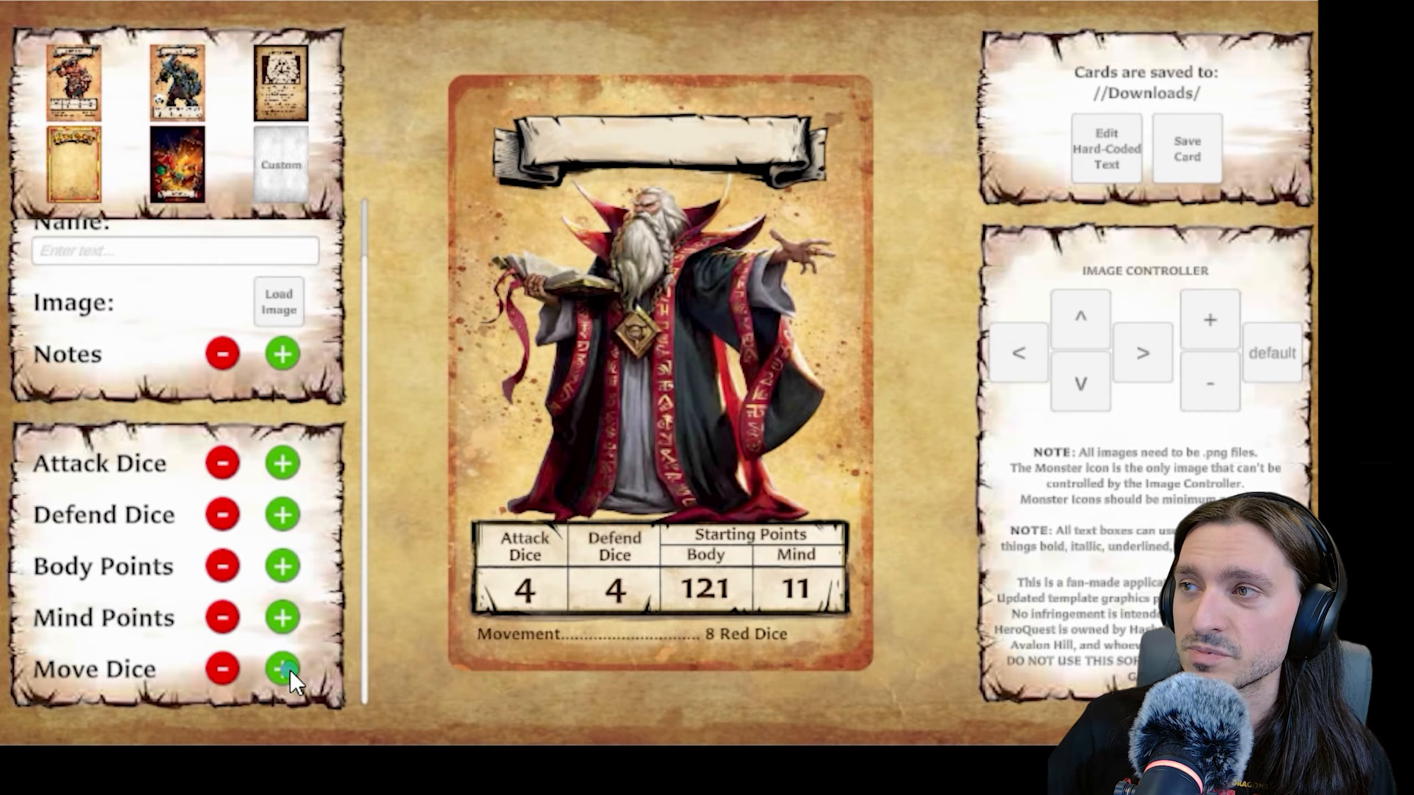
{"action": "left_click", "coordinate": [289, 670]}
{"action": "left_click", "coordinate": [289, 670]}
{"action": "left_click", "coordinate": [292, 670]}
{"action": "left_click", "coordinate": [292, 669]}
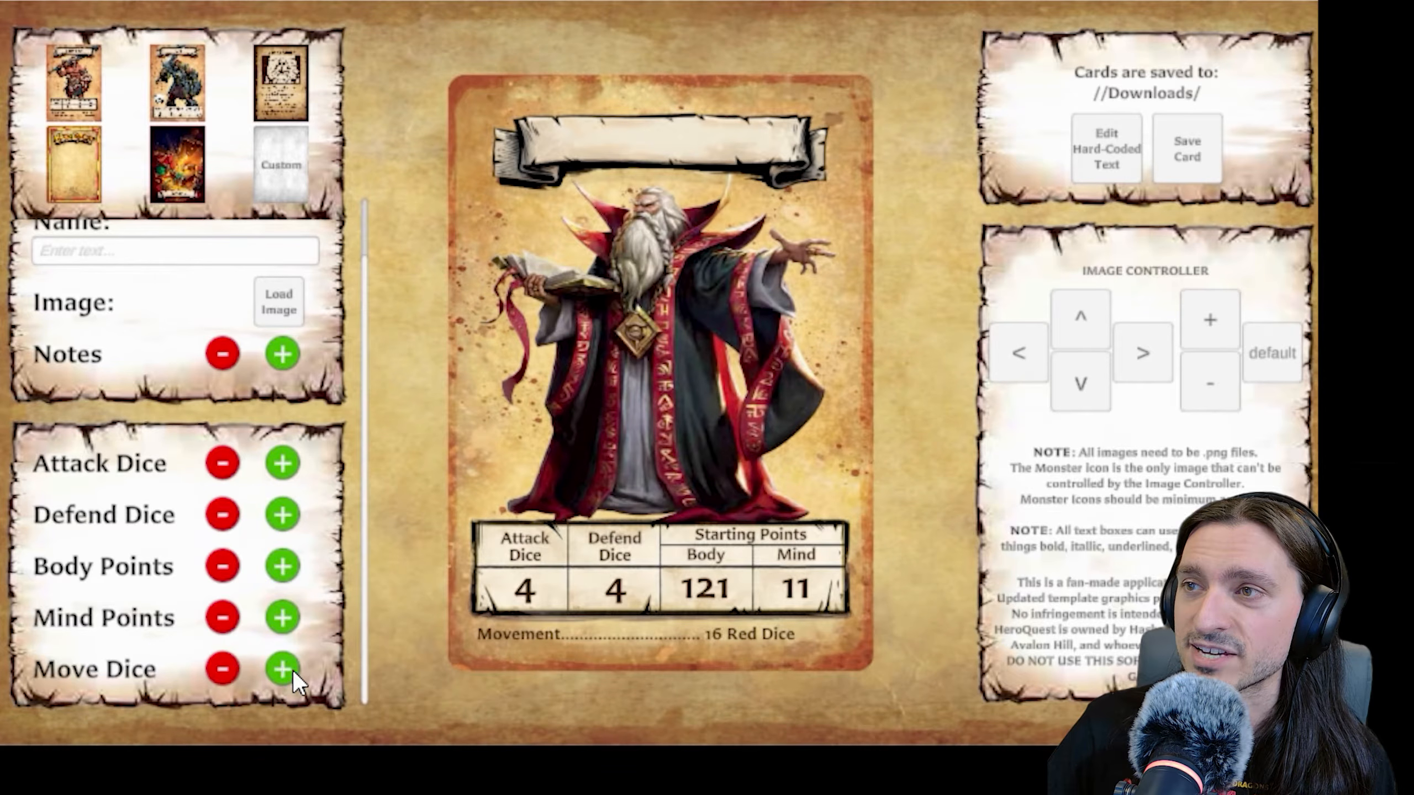
- Lower the movement dice below zero so the card's movement value becomes an asterisk
{"action": "left_click", "coordinate": [224, 666]}
{"action": "left_click", "coordinate": [223, 665]}
{"action": "left_click", "coordinate": [223, 665]}
{"action": "left_click", "coordinate": [223, 665]}
{"action": "left_click", "coordinate": [223, 666]}
{"action": "left_click", "coordinate": [223, 666]}
{"action": "left_click", "coordinate": [224, 666]}
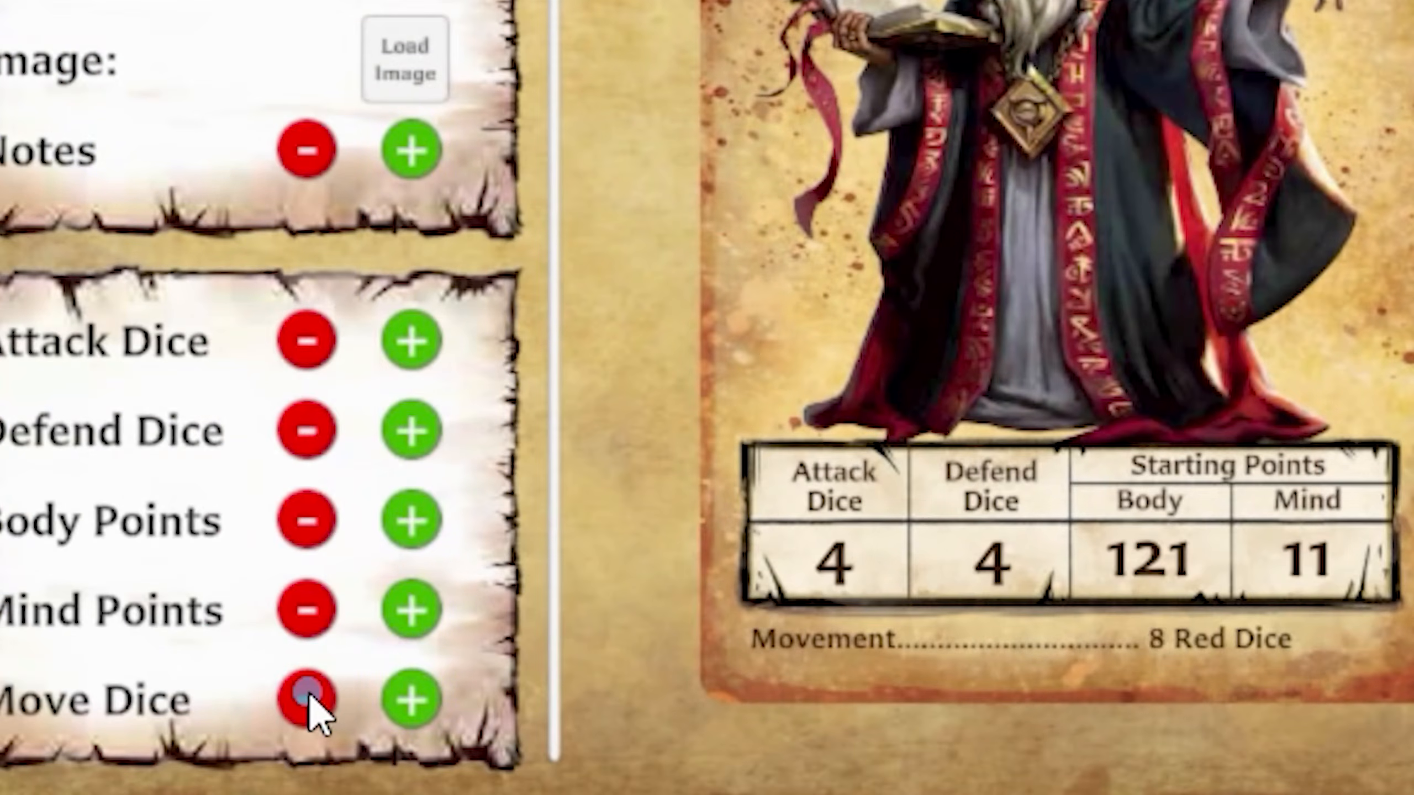
{"action": "left_click", "coordinate": [309, 696]}
{"action": "left_click", "coordinate": [309, 696]}
{"action": "left_click", "coordinate": [309, 696]}
{"action": "left_click", "coordinate": [308, 696]}
{"action": "left_click", "coordinate": [307, 698]}
{"action": "left_click", "coordinate": [307, 698]}
{"action": "left_click", "coordinate": [306, 707]}
{"action": "left_click", "coordinate": [305, 713]}
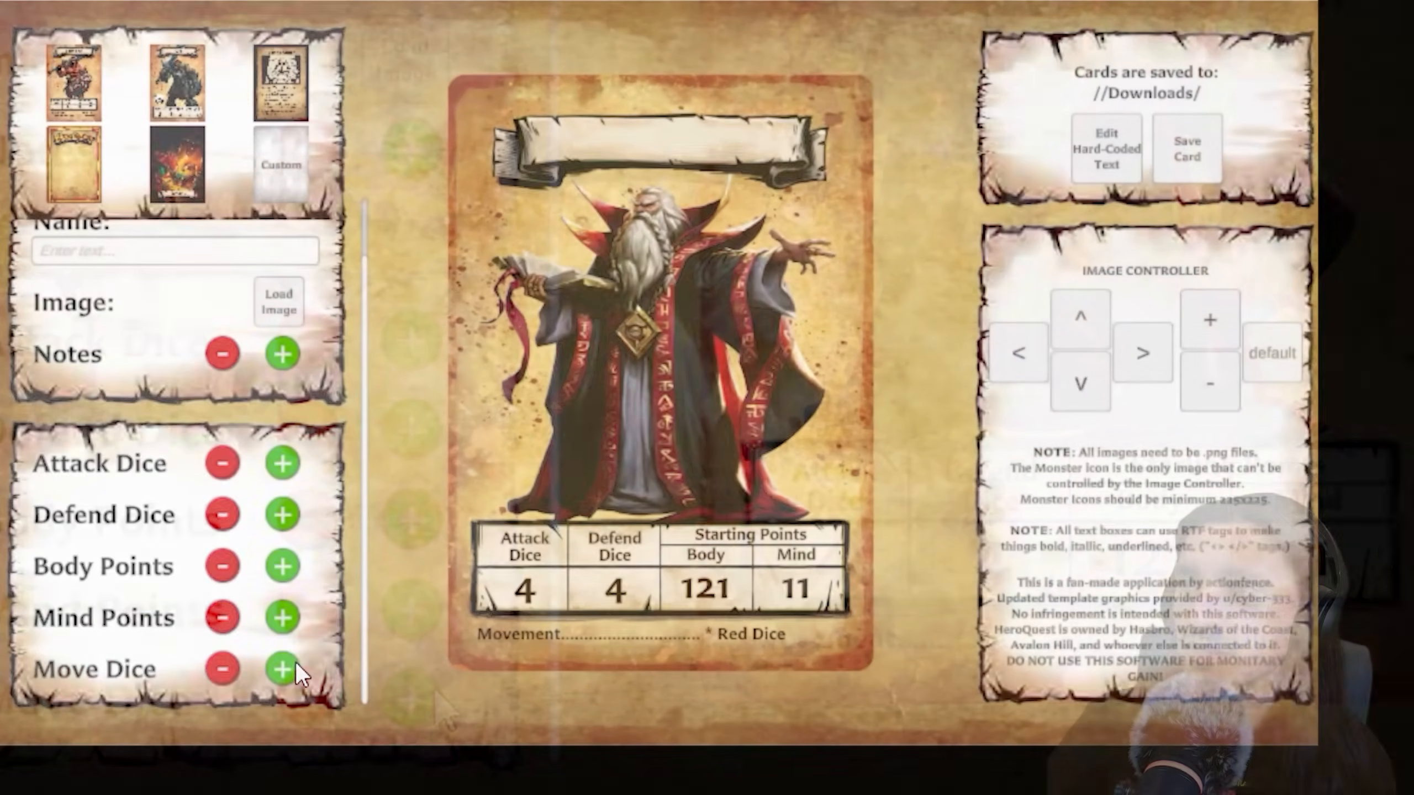
{"action": "left_click", "coordinate": [419, 694]}
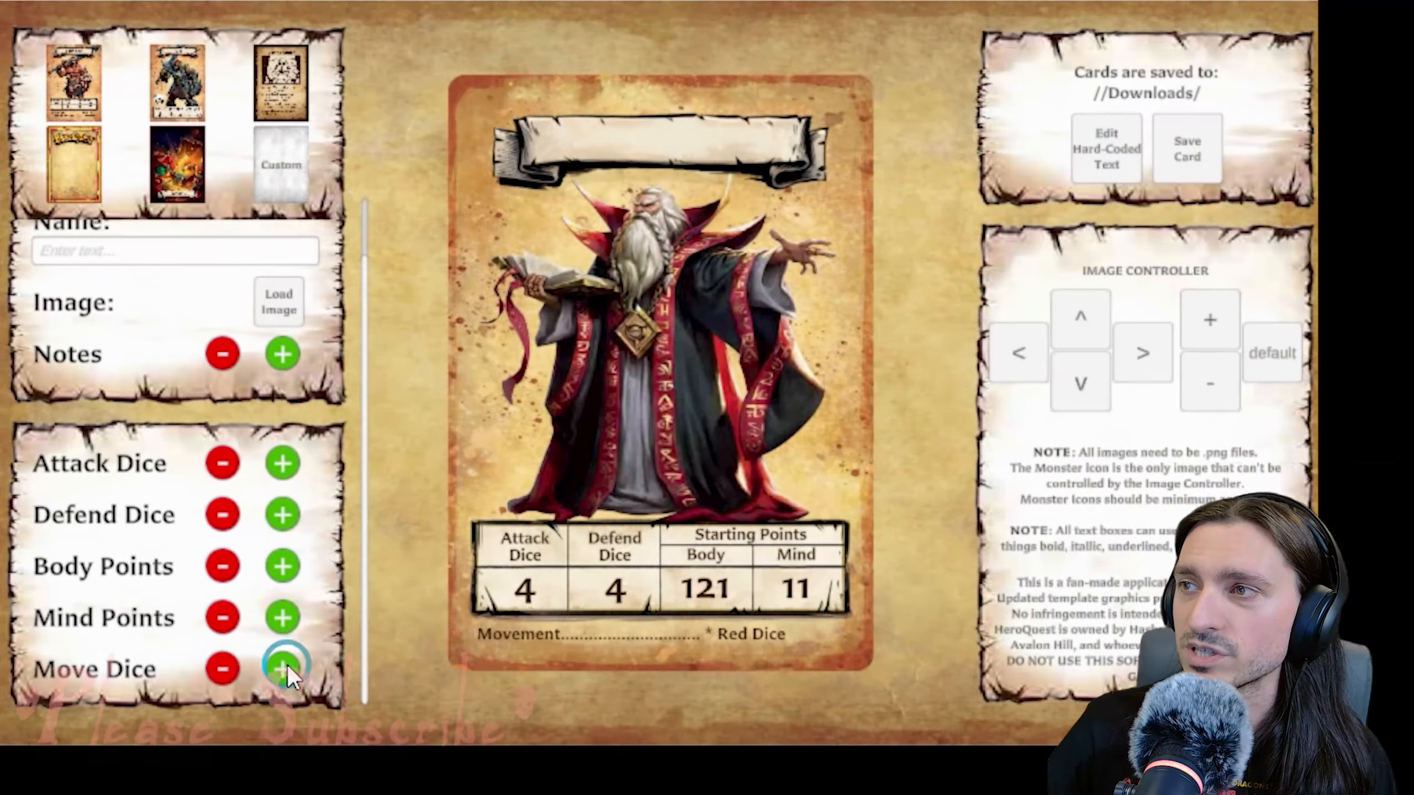
{"action": "left_click", "coordinate": [223, 665]}
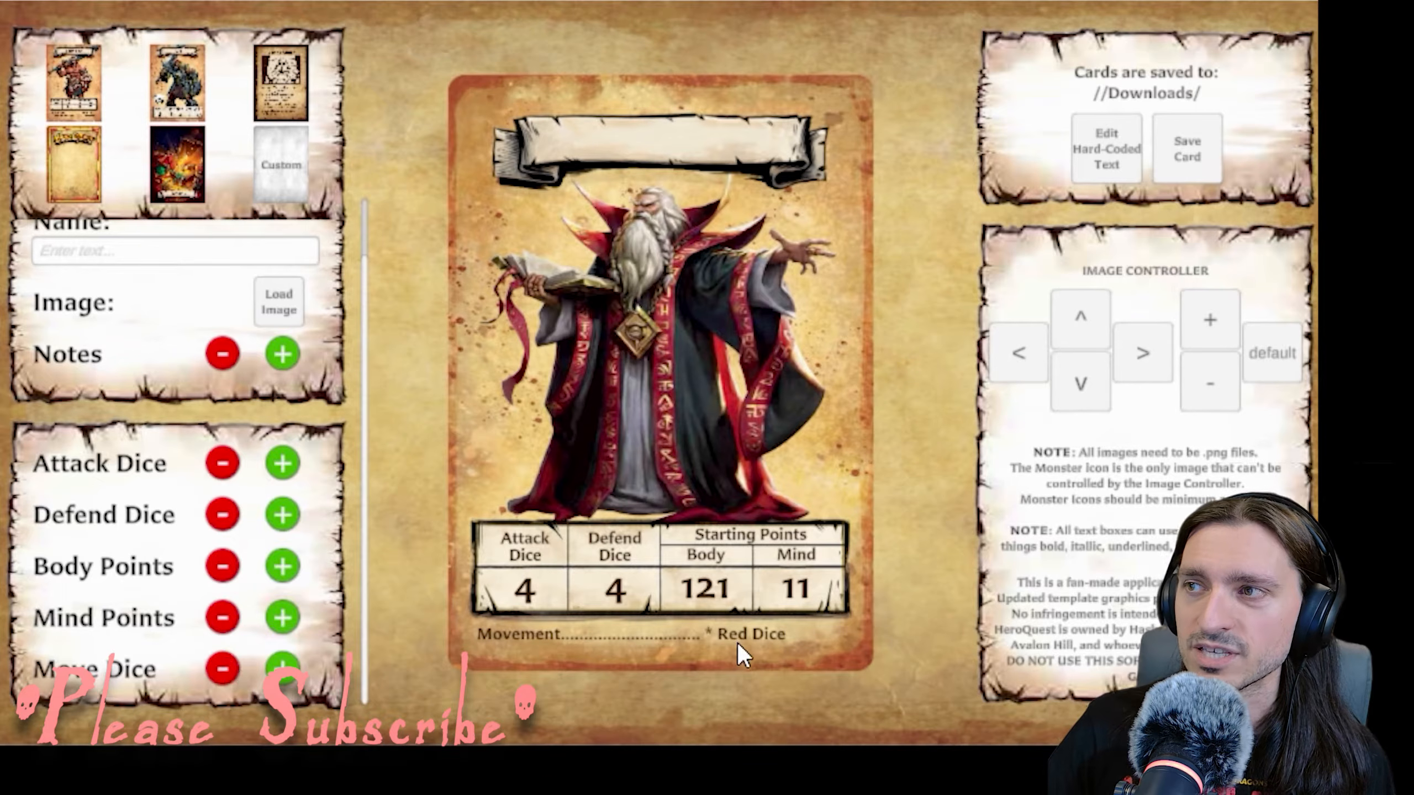
- Lower the defend dice and attack dice below zero so both values become asterisks
{"action": "left_click", "coordinate": [223, 511]}
{"action": "left_click", "coordinate": [223, 511]}
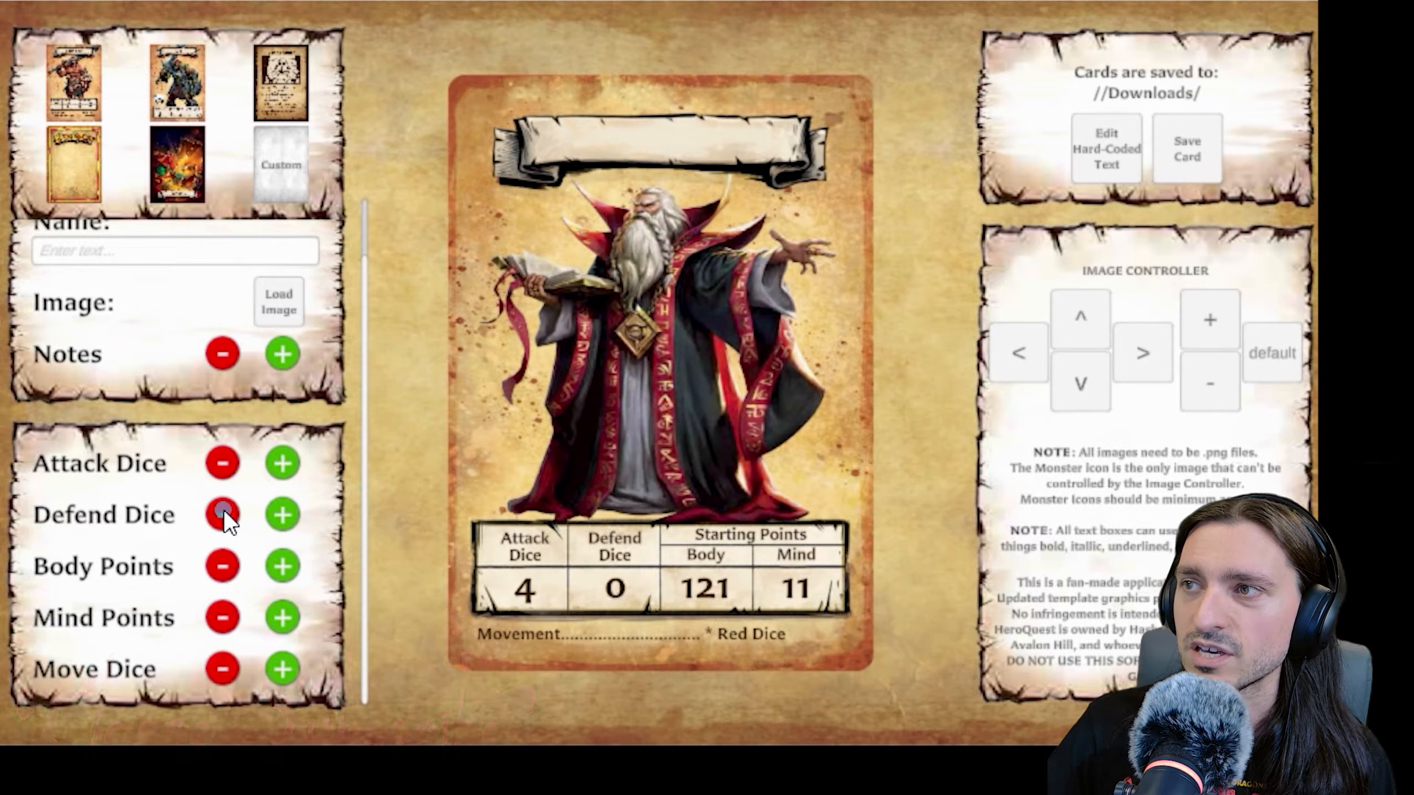
{"action": "left_click", "coordinate": [223, 511]}
{"action": "left_click", "coordinate": [225, 464]}
{"action": "left_click", "coordinate": [235, 466]}
{"action": "left_click", "coordinate": [236, 467]}
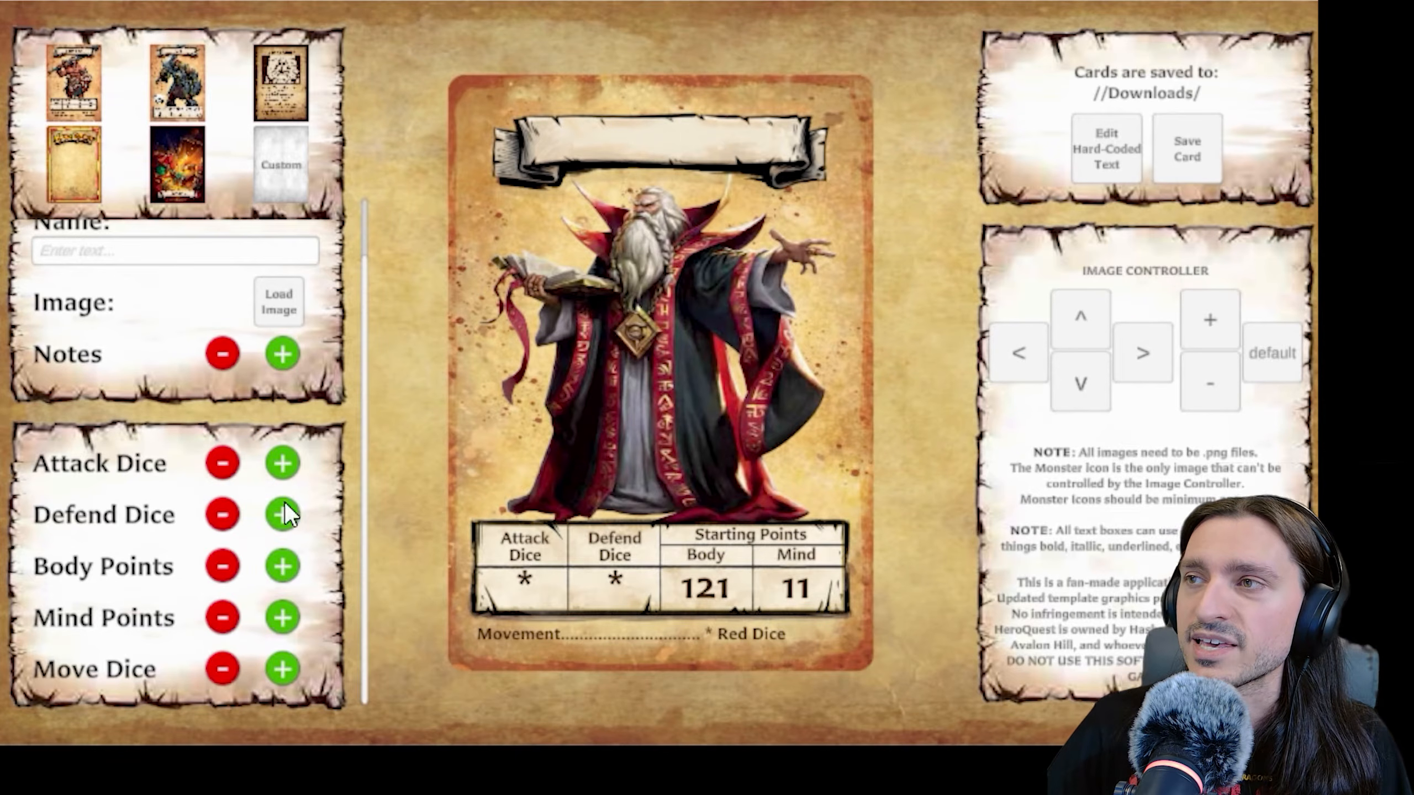
- Set the attack dice and defend dice to 3 each and the movement to 2 red dice
{"action": "left_click", "coordinate": [282, 465]}
{"action": "left_click", "coordinate": [281, 465]}
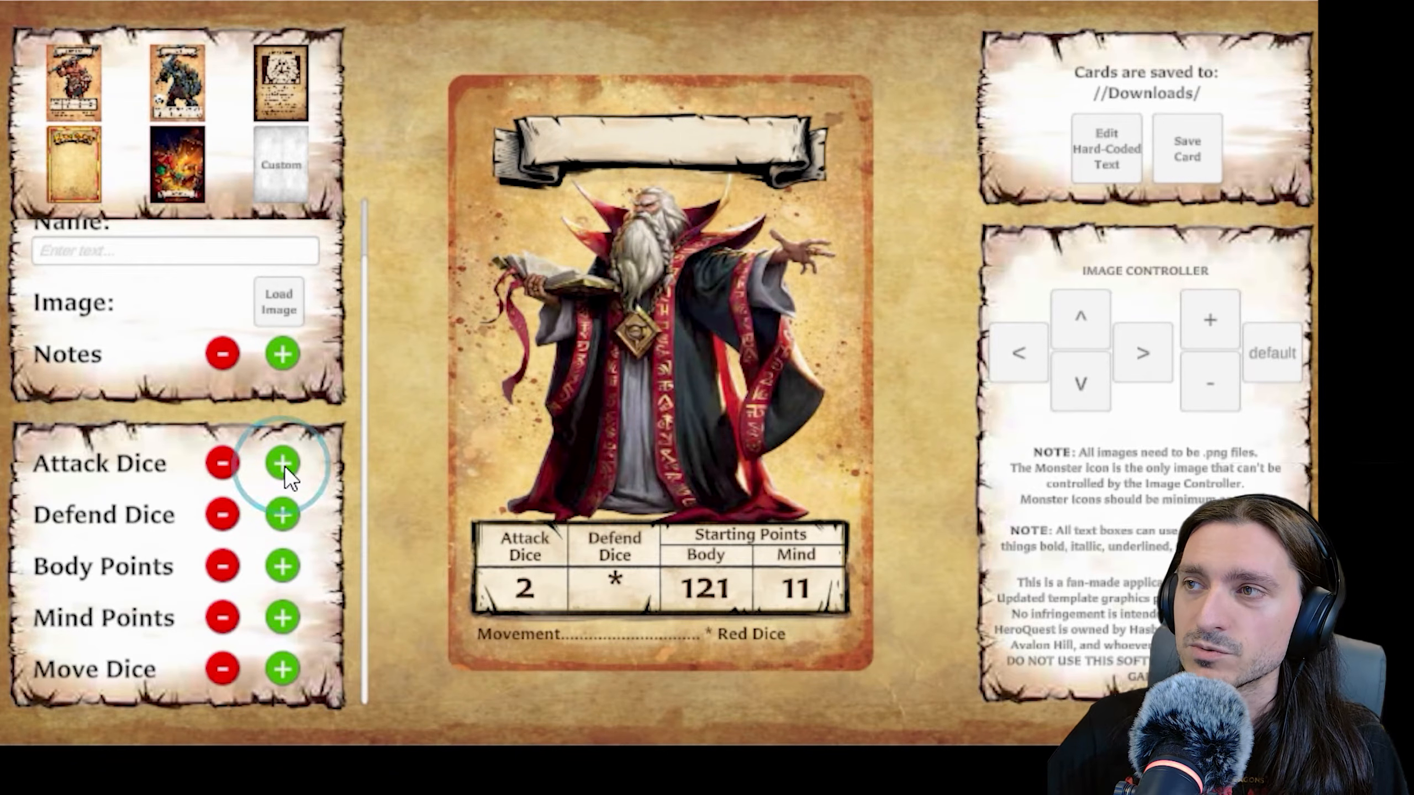
{"action": "left_click", "coordinate": [283, 464]}
{"action": "left_click", "coordinate": [284, 514]}
{"action": "left_click", "coordinate": [285, 512]}
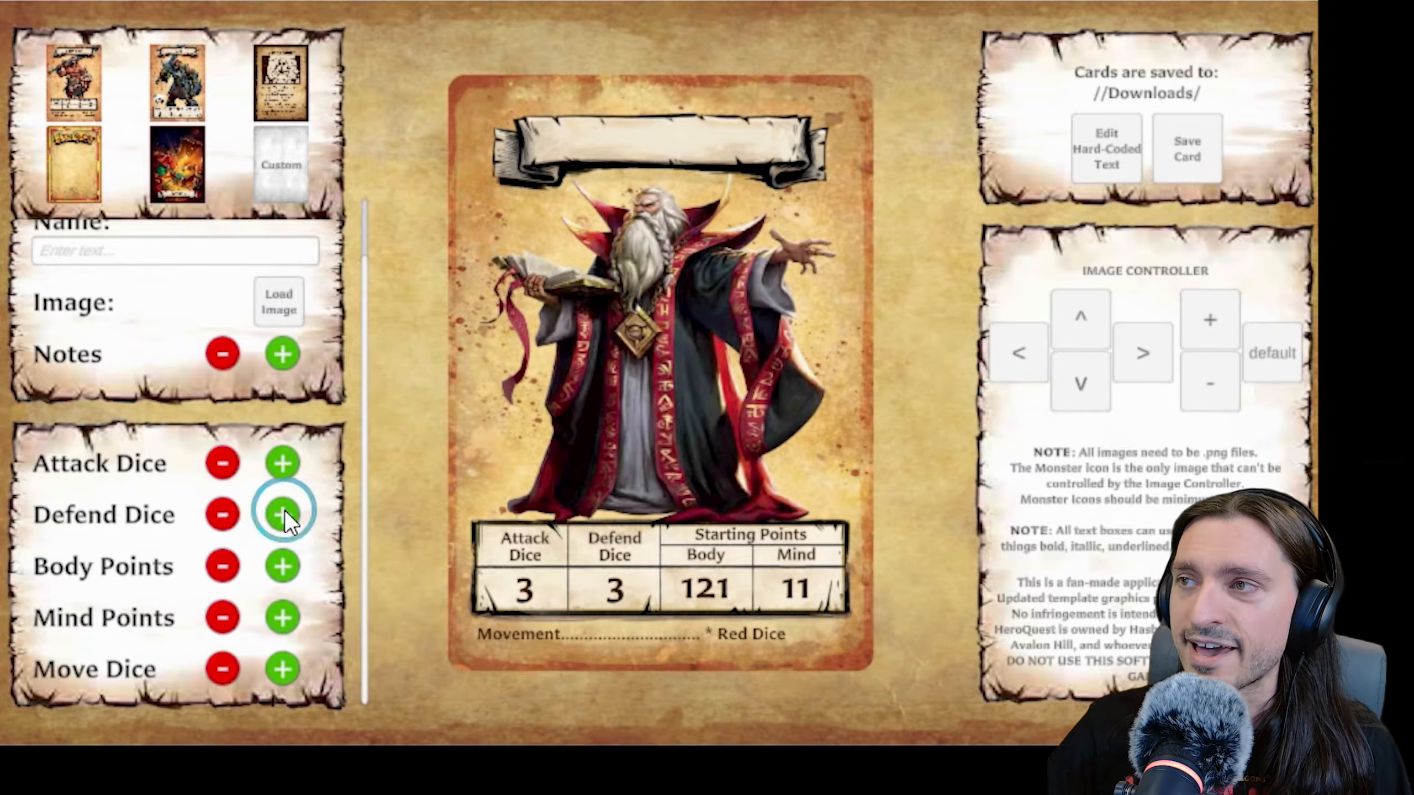
{"action": "left_click", "coordinate": [285, 511]}
{"action": "left_click", "coordinate": [231, 521]}
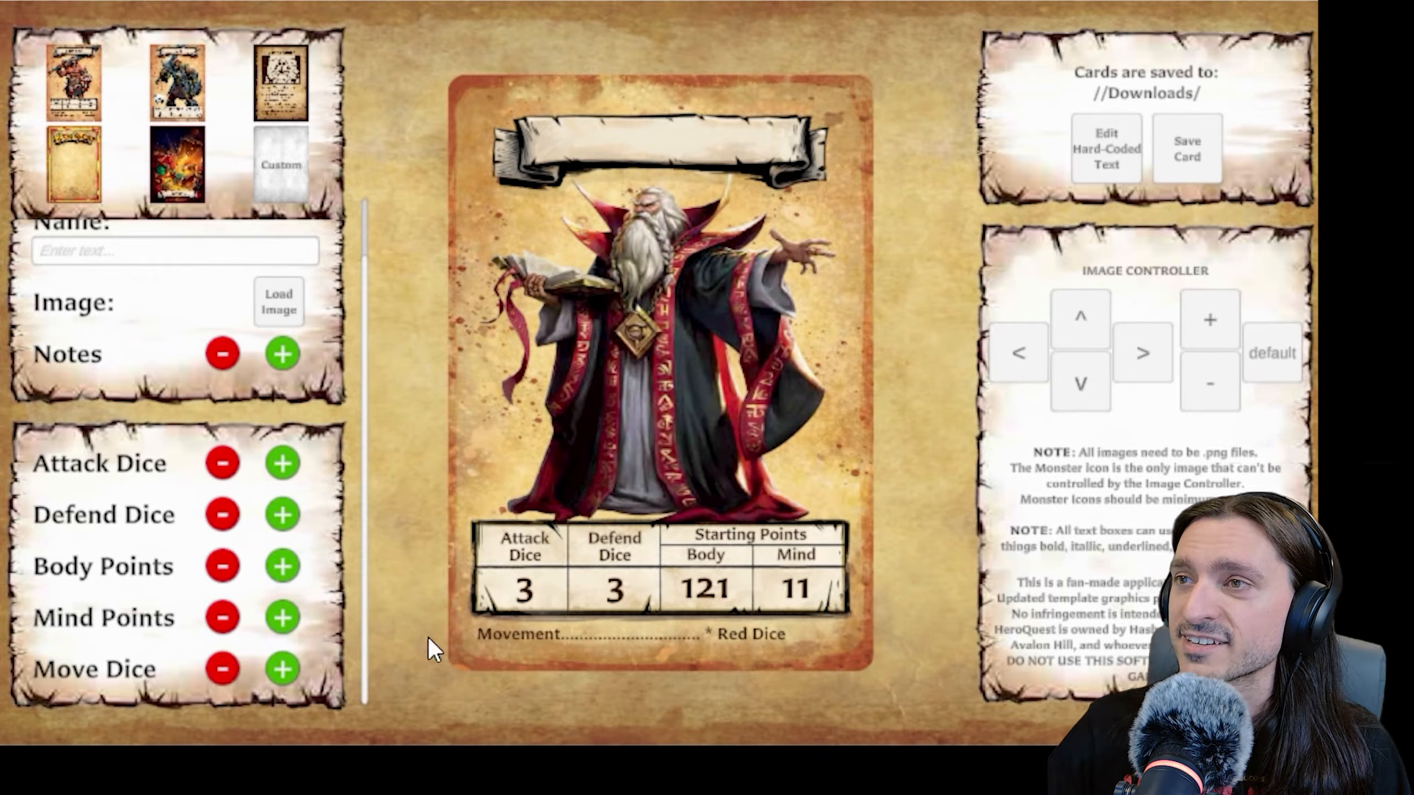
{"action": "left_click", "coordinate": [284, 668]}
- Name the hero card "Cornelius"
{"action": "left_click", "coordinate": [177, 250]}
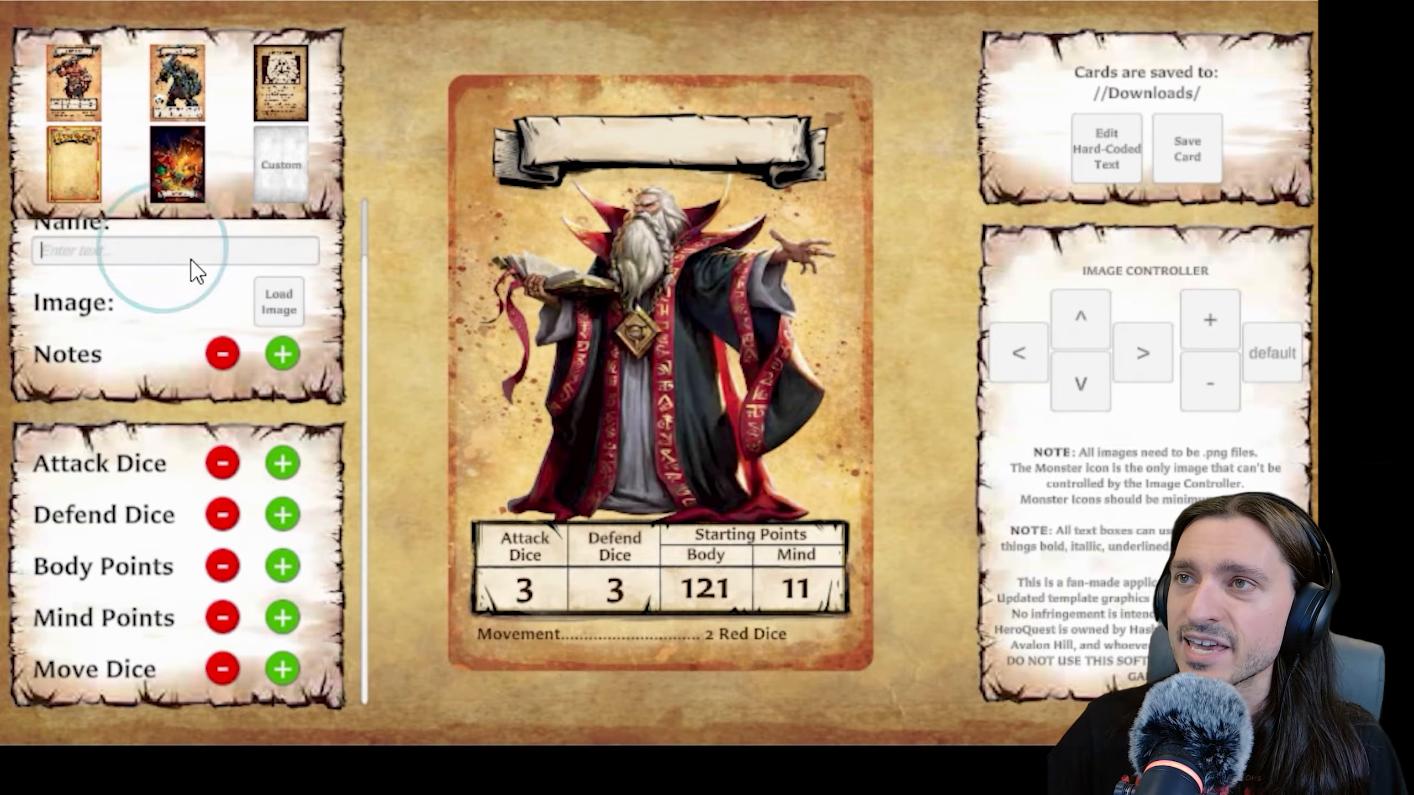
{"action": "type", "text": "Cor"}
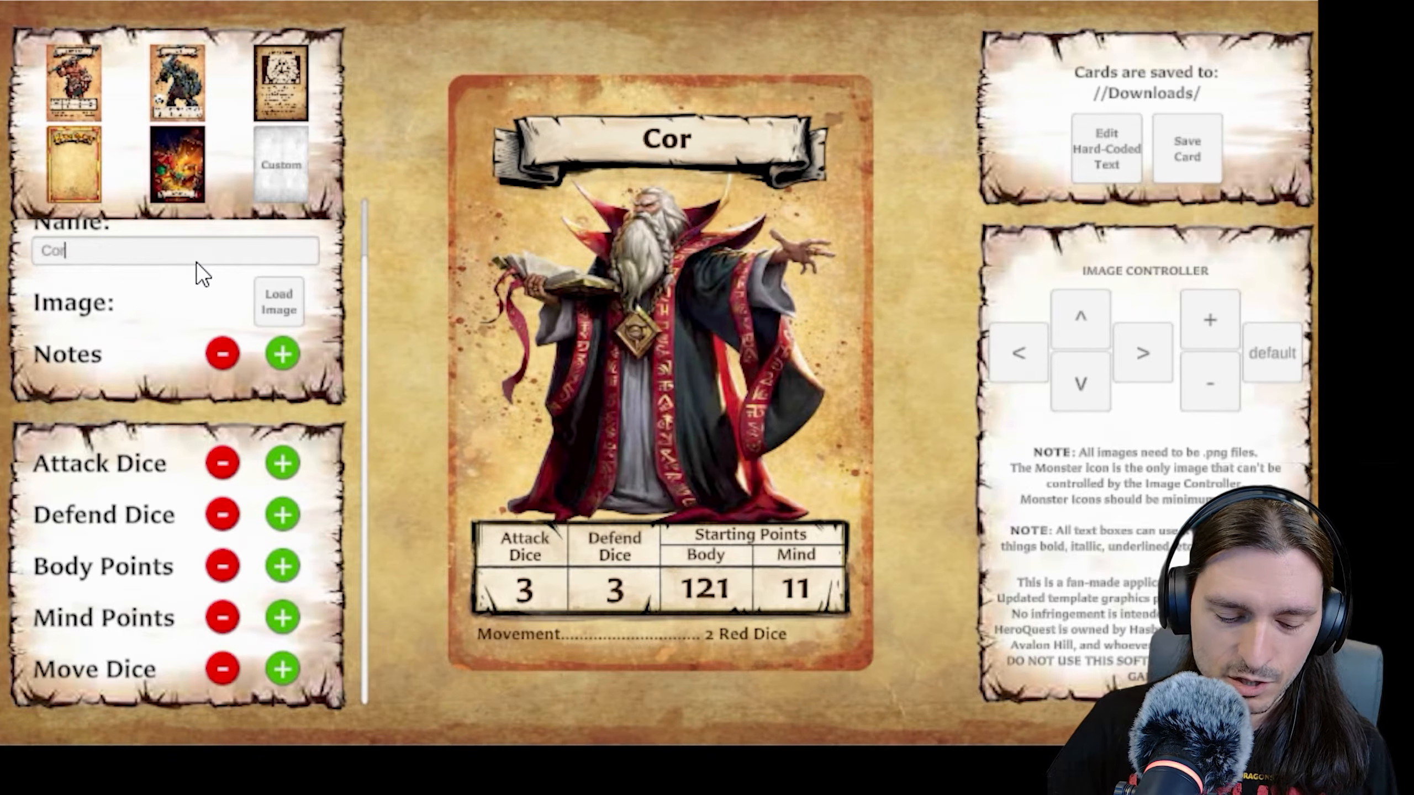
{"action": "type", "text": "neiul"}
{"action": "key", "text": "BackSpace"}
{"action": "key", "text": "BackSpace"}
{"action": "key", "text": "BackSpace"}
{"action": "key", "text": "BackSpace"}
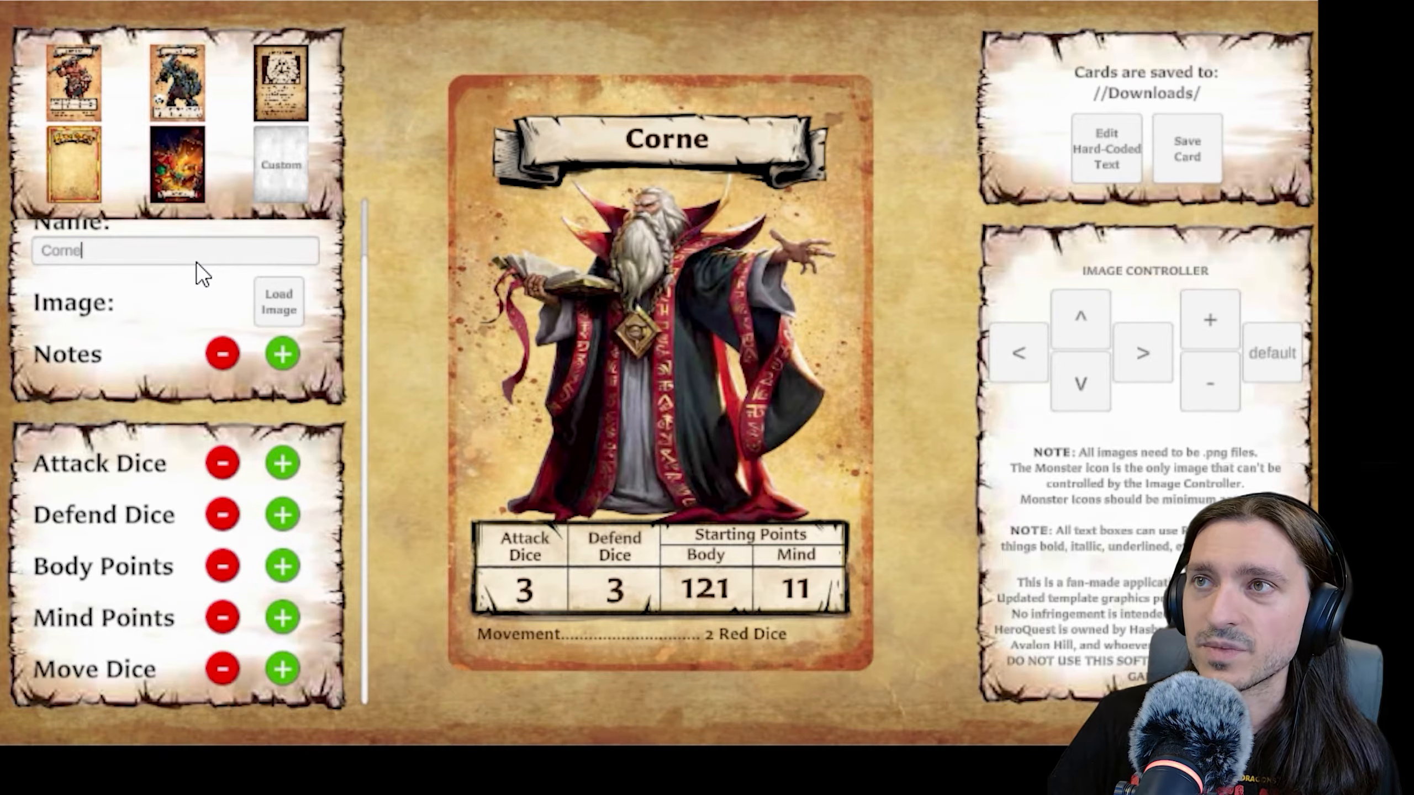
{"action": "type", "text": "el"}
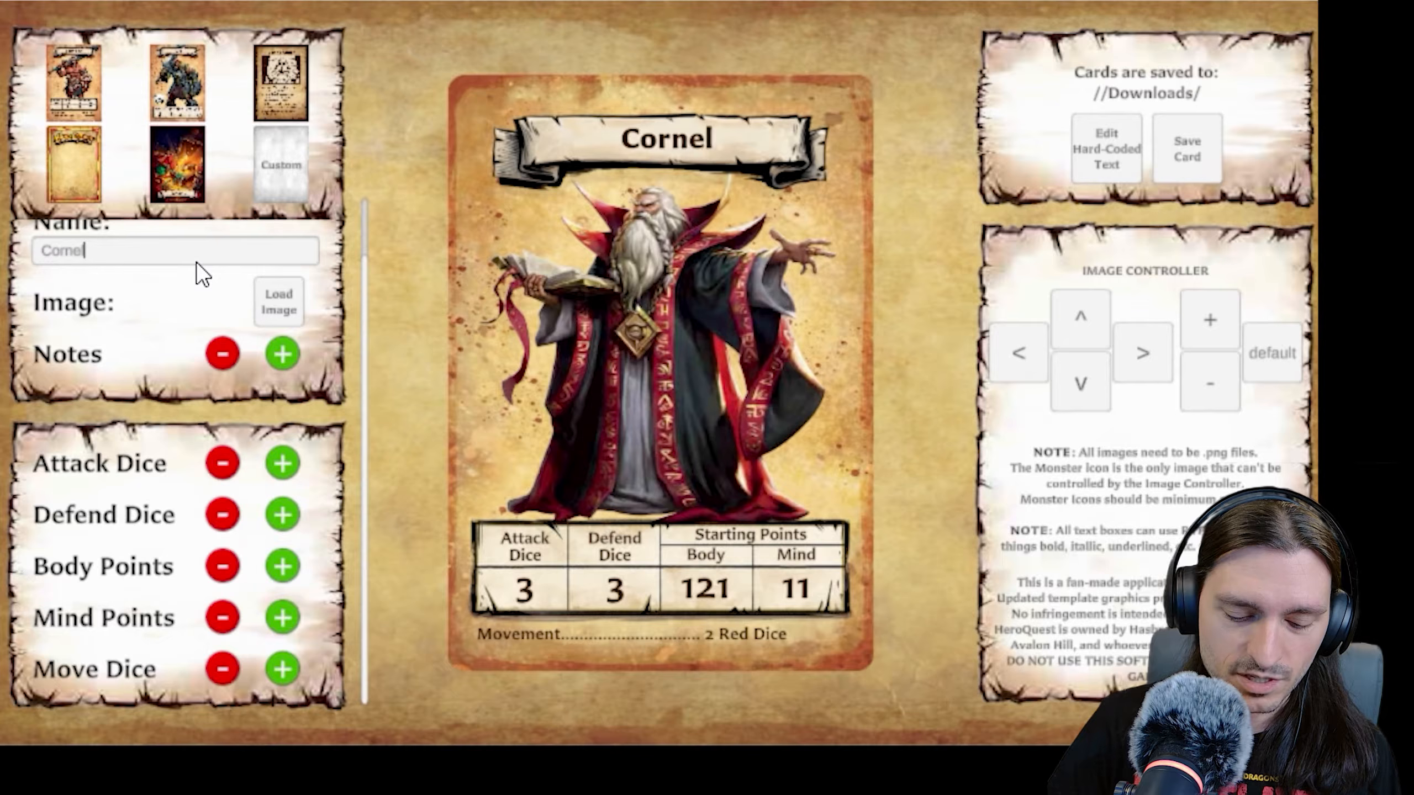
{"action": "type", "text": "ius"}
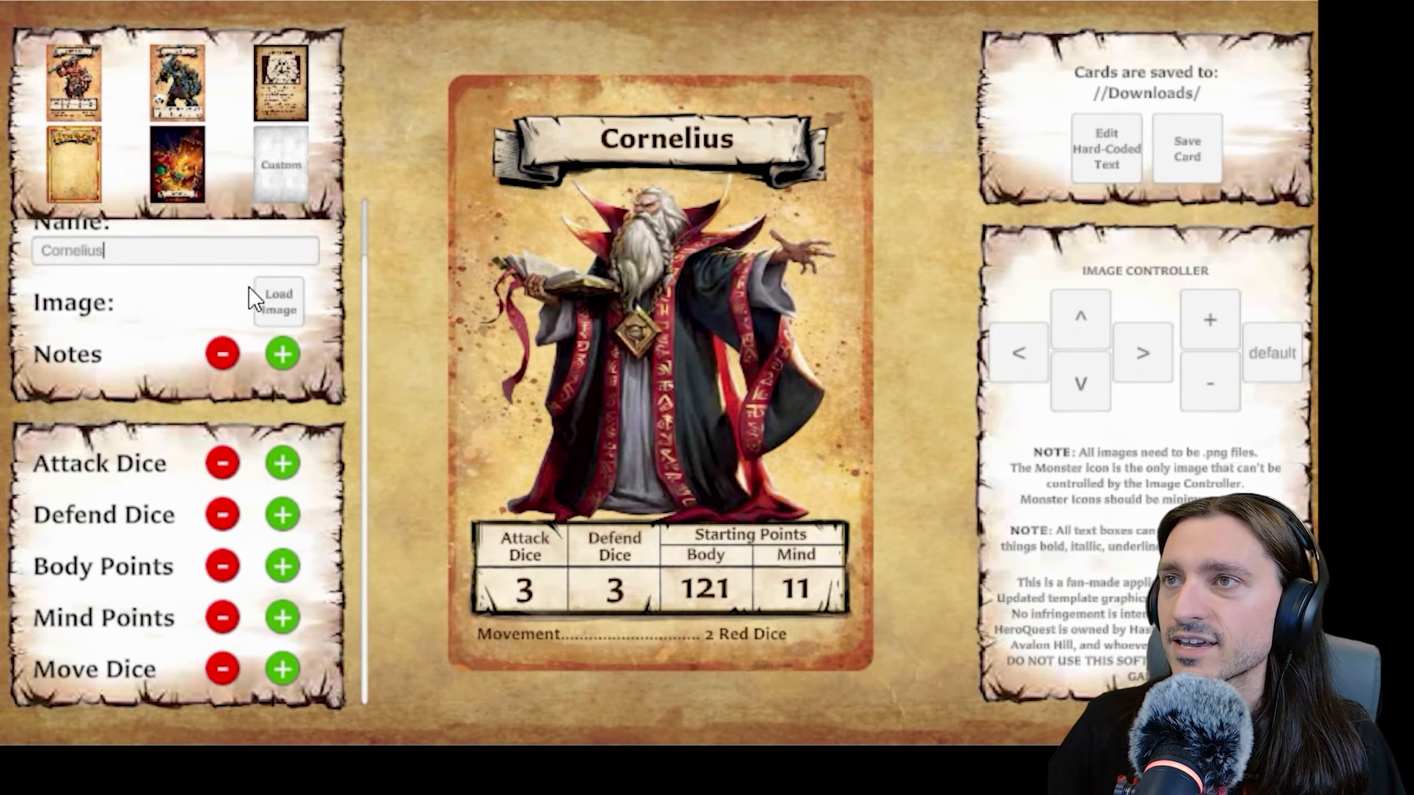
- Load the image file co.png as the hero card's picture
{"action": "left_click", "coordinate": [273, 309]}
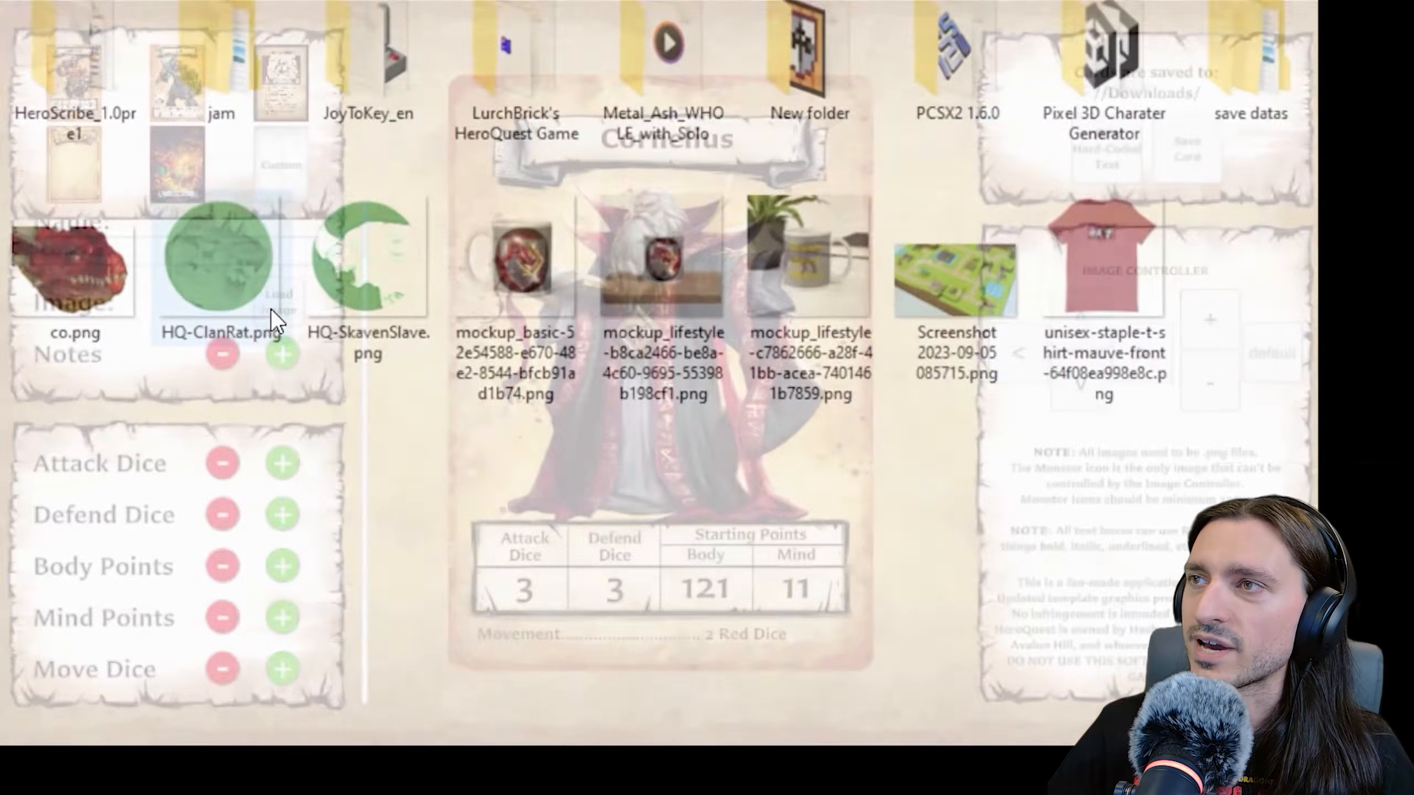
{"action": "left_click", "coordinate": [86, 278]}
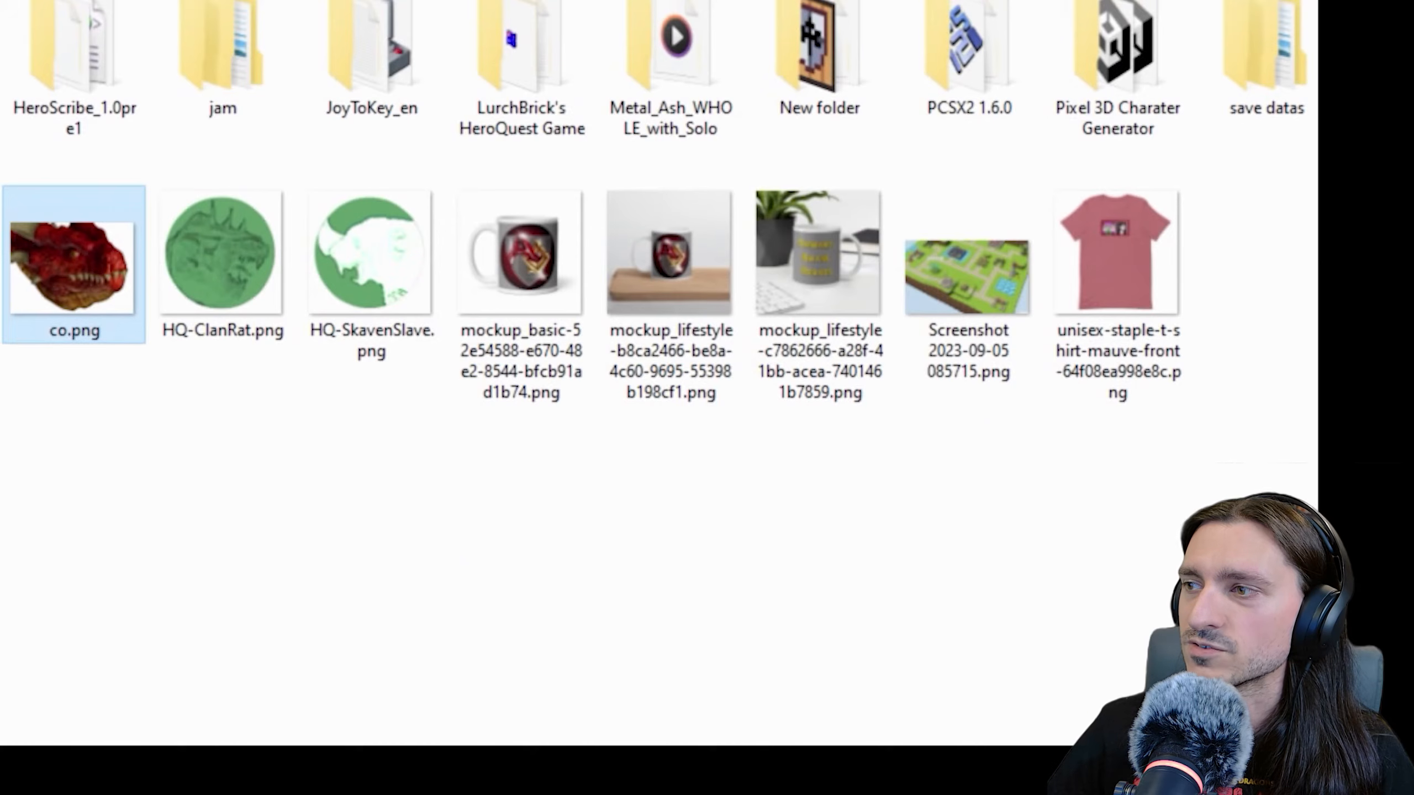
{"action": "key", "text": "Return"}
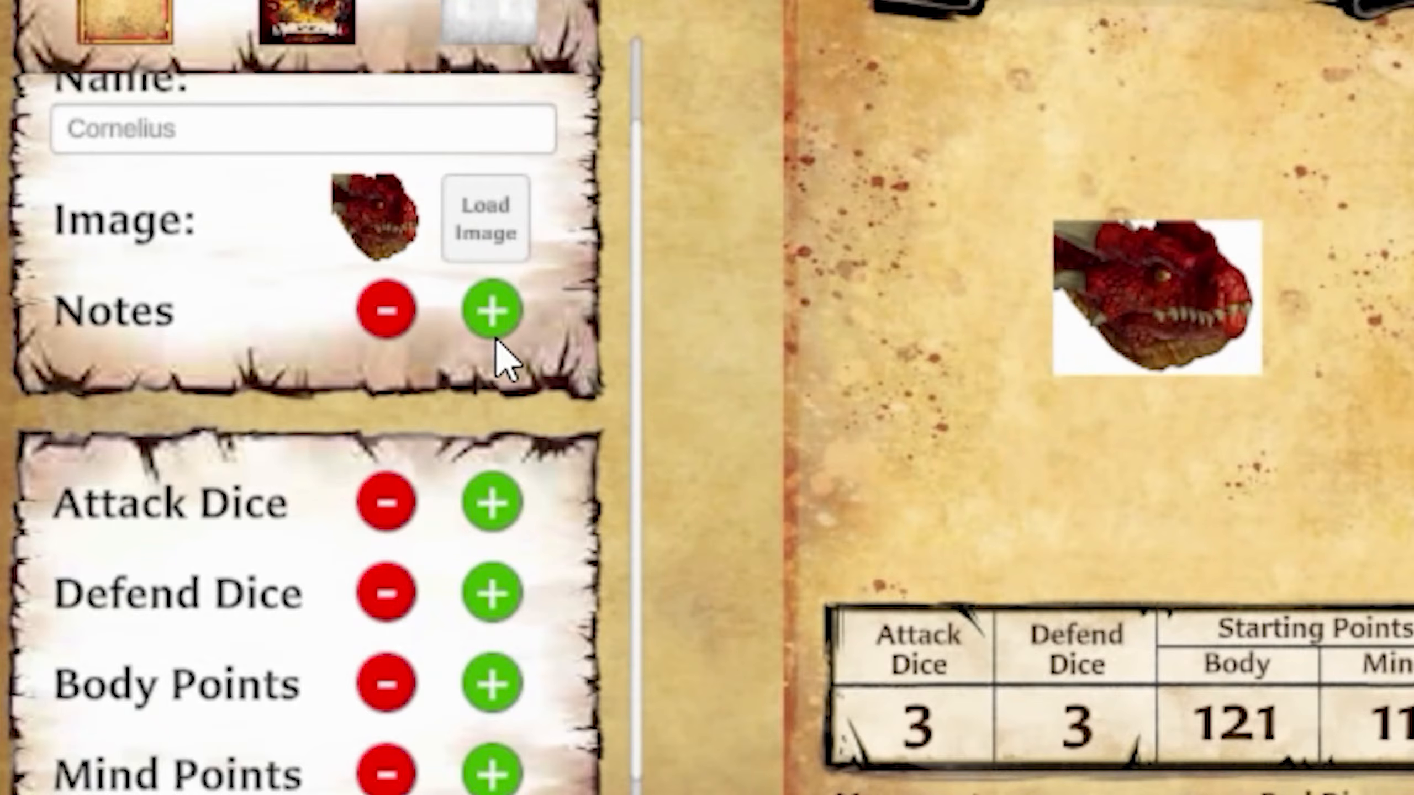
{"action": "scroll", "coordinate": [442, 433], "scroll_direction": "down", "scroll_amount": 2}
{"action": "scroll", "coordinate": [412, 445], "scroll_direction": "down", "scroll_amount": 2}
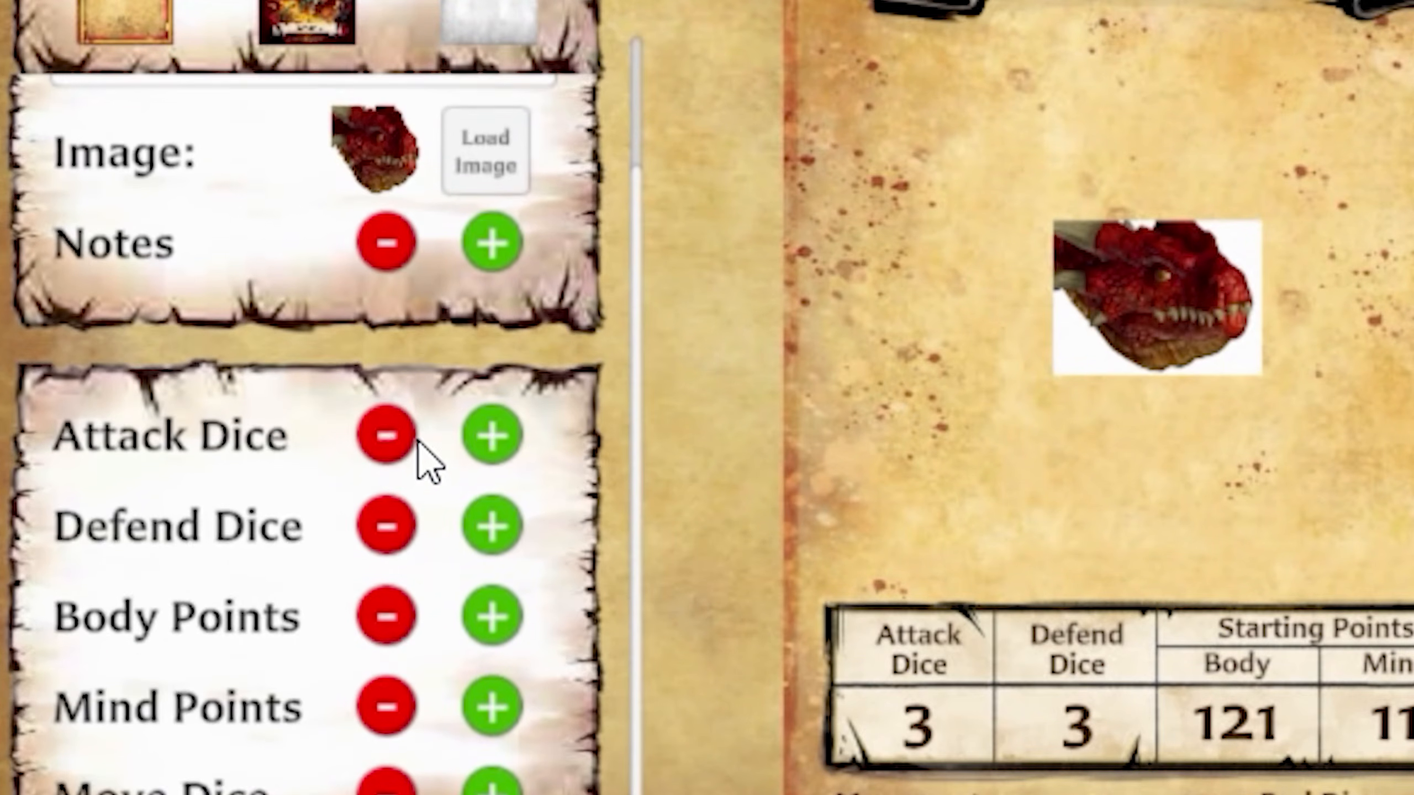
- Add a character note to the hero card reading "Red Scales"
{"action": "scroll", "coordinate": [640, 446], "scroll_direction": "down", "scroll_amount": 5}
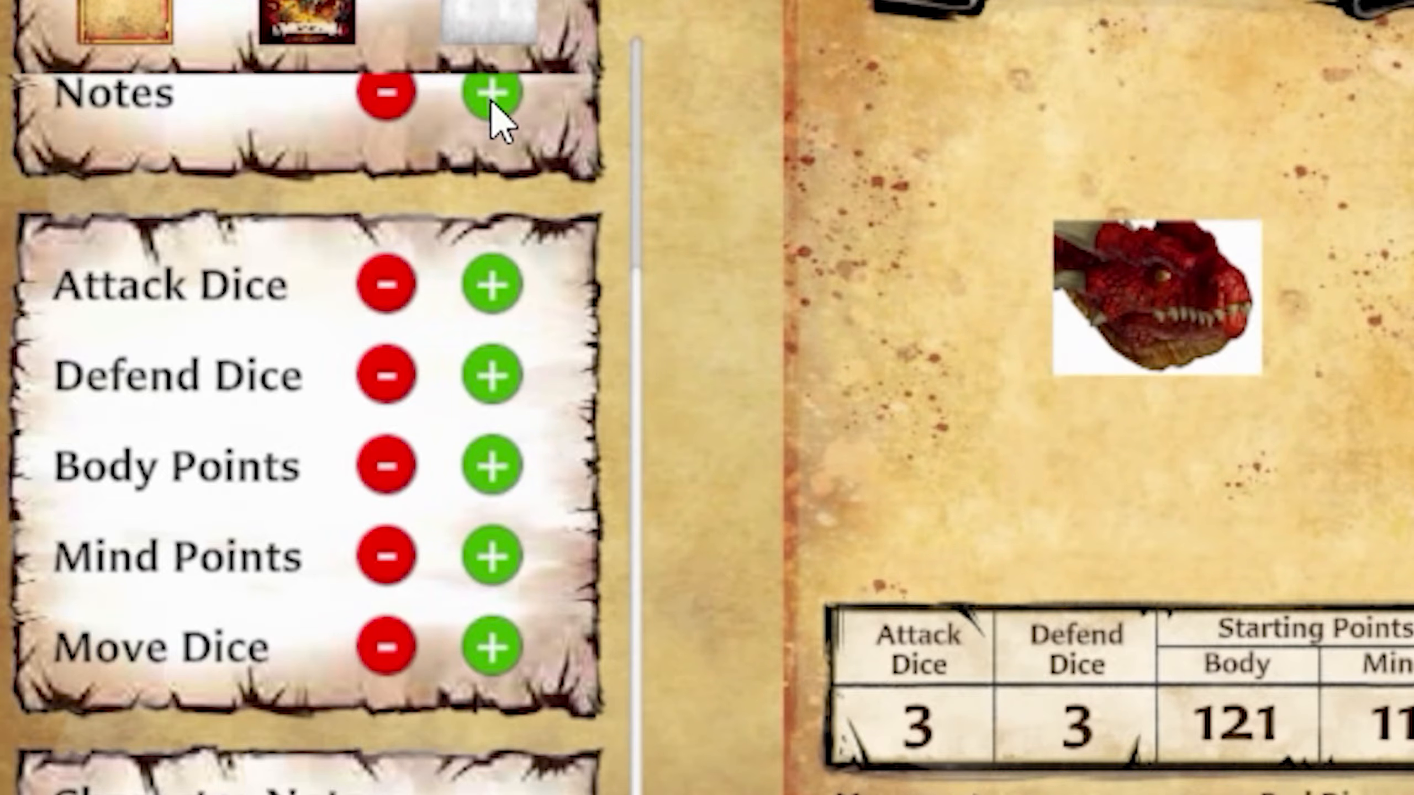
{"action": "scroll", "coordinate": [640, 331], "scroll_direction": "down", "scroll_amount": 8}
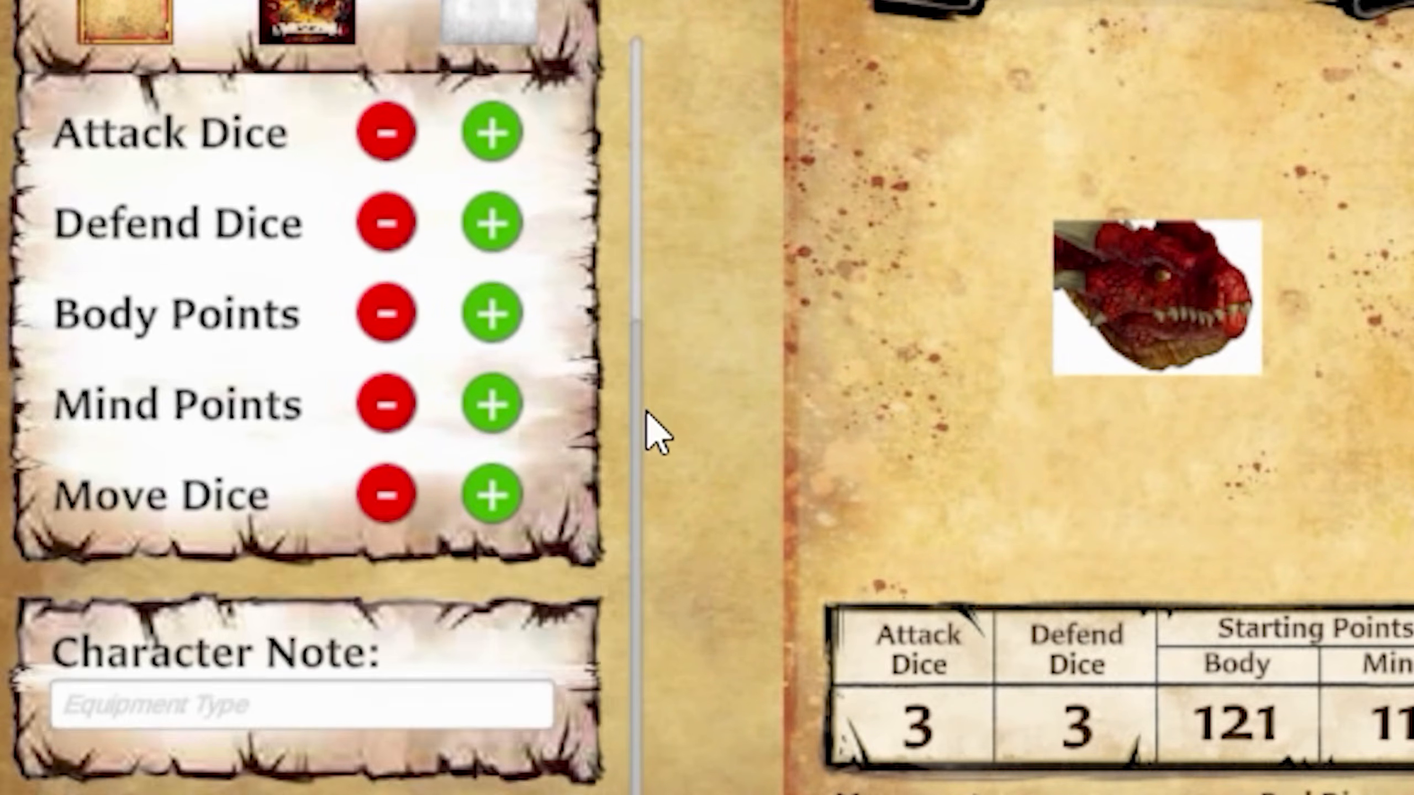
{"action": "left_click", "coordinate": [382, 635]}
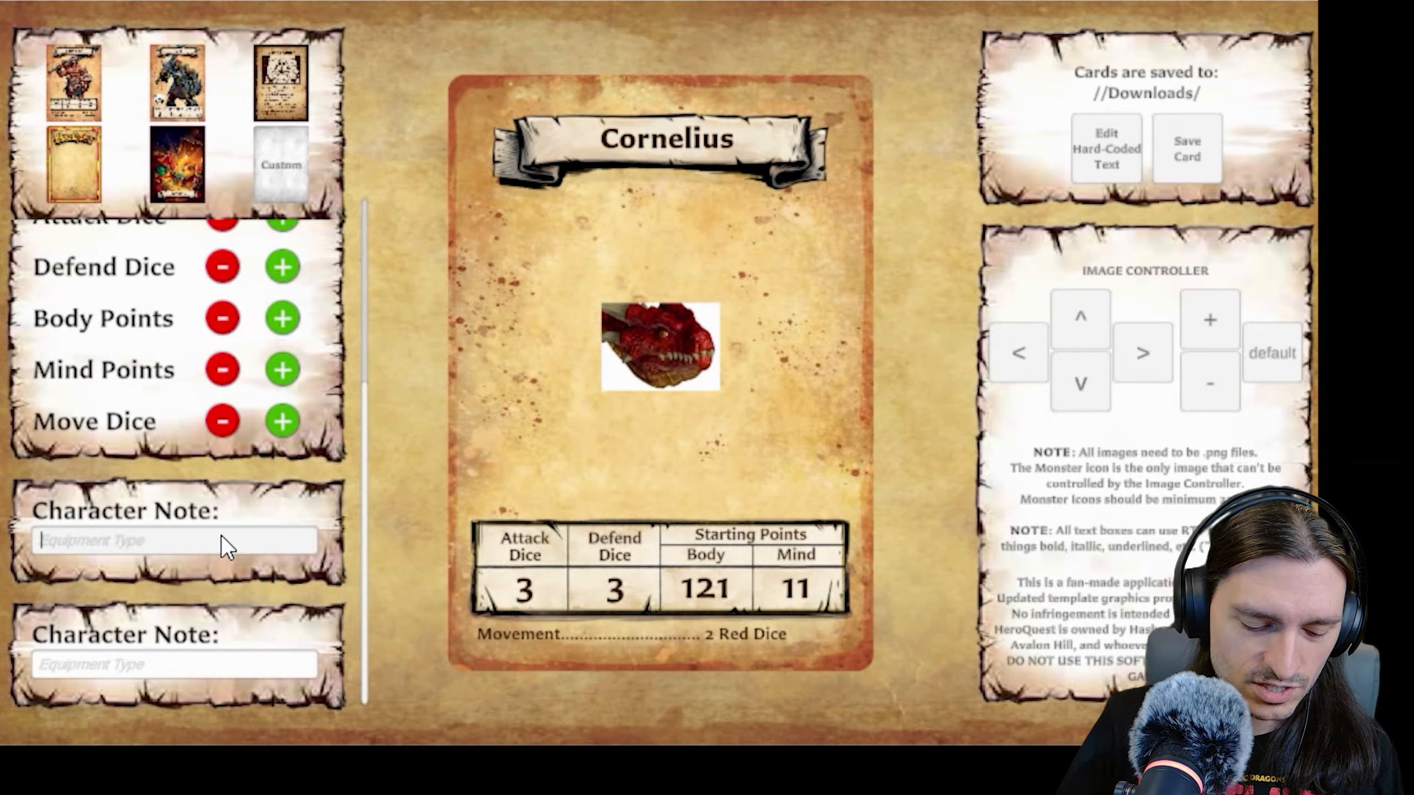
{"action": "type", "text": "Red Scale"}
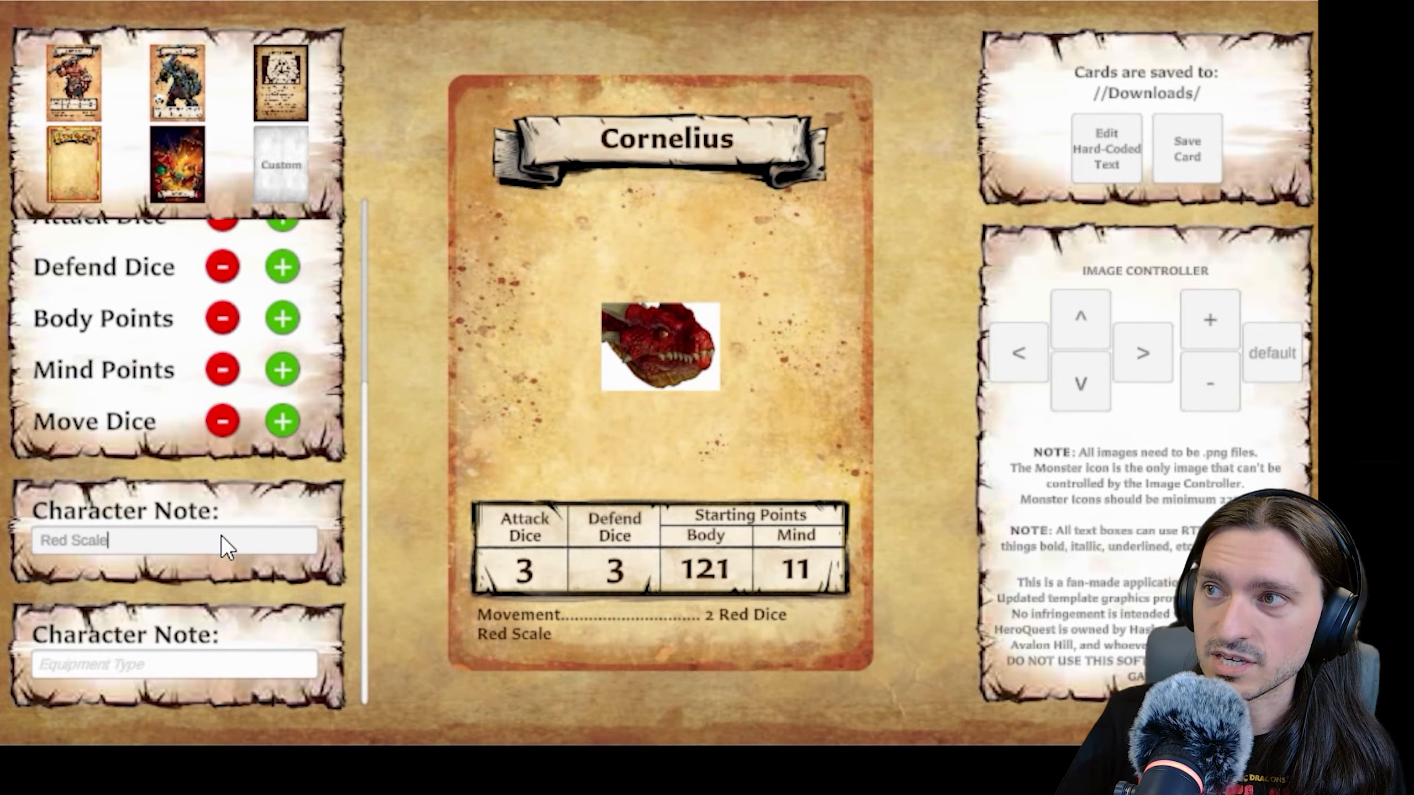
{"action": "type", "text": "s"}
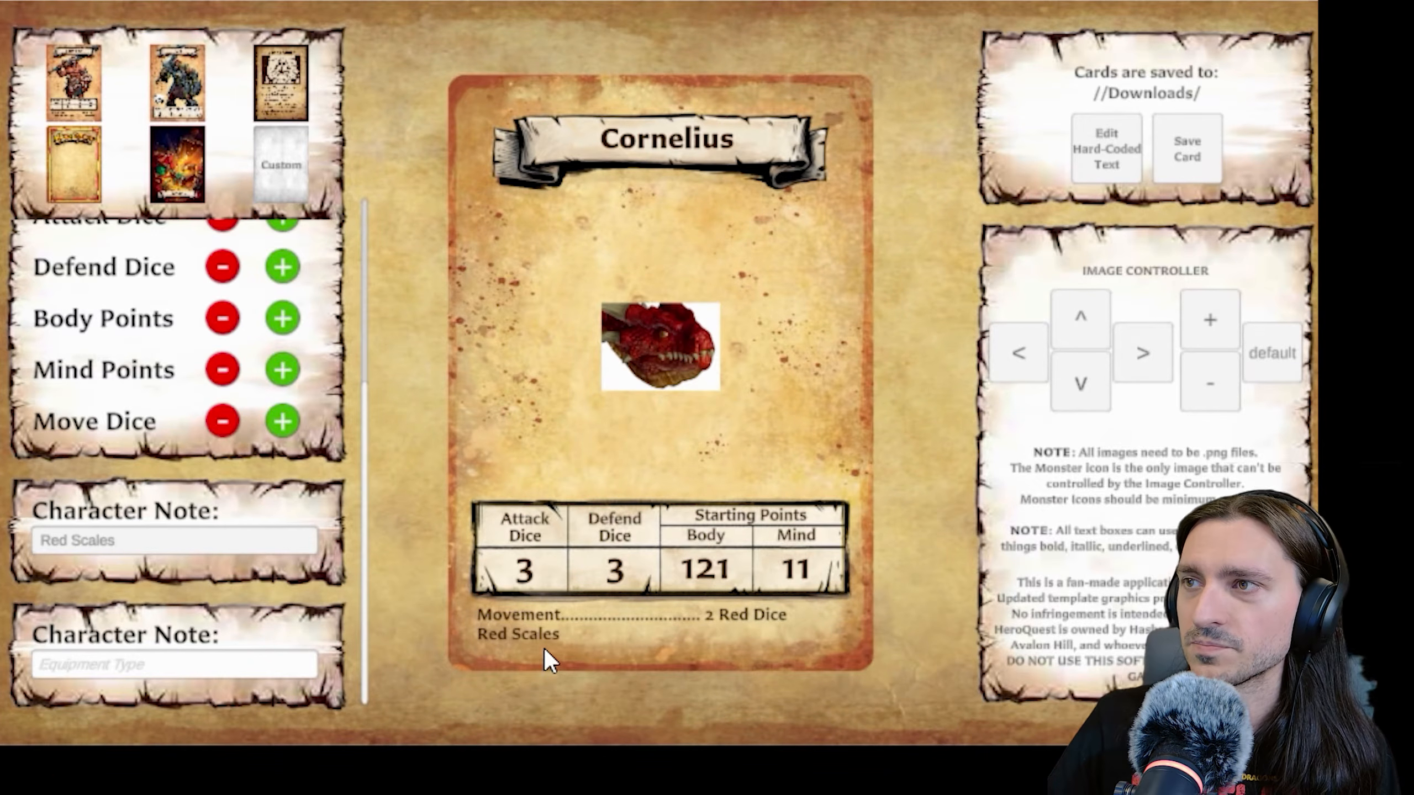
- Fill the second character note with "Fire Breath"
{"action": "left_click", "coordinate": [241, 669]}
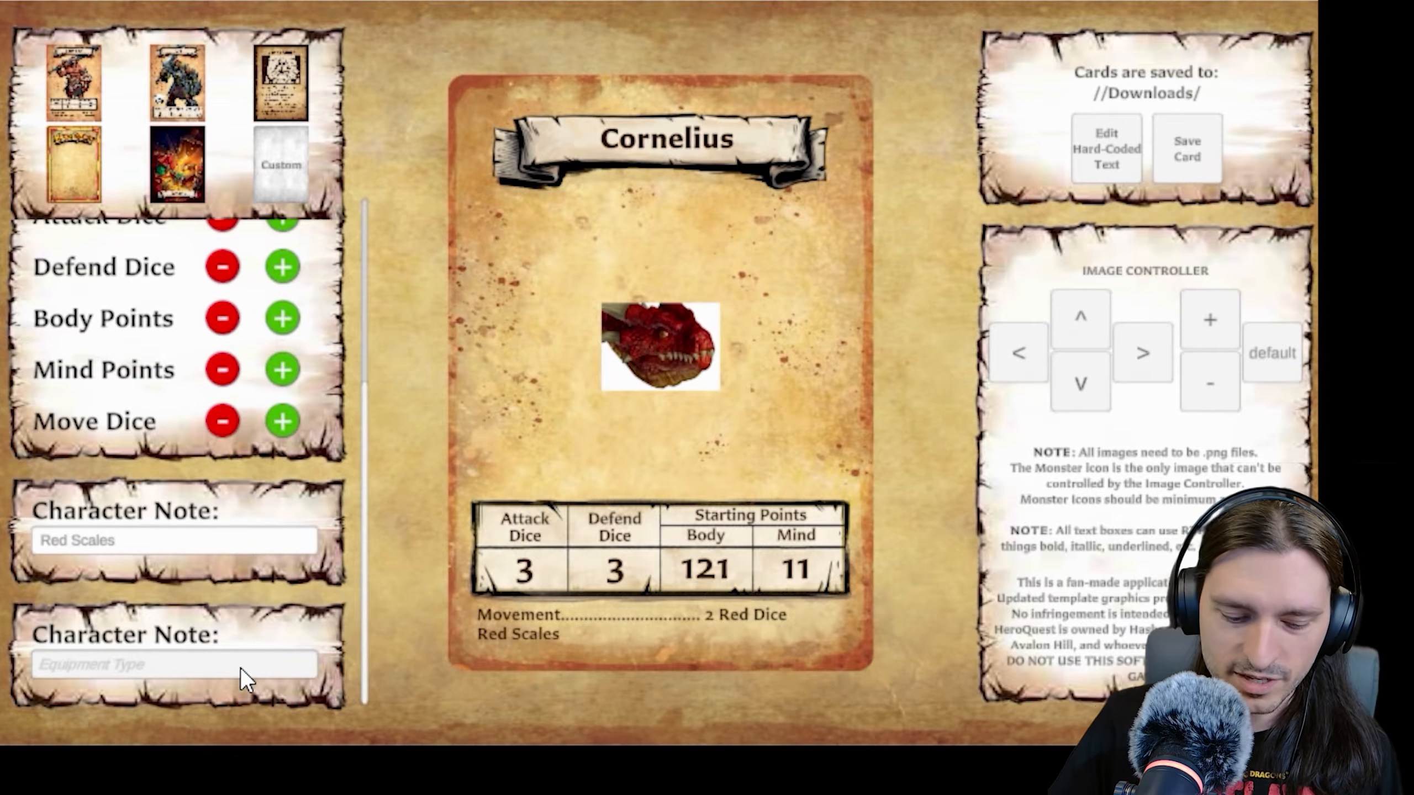
{"action": "type", "text": "ire"}
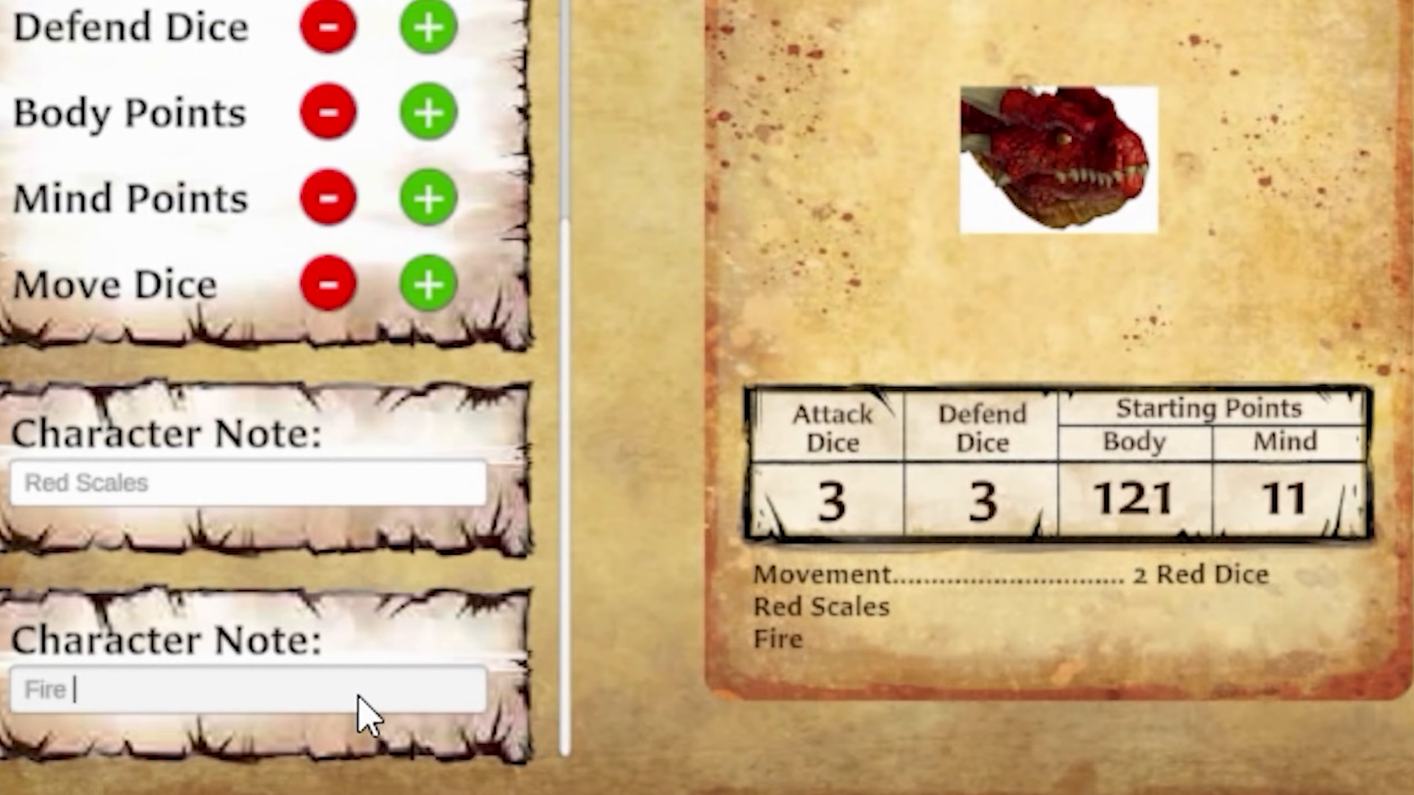
{"action": "type", "text": " Breath"}
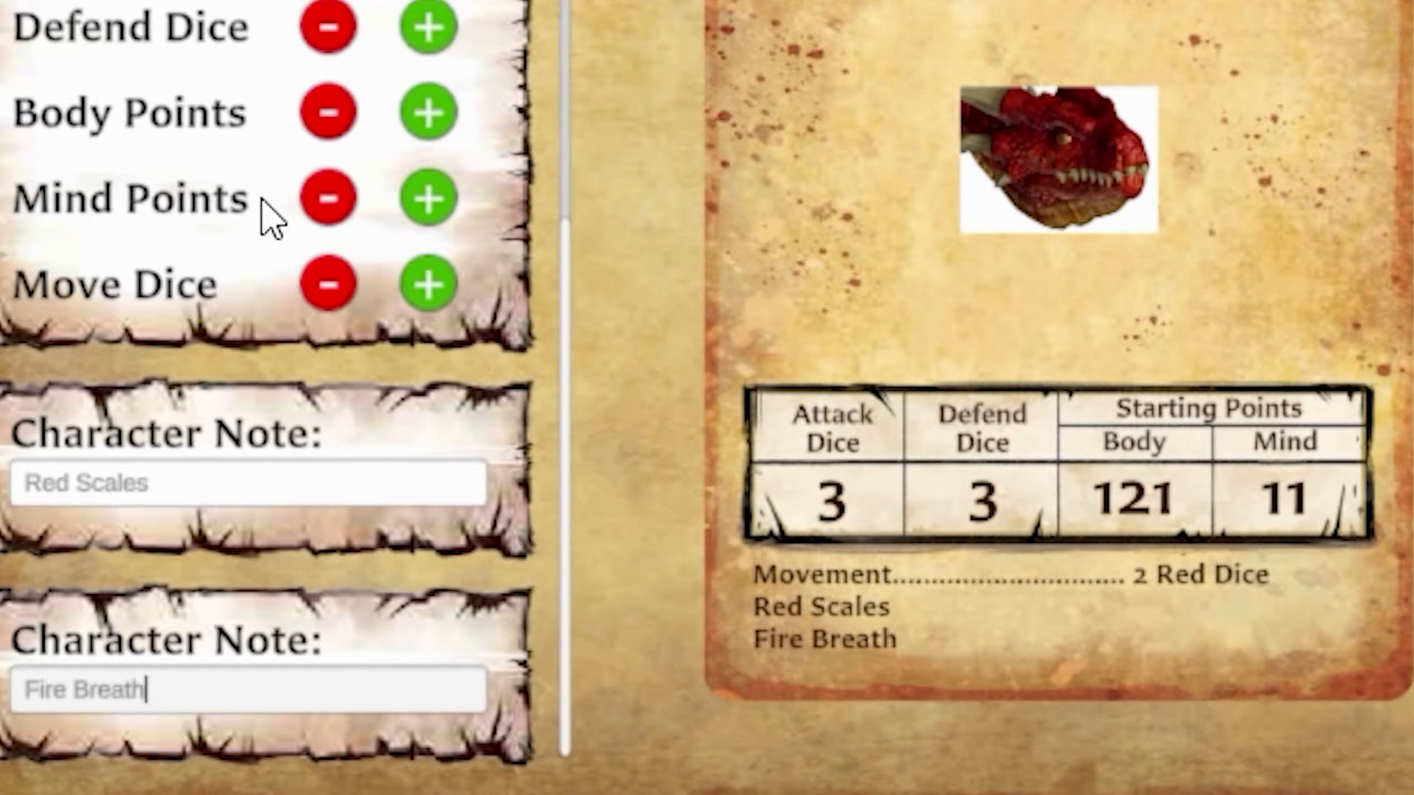
- Add a third character note to the hero card reading "Wings"
{"action": "scroll", "coordinate": [268, 215], "scroll_direction": "up", "scroll_amount": 1}
{"action": "scroll", "coordinate": [561, 272], "scroll_direction": "up", "scroll_amount": 10}
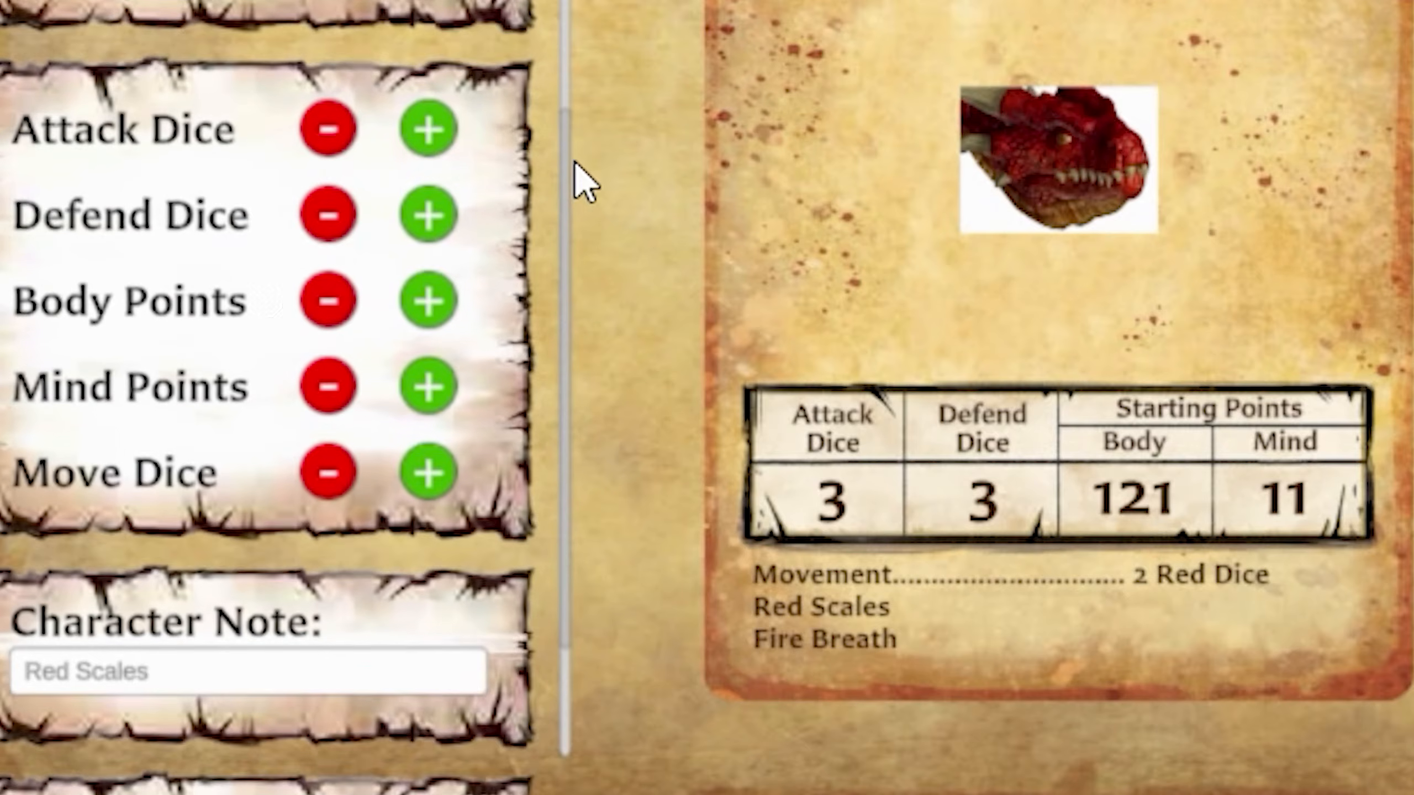
{"action": "left_click", "coordinate": [417, 93]}
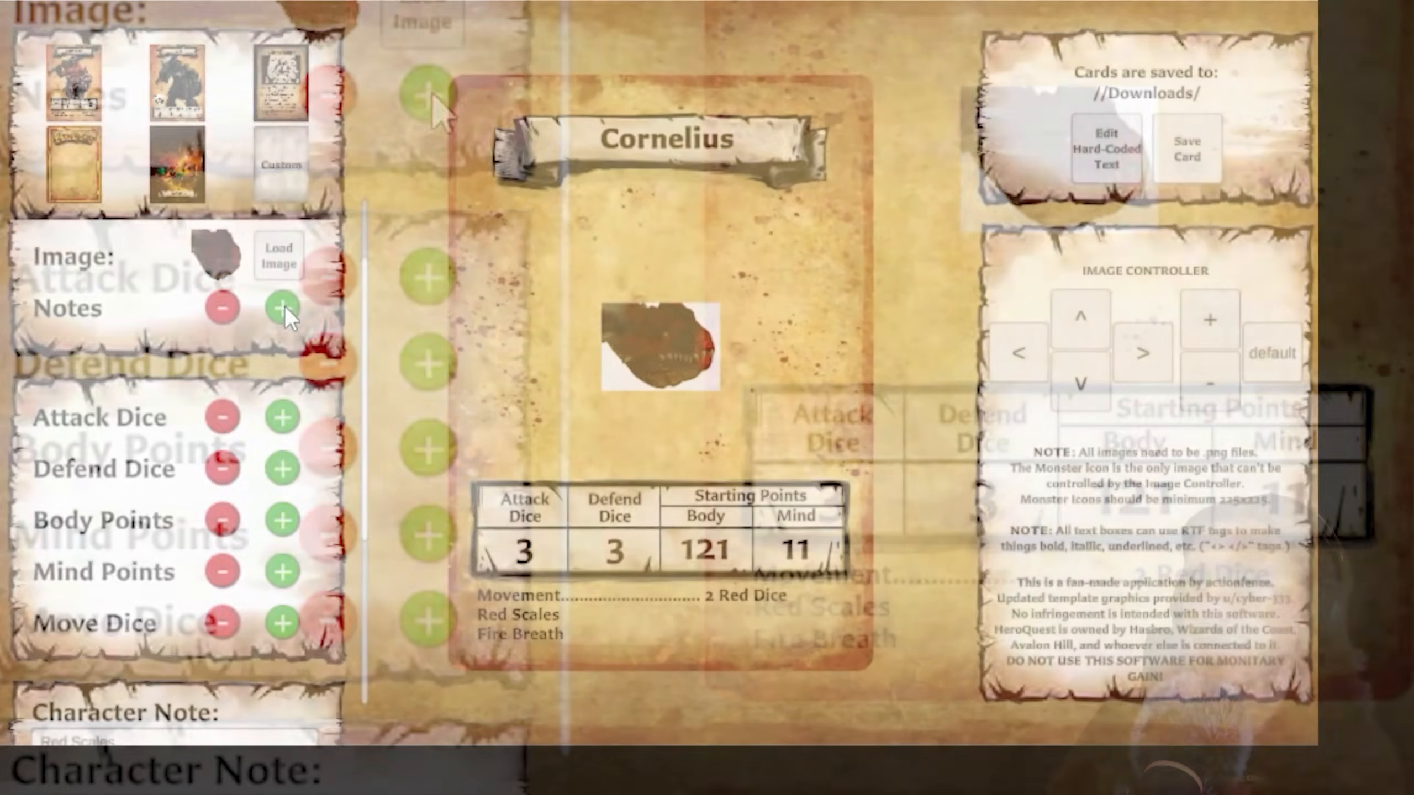
{"action": "scroll", "coordinate": [592, 348], "scroll_direction": "down", "scroll_amount": 10}
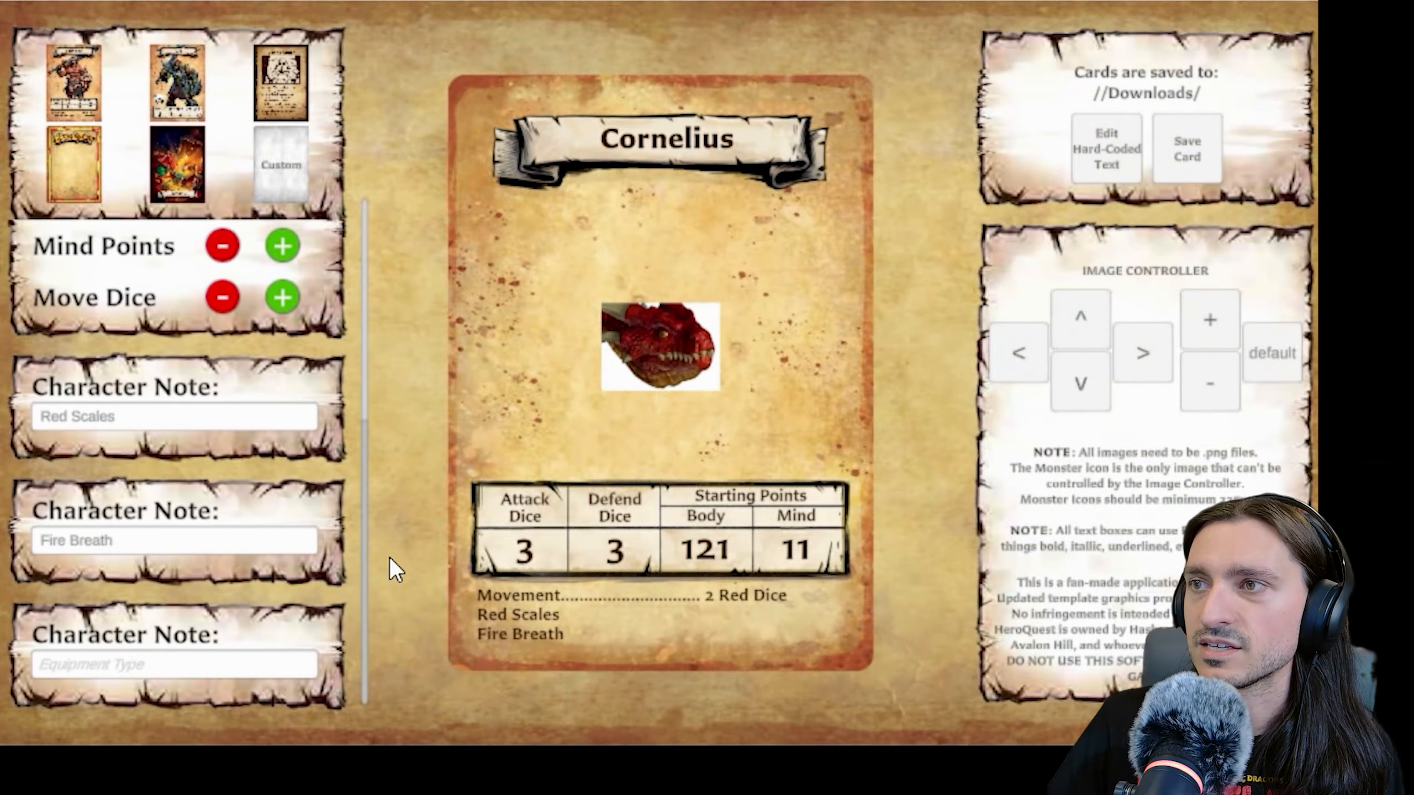
{"action": "left_click", "coordinate": [220, 665]}
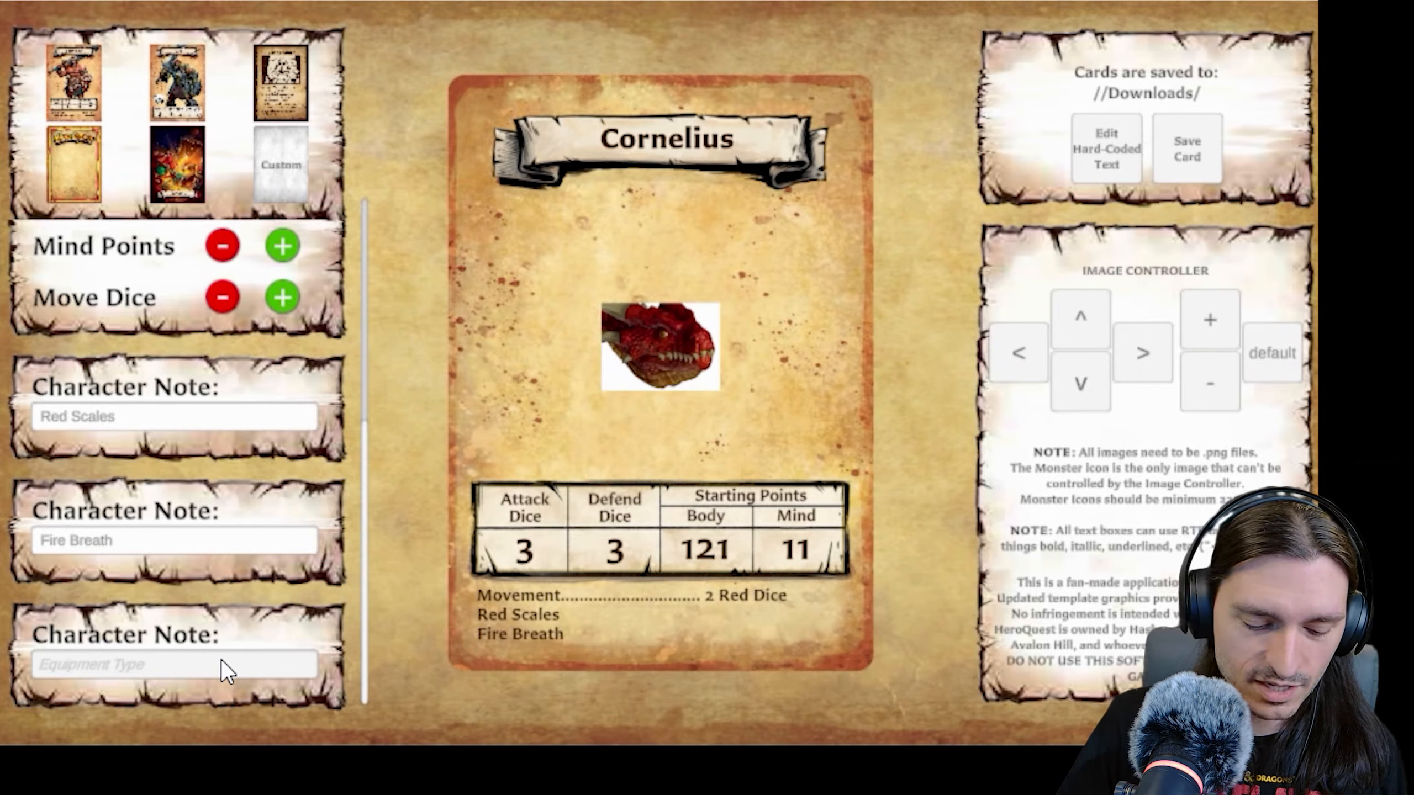
{"action": "type", "text": "Wings"}
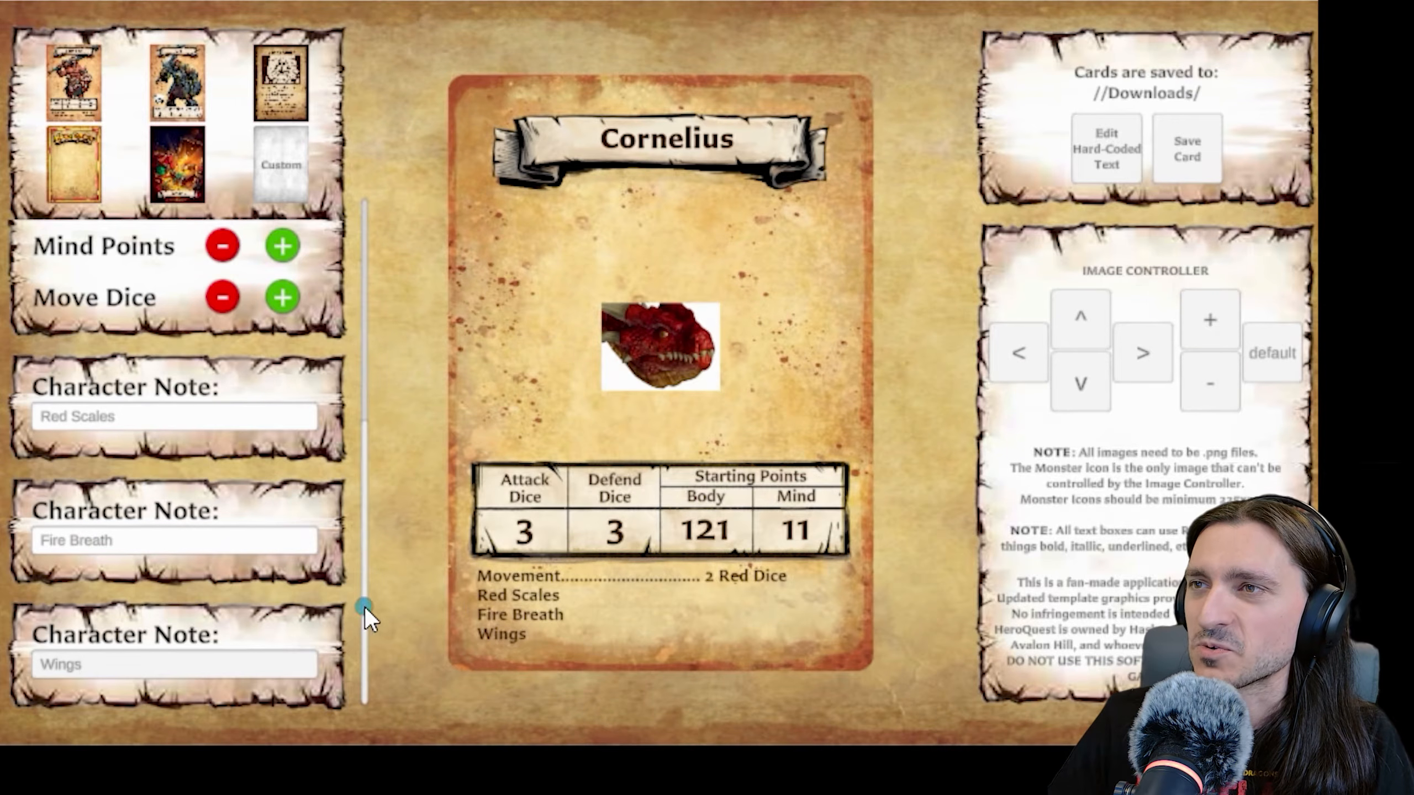
- Remove the "Wings" and "Fire Breath" notes from the hero card
{"action": "scroll", "coordinate": [370, 618], "scroll_direction": "up", "scroll_amount": 1}
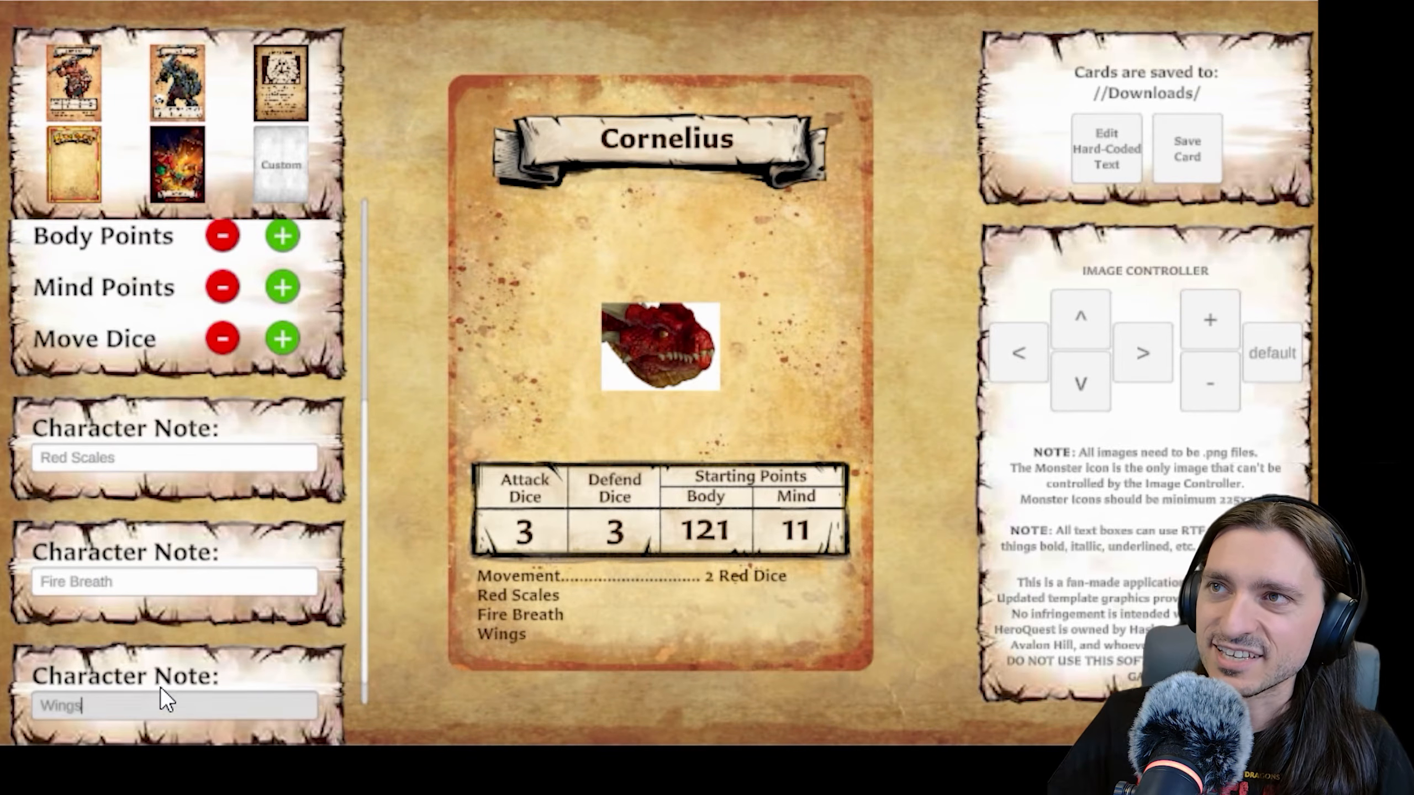
{"action": "scroll", "coordinate": [366, 534], "scroll_direction": "up", "scroll_amount": 5}
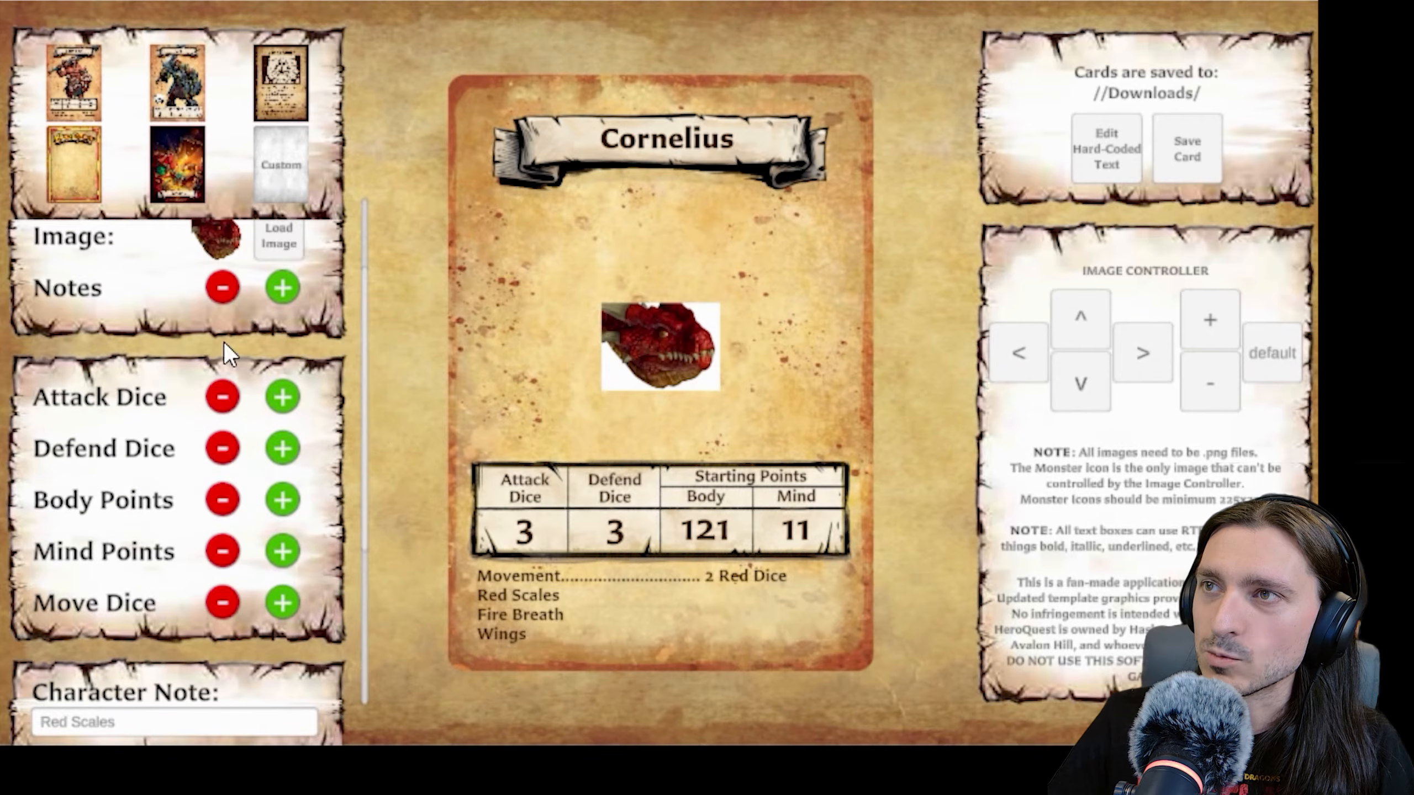
{"action": "left_click", "coordinate": [219, 290]}
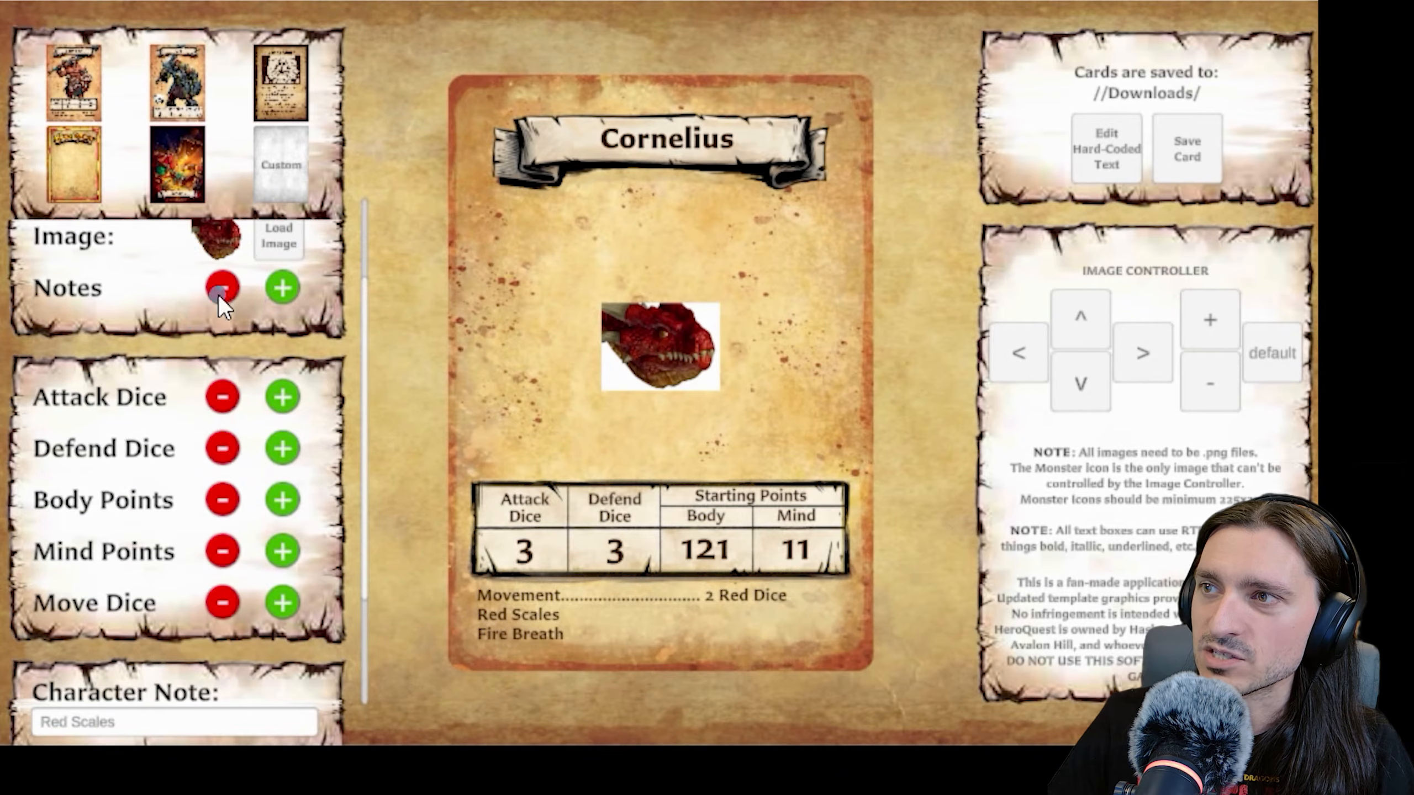
{"action": "left_click", "coordinate": [218, 294]}
- Replace the remaining character note's text with "Starting Equipment: Red Scales"
{"action": "scroll", "coordinate": [345, 389], "scroll_direction": "down", "scroll_amount": 1}
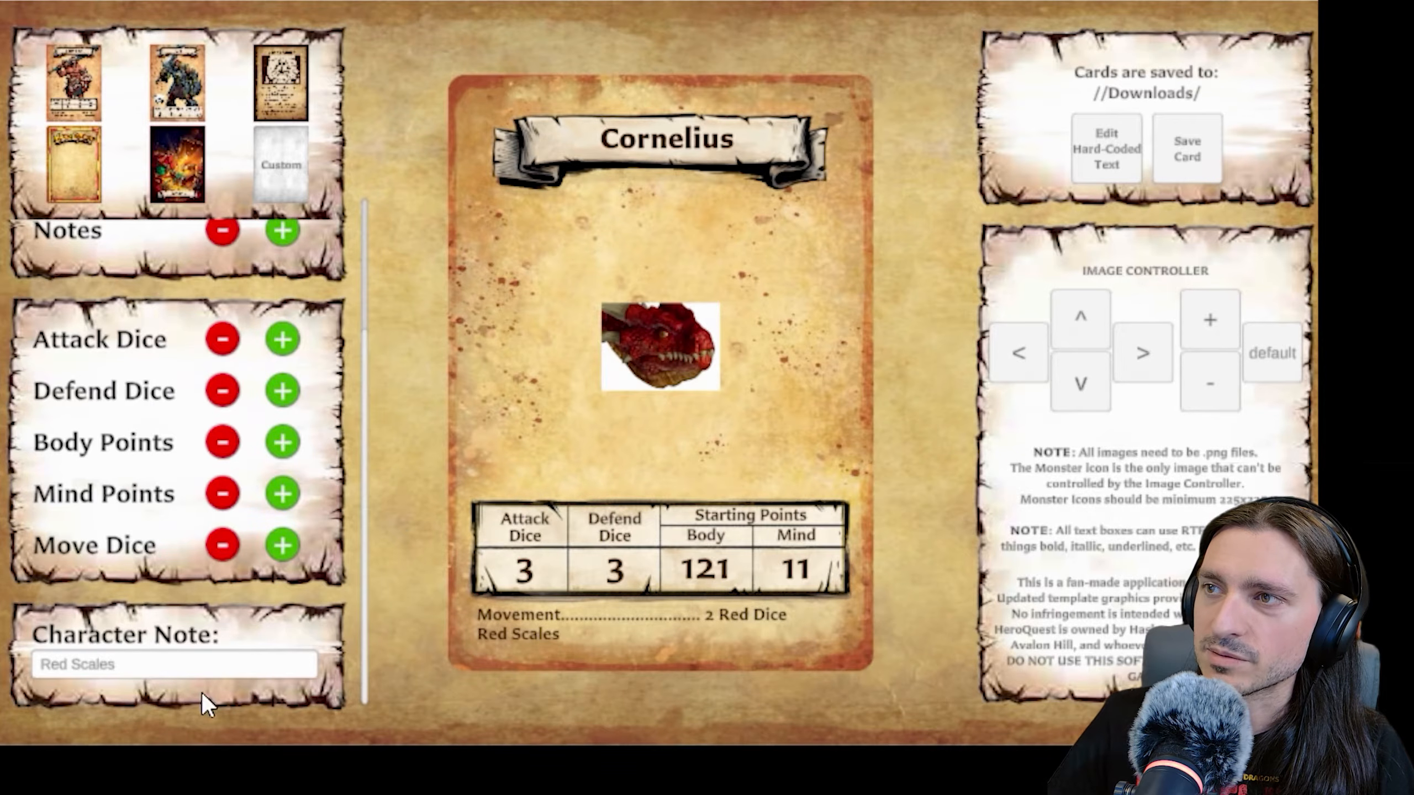
{"action": "left_click", "coordinate": [177, 663]}
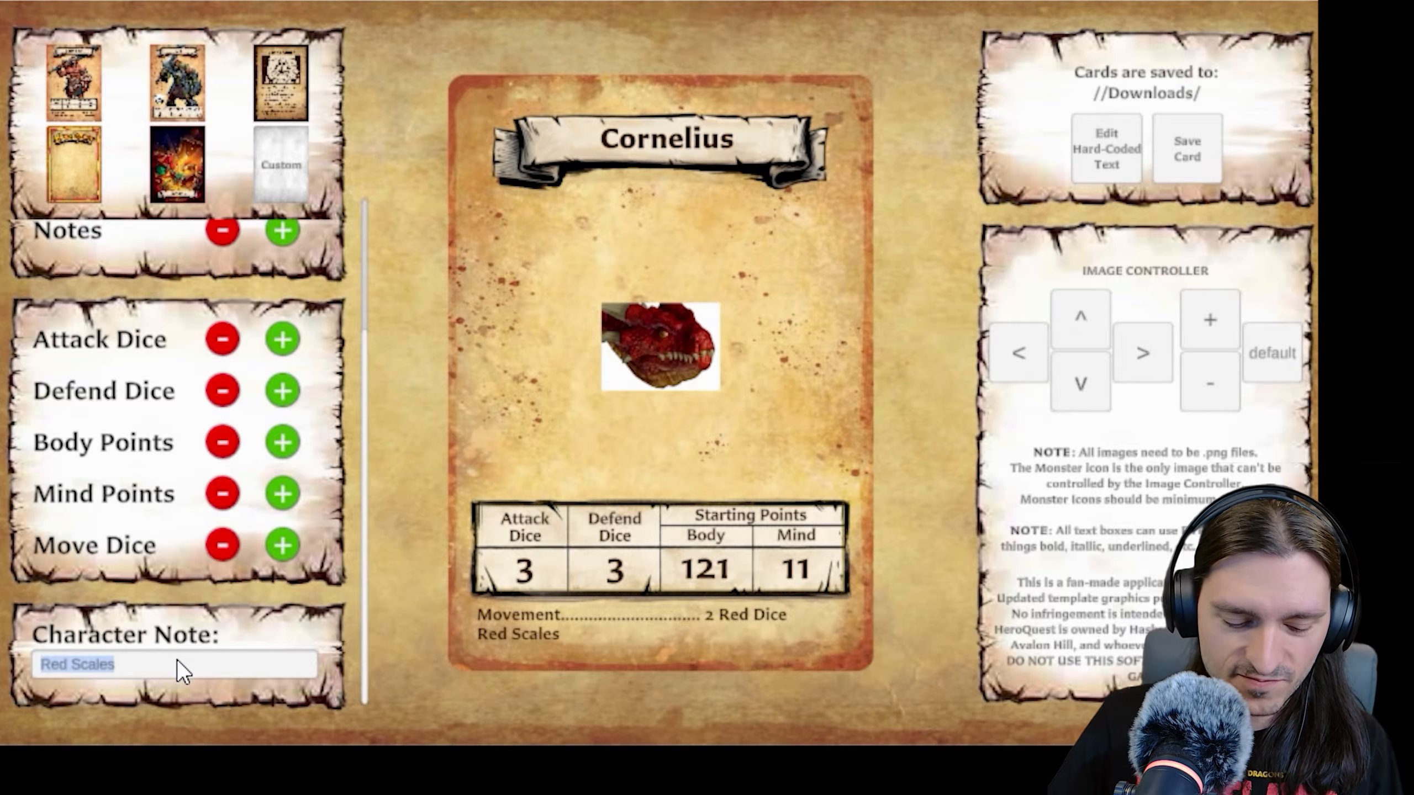
{"action": "key", "text": "BackSpace"}
{"action": "type", "text": "Starting"}
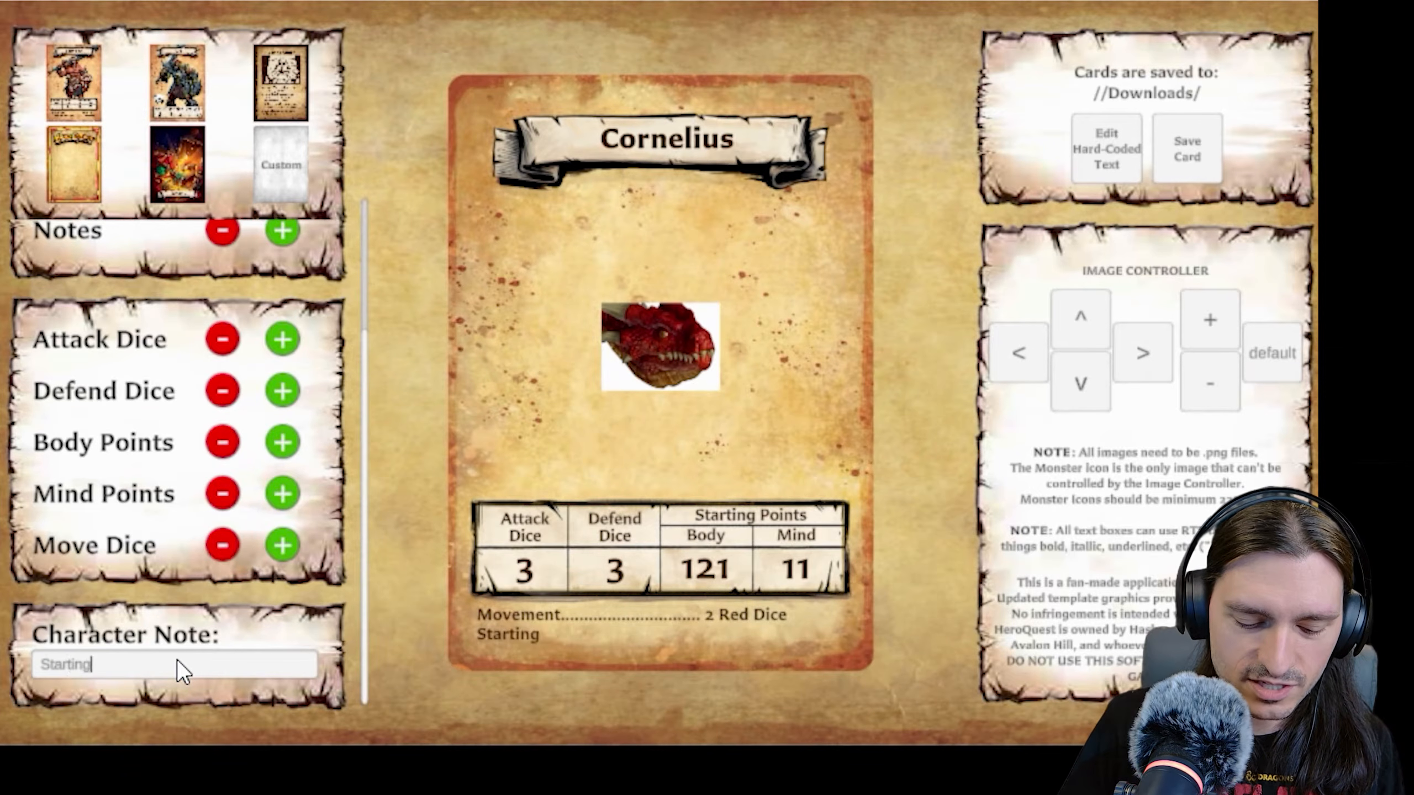
{"action": "type", "text": " Equipment: "}
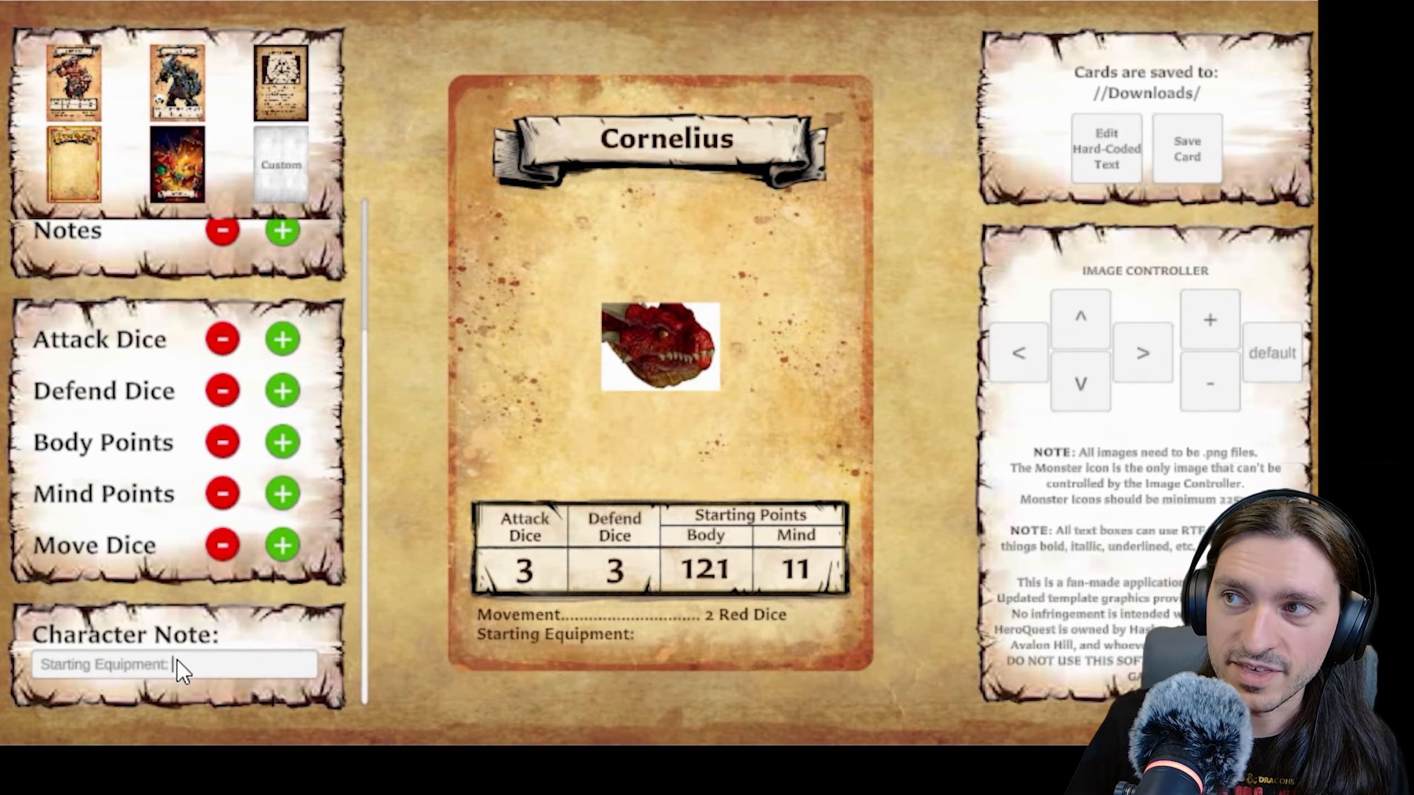
{"action": "type", "text": "Red Scakl"}
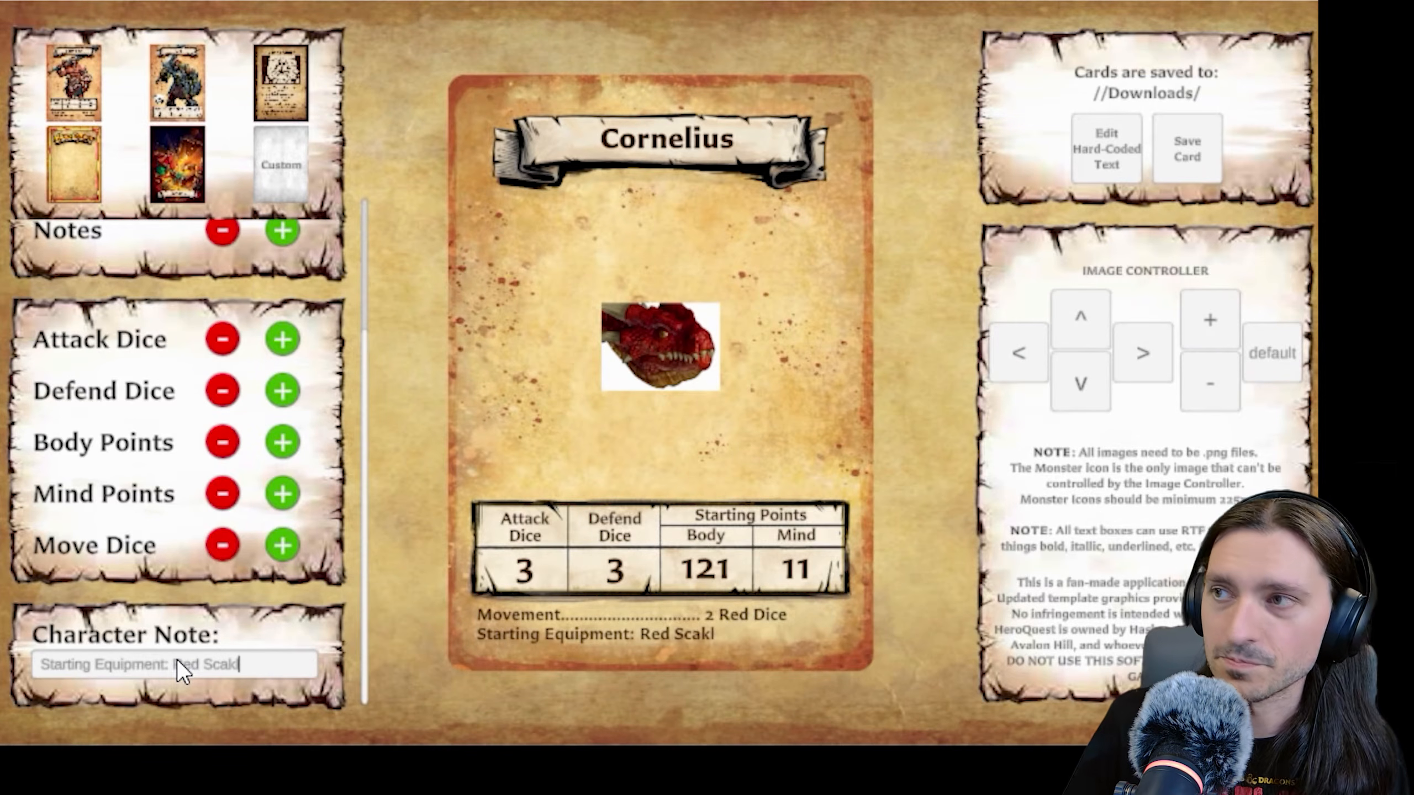
{"action": "key", "text": "BackSpace"}
{"action": "key", "text": "BackSpace"}
{"action": "type", "text": "les"}
- Nudge the dragon picture down and left, and bring it back right and up to slightly above its starting position
{"action": "scroll", "coordinate": [369, 347], "scroll_direction": "up", "scroll_amount": 4}
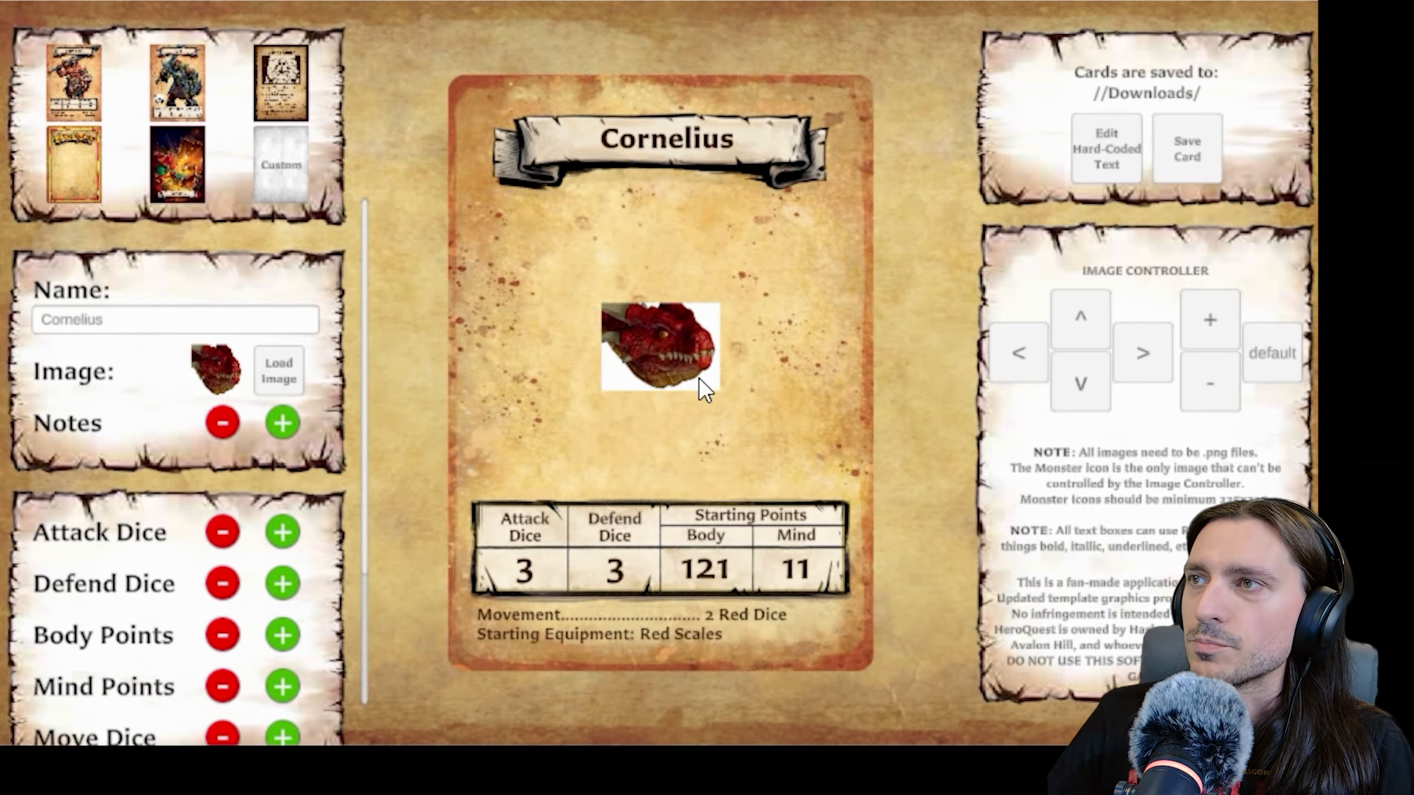
{"action": "left_click", "coordinate": [1085, 391]}
{"action": "left_click", "coordinate": [1085, 392]}
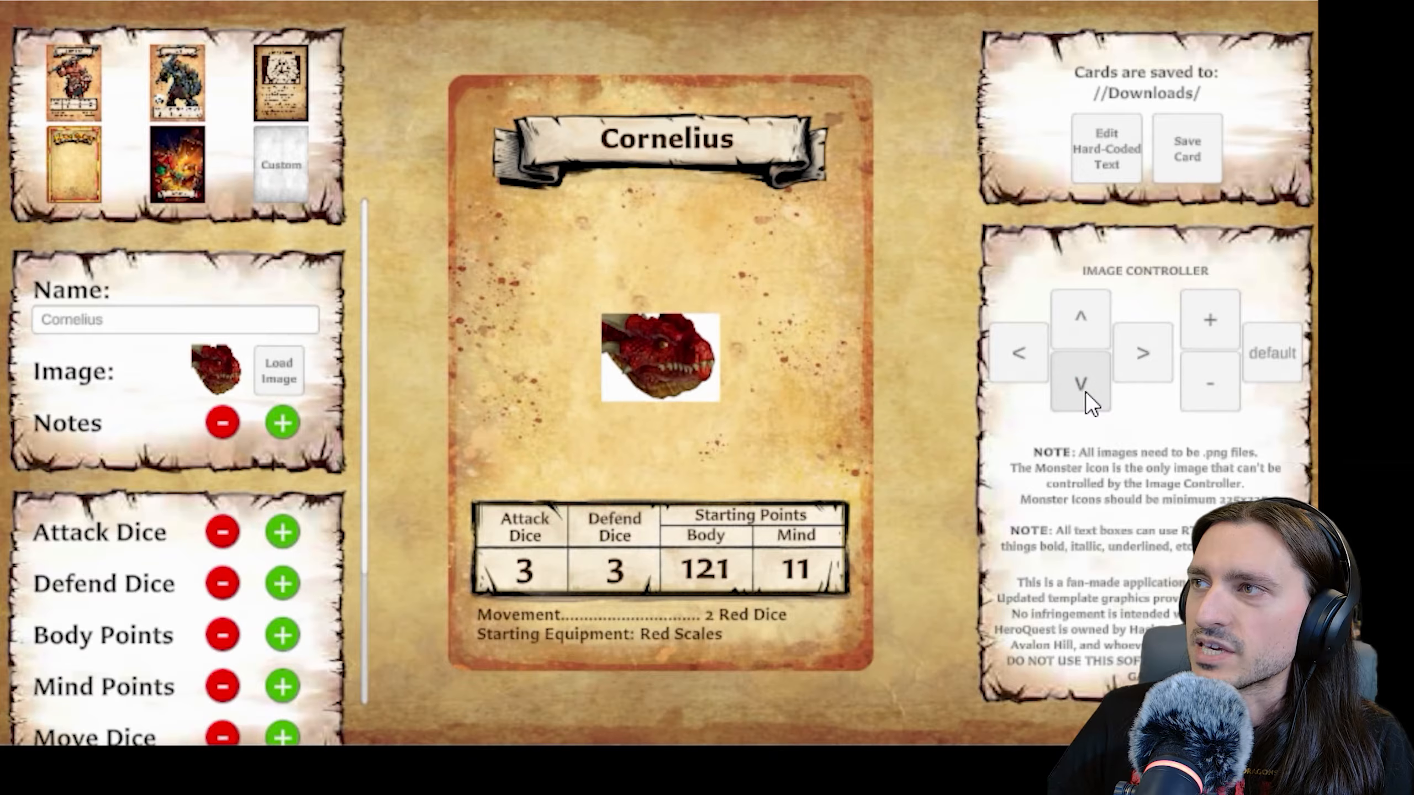
{"action": "left_click", "coordinate": [1084, 391]}
{"action": "left_click", "coordinate": [1085, 391]}
{"action": "left_click", "coordinate": [1005, 352]}
{"action": "left_click", "coordinate": [1005, 349]}
{"action": "left_click", "coordinate": [1005, 349]}
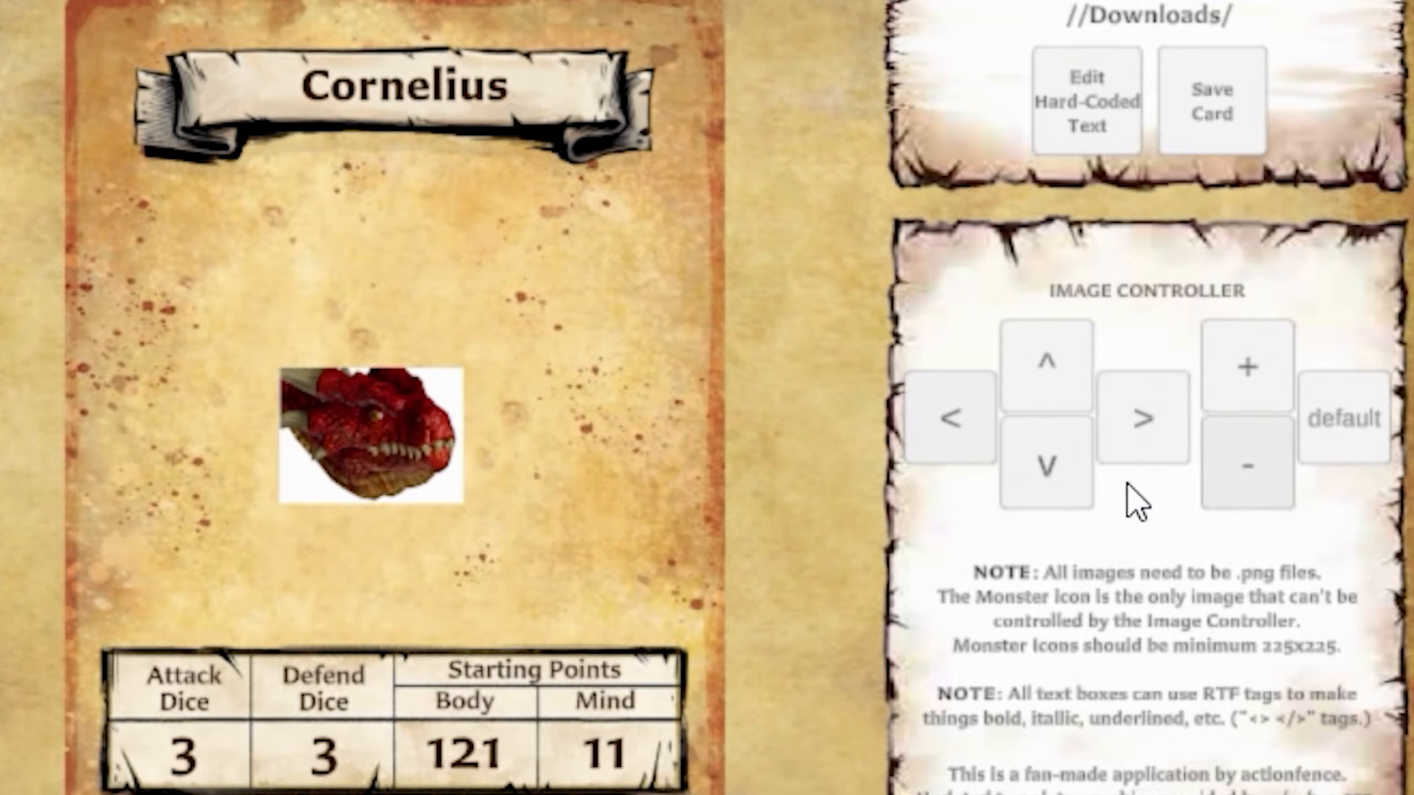
{"action": "left_click", "coordinate": [1135, 409]}
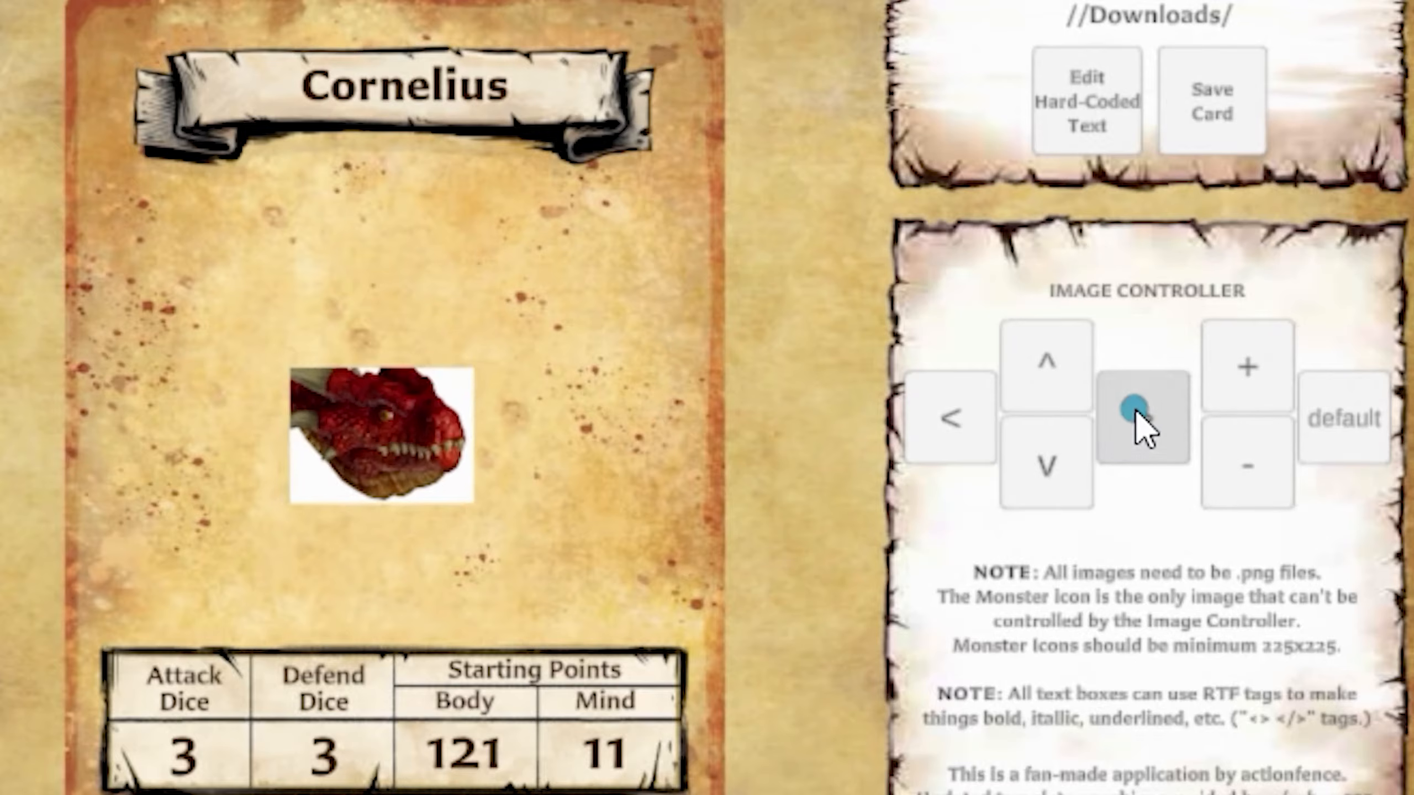
{"action": "left_click", "coordinate": [1028, 355]}
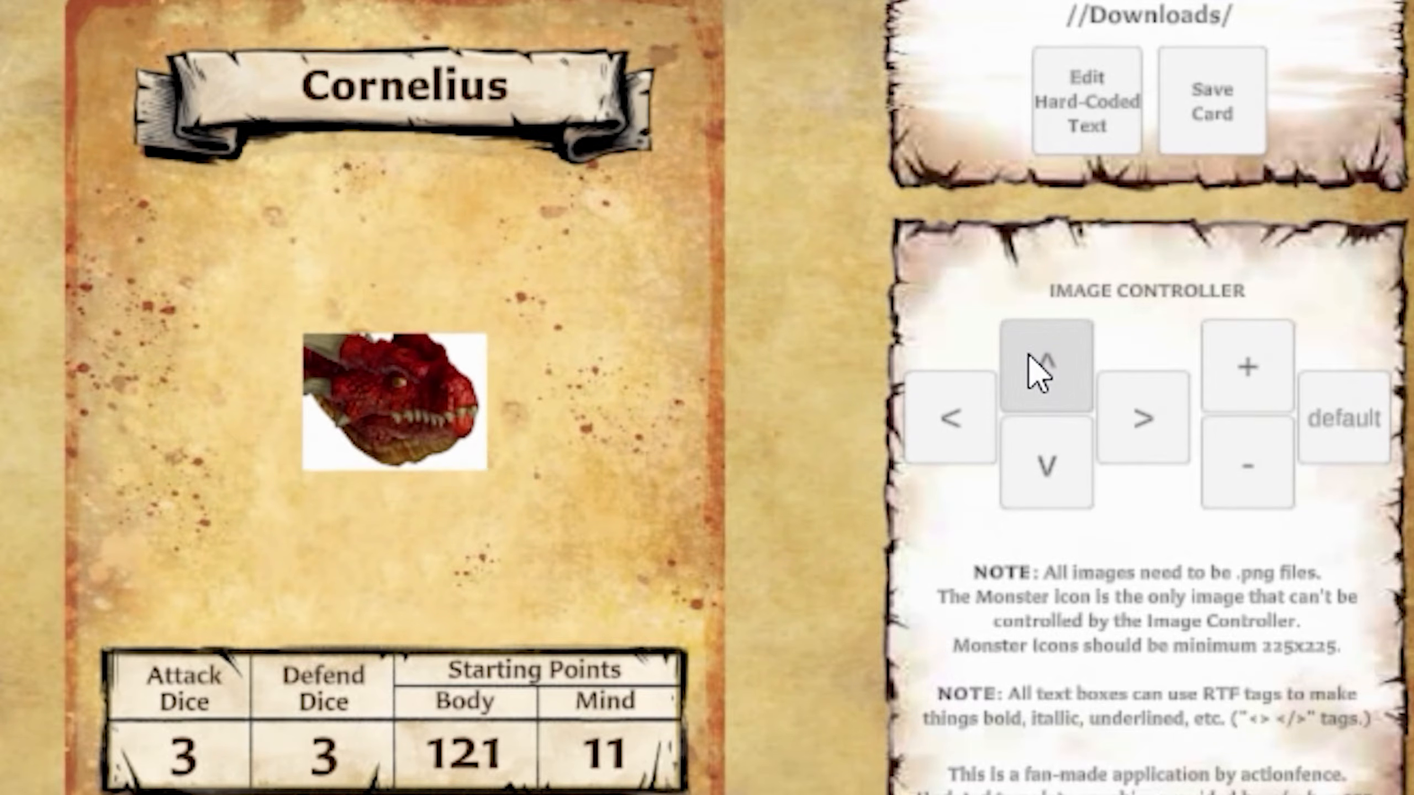
- Enlarge the dragon picture to fill the space between the name banner and the stats table, fine-tuning its size and vertical position
{"action": "left_click", "coordinate": [1277, 378]}
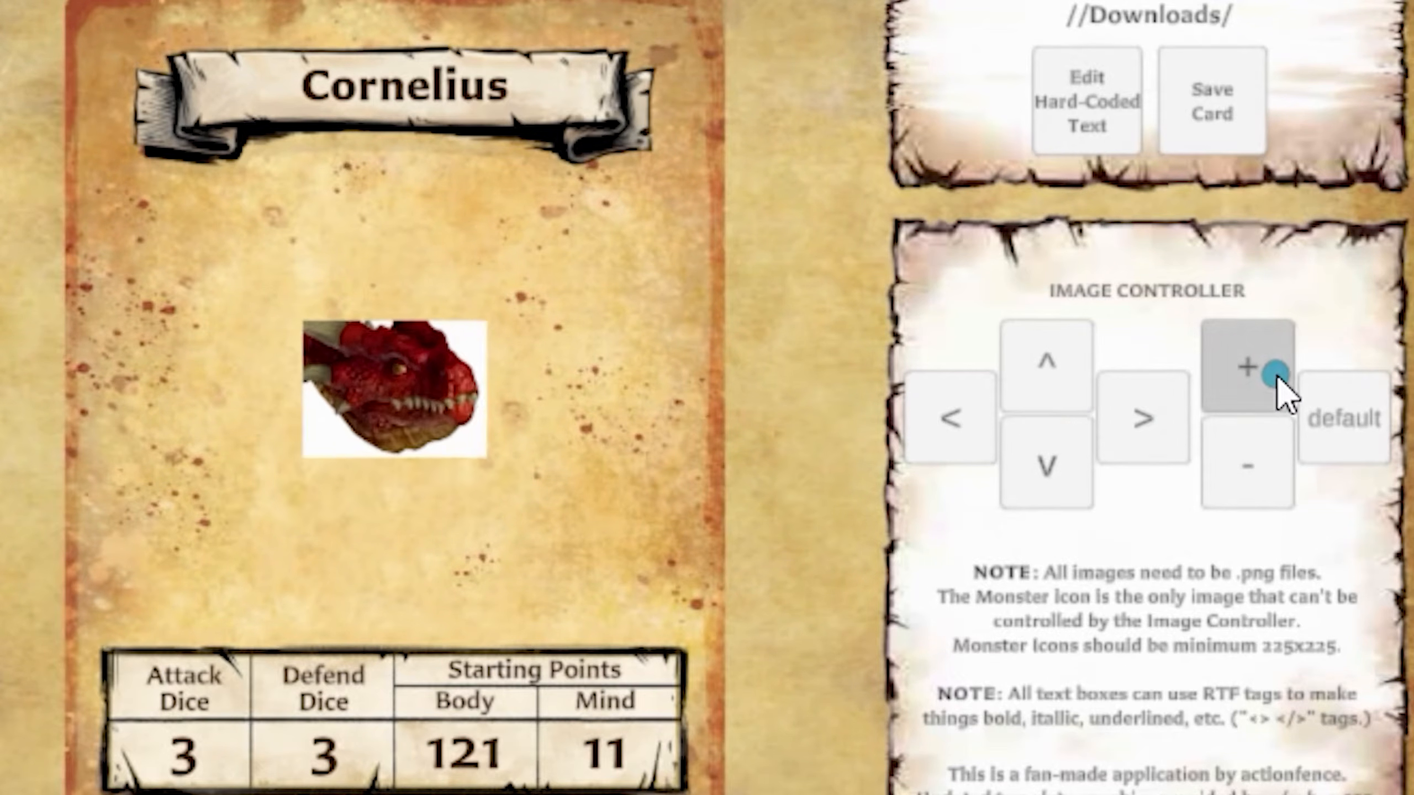
{"action": "left_click", "coordinate": [1277, 376]}
{"action": "left_click", "coordinate": [1277, 376]}
{"action": "left_click", "coordinate": [1277, 376]}
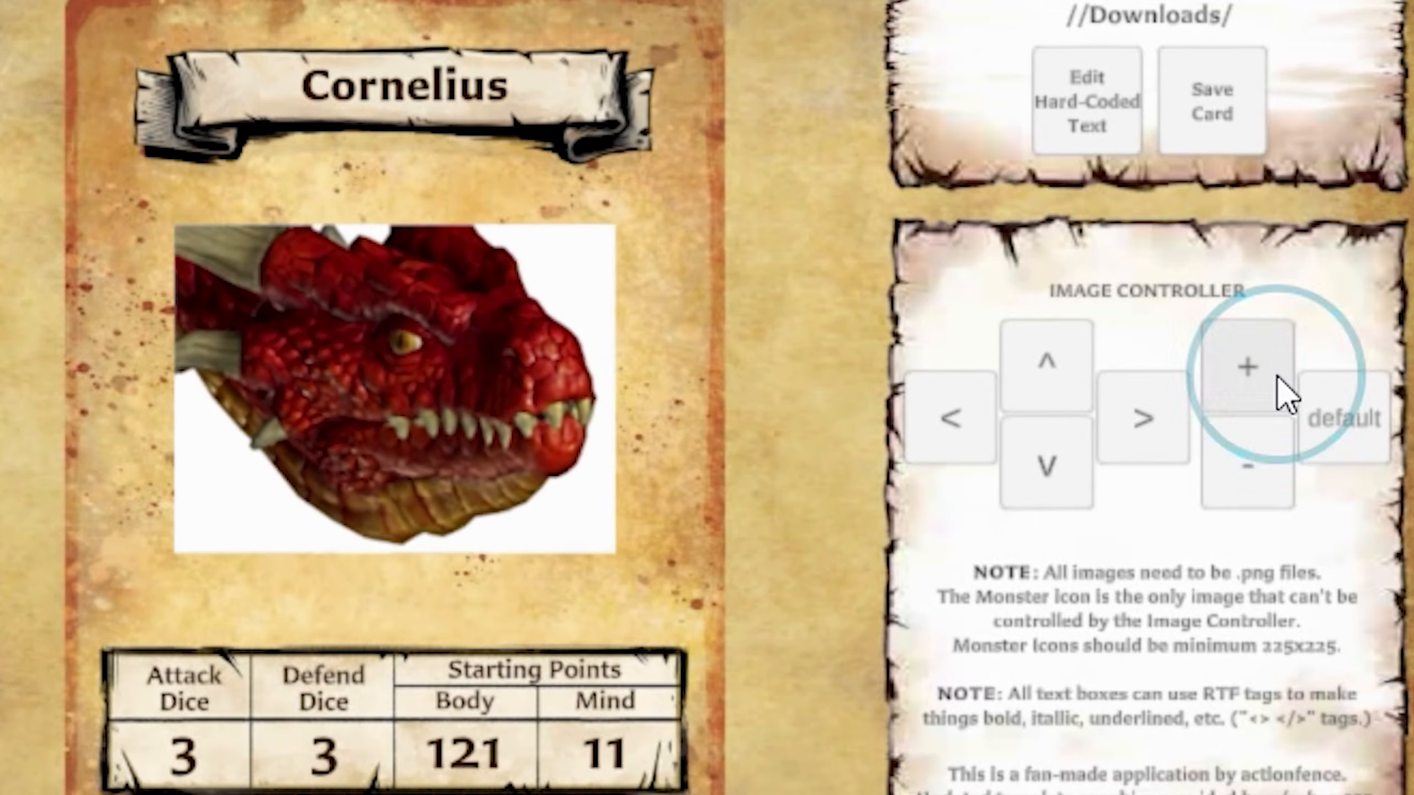
{"action": "left_click", "coordinate": [1276, 376]}
{"action": "left_click", "coordinate": [1277, 376]}
{"action": "left_click", "coordinate": [1276, 376]}
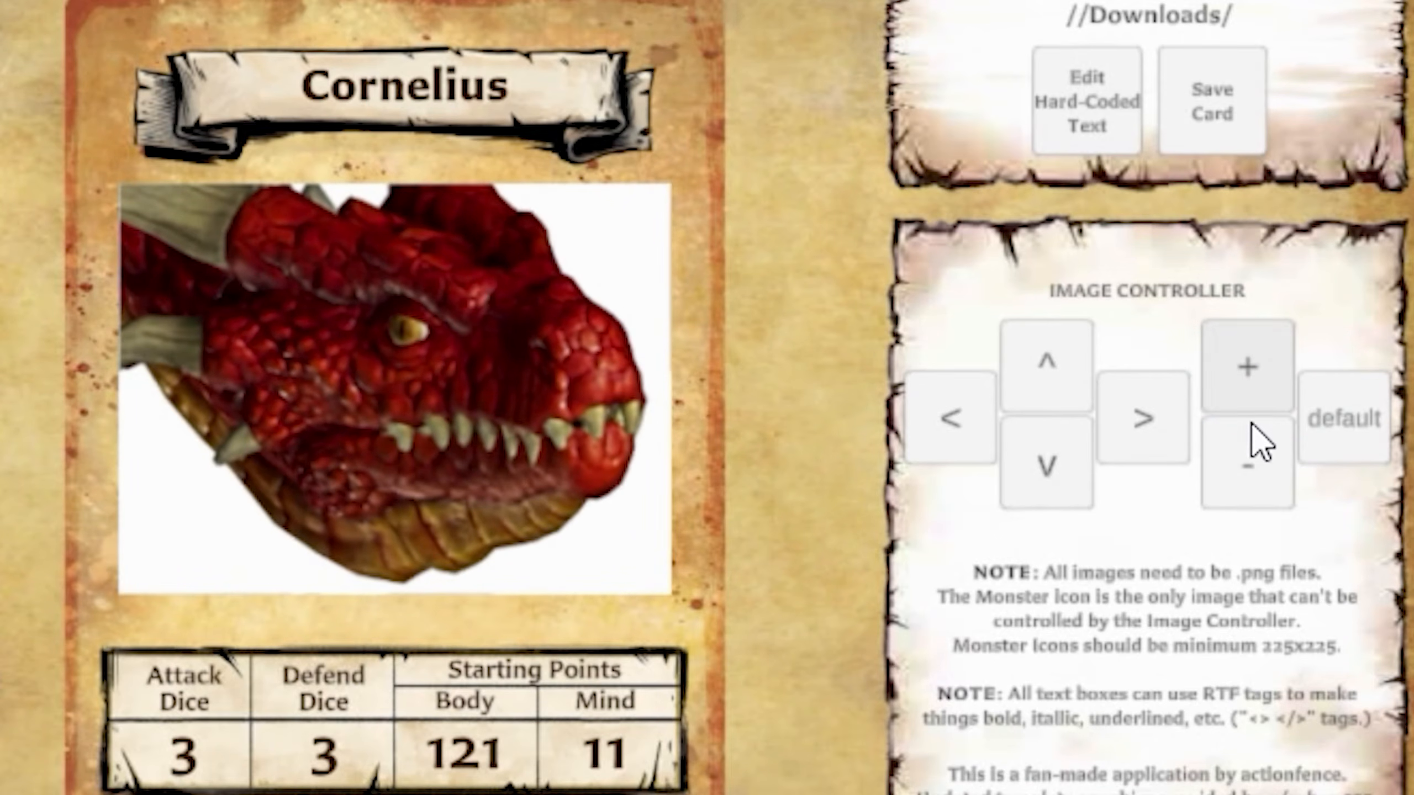
{"action": "left_click", "coordinate": [1251, 475]}
{"action": "left_click", "coordinate": [1046, 473]}
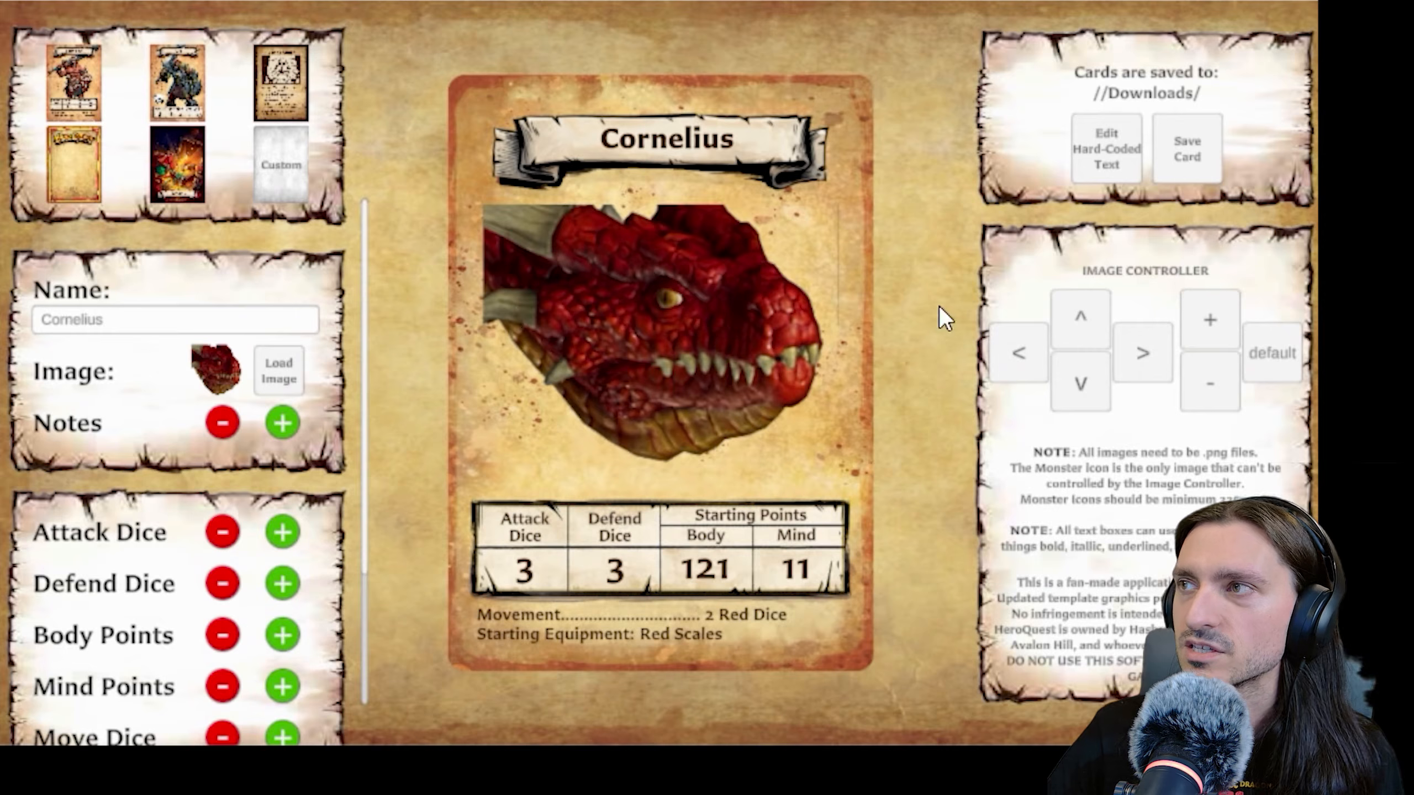
- Enlarge the dragon picture until it spans the card's full width behind the name banner, and reduce it slightly
{"action": "left_click", "coordinate": [1215, 324]}
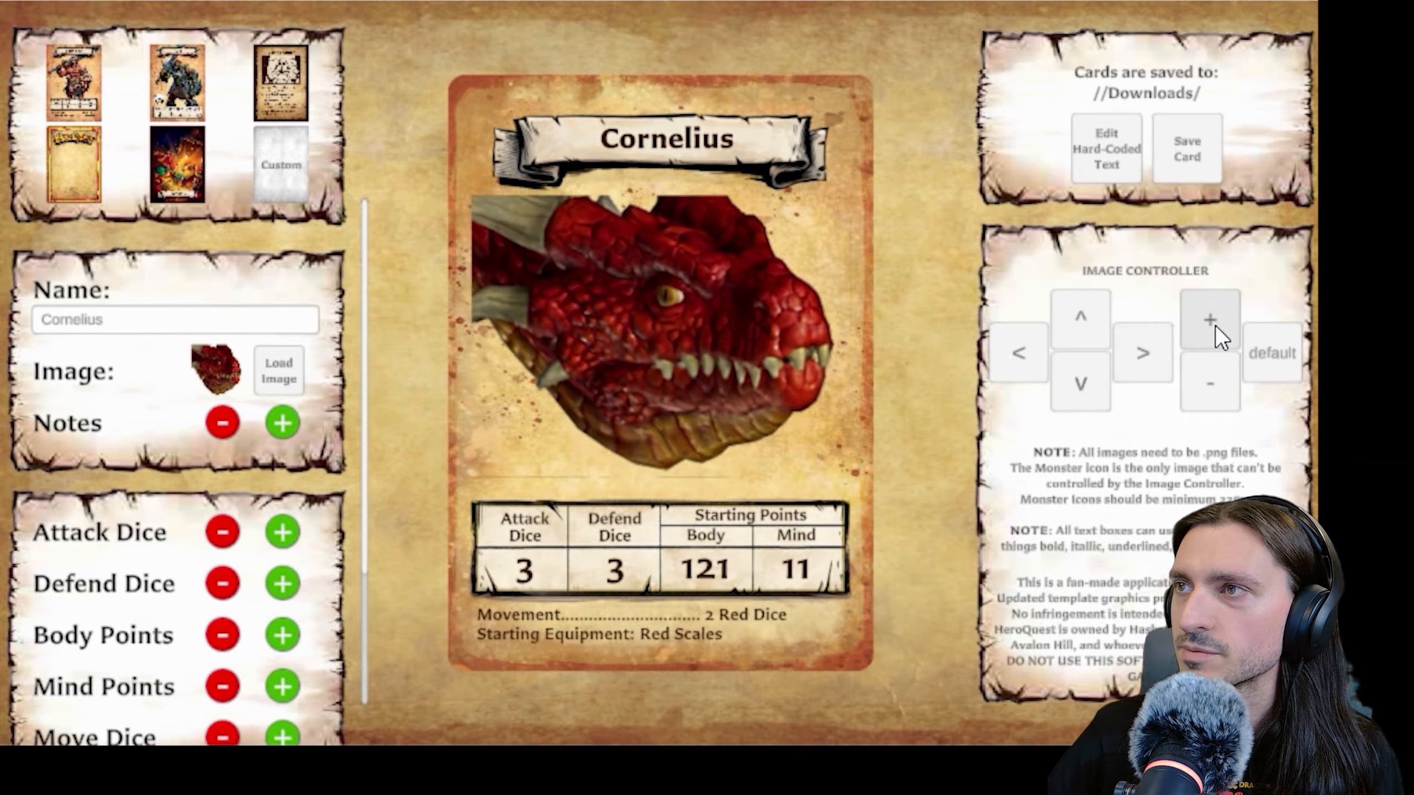
{"action": "left_click", "coordinate": [1215, 325]}
{"action": "left_click", "coordinate": [1214, 324]}
{"action": "left_click", "coordinate": [1215, 324]}
{"action": "left_click", "coordinate": [1215, 325]}
{"action": "left_click", "coordinate": [1215, 325]}
{"action": "left_click", "coordinate": [1214, 325]}
{"action": "left_click", "coordinate": [1215, 325]}
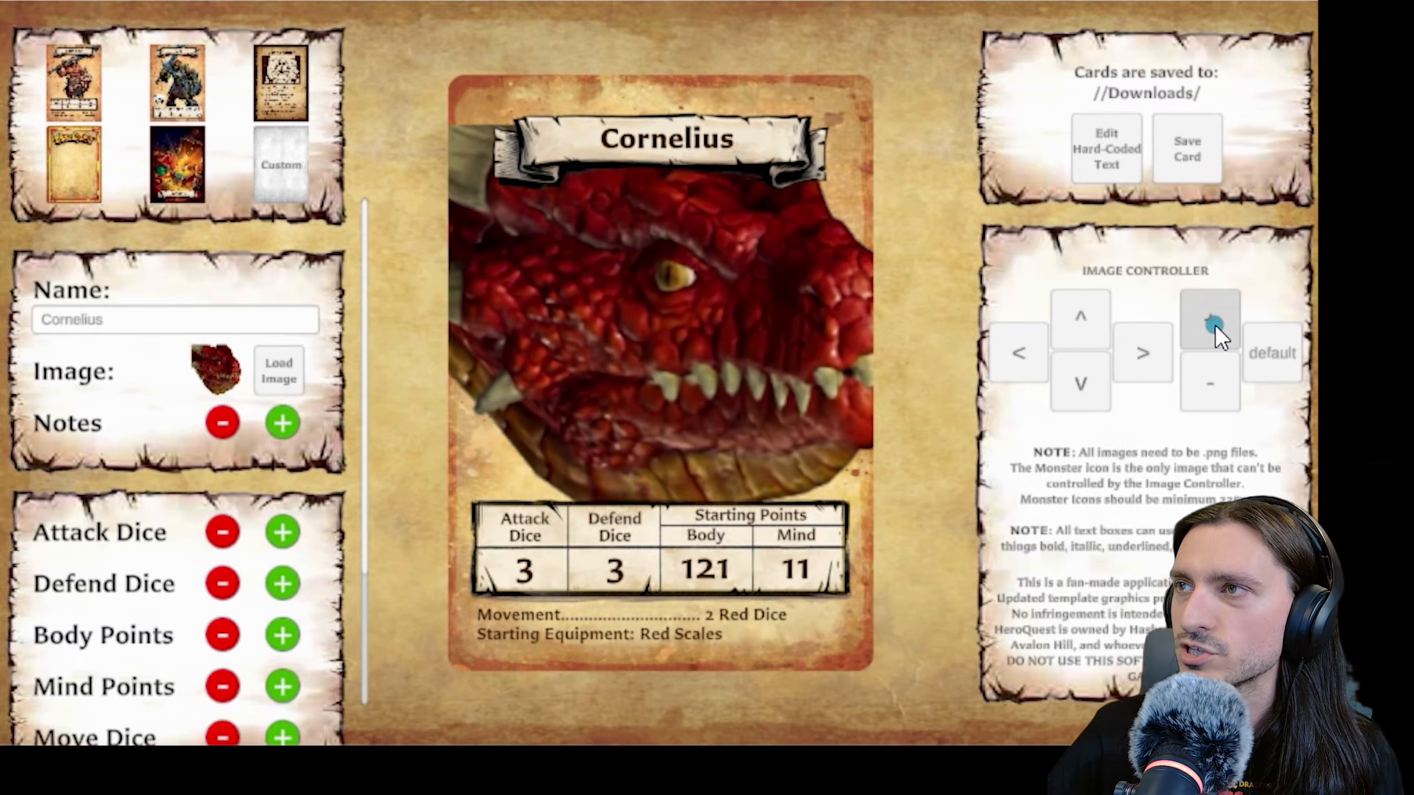
{"action": "left_click", "coordinate": [1214, 324]}
{"action": "left_click", "coordinate": [1215, 325]}
{"action": "left_click", "coordinate": [1215, 325]}
{"action": "left_click", "coordinate": [1215, 325]}
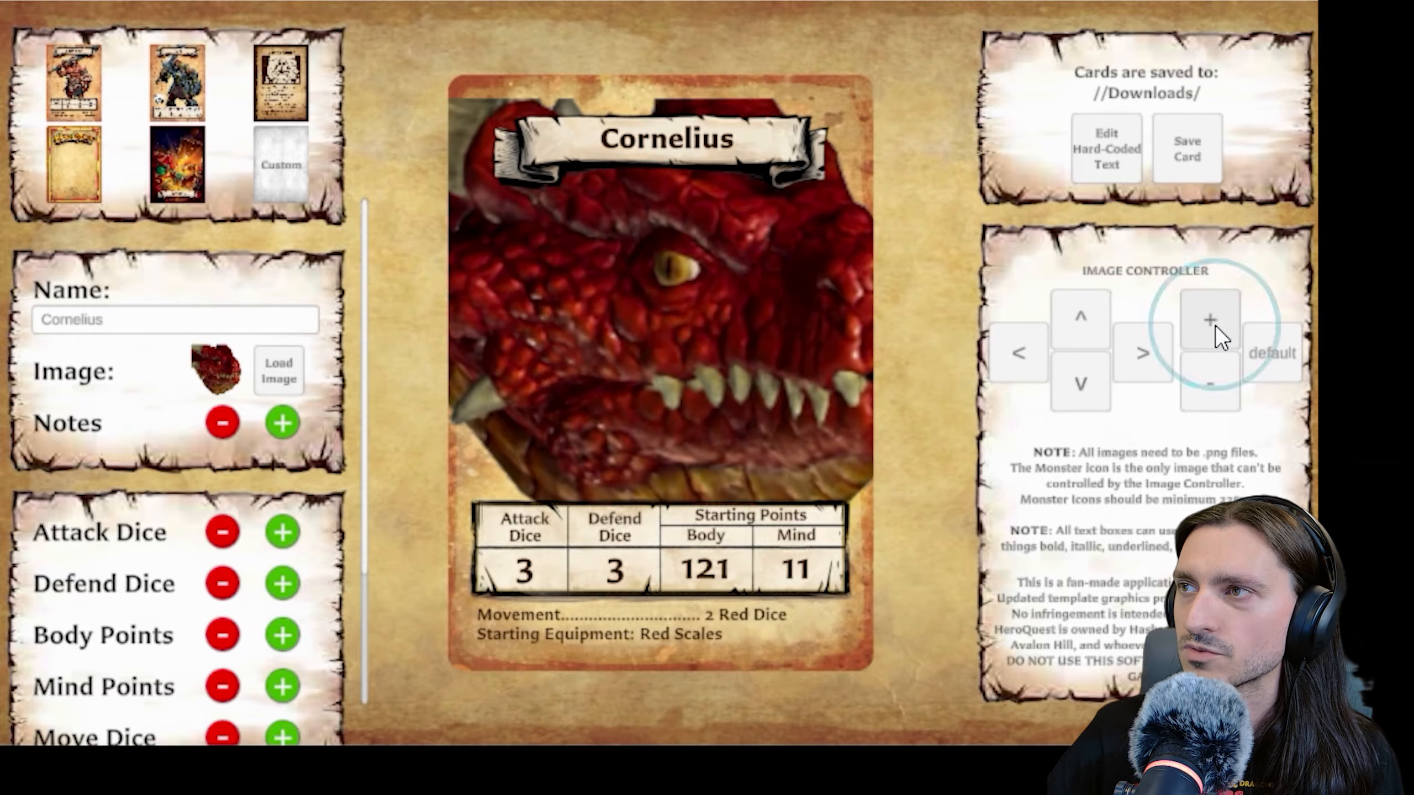
{"action": "left_click", "coordinate": [1206, 383]}
- Shift the enlarged dragon picture left until the whole snout fits inside the card's right edge
{"action": "left_click", "coordinate": [1023, 347]}
{"action": "left_click", "coordinate": [1024, 346]}
{"action": "left_click", "coordinate": [1025, 345]}
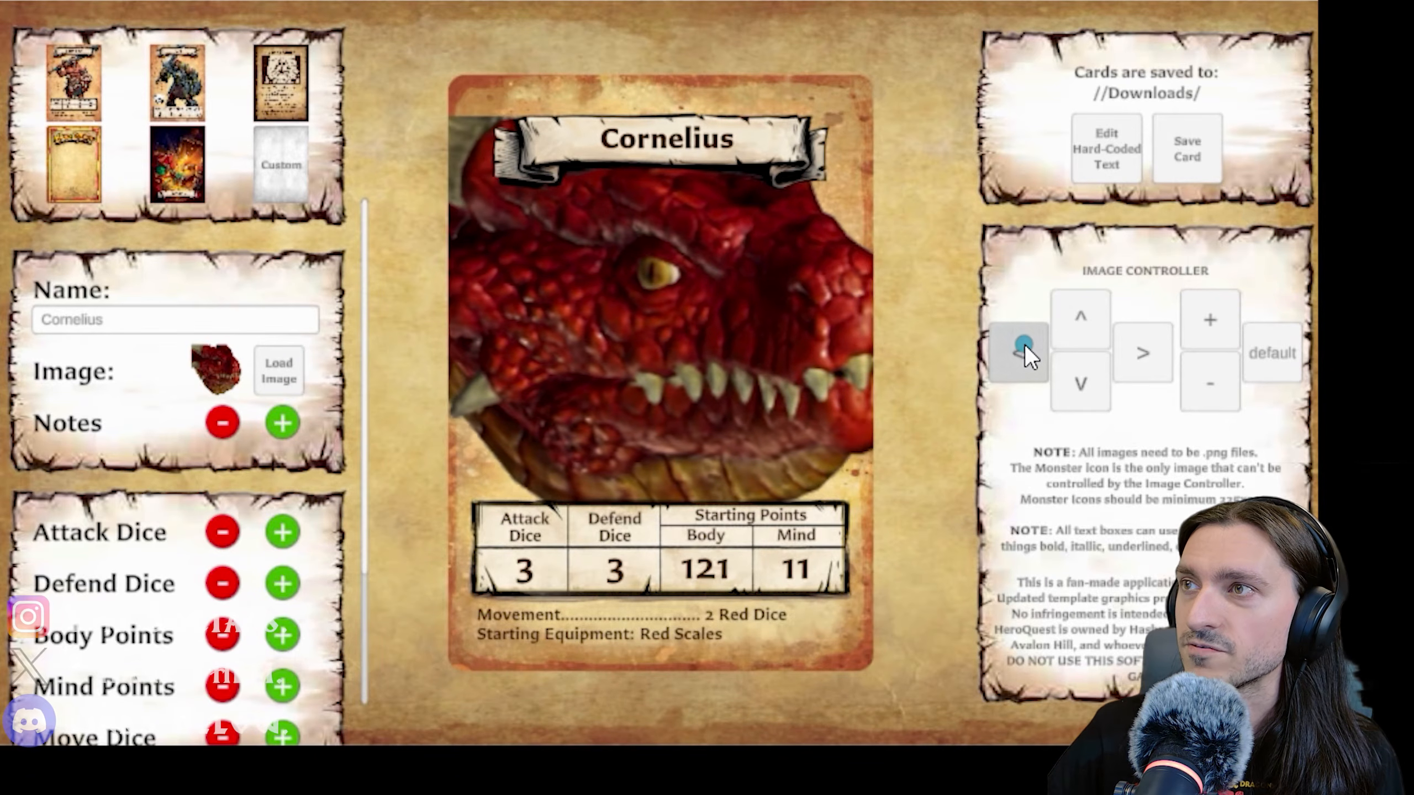
{"action": "left_click", "coordinate": [1026, 344]}
{"action": "left_click", "coordinate": [1027, 345]}
{"action": "left_click", "coordinate": [1027, 345]}
{"action": "left_click", "coordinate": [1027, 345]}
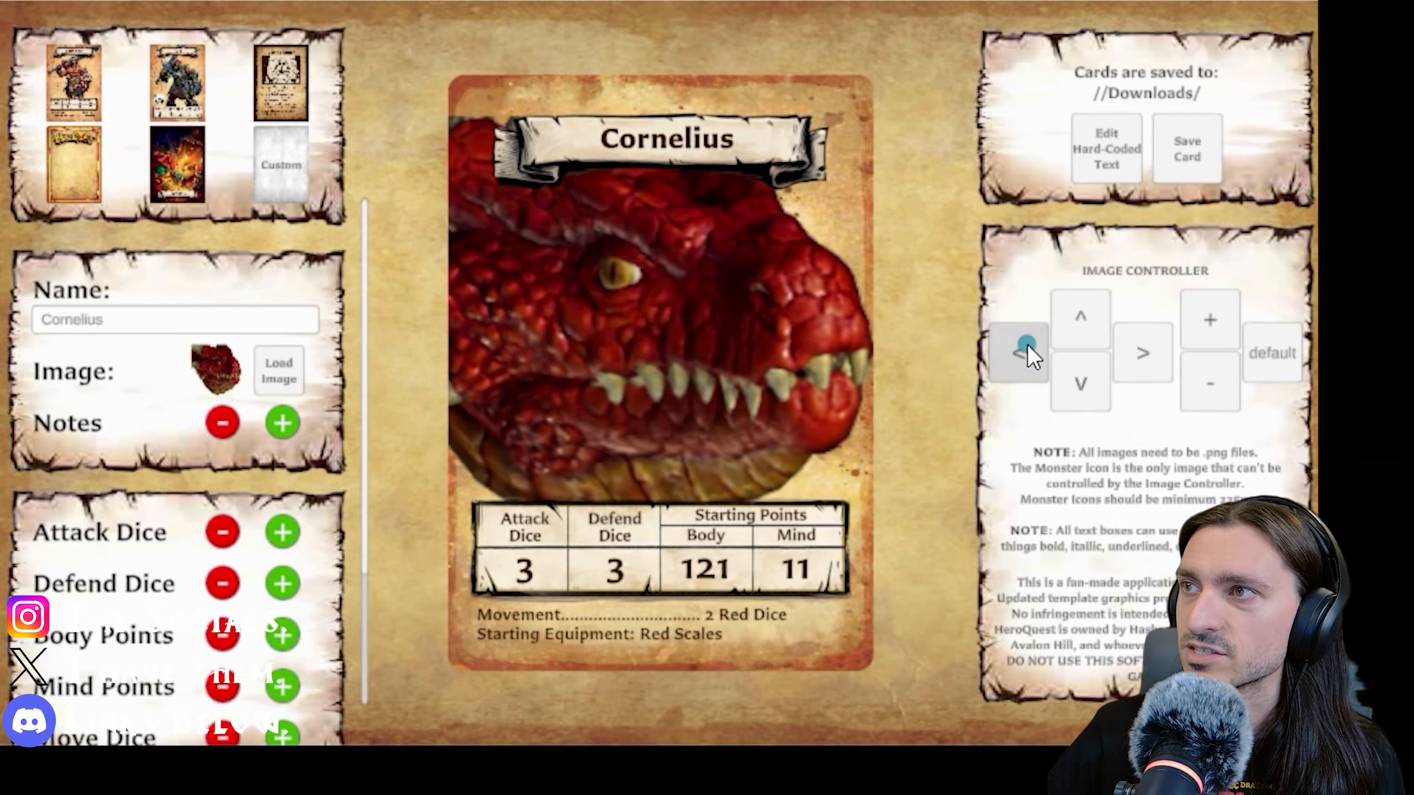
- Nudge the dragon picture slightly left and raise it behind the name banner until its head reaches the card's top edge
{"action": "left_click", "coordinate": [1027, 345]}
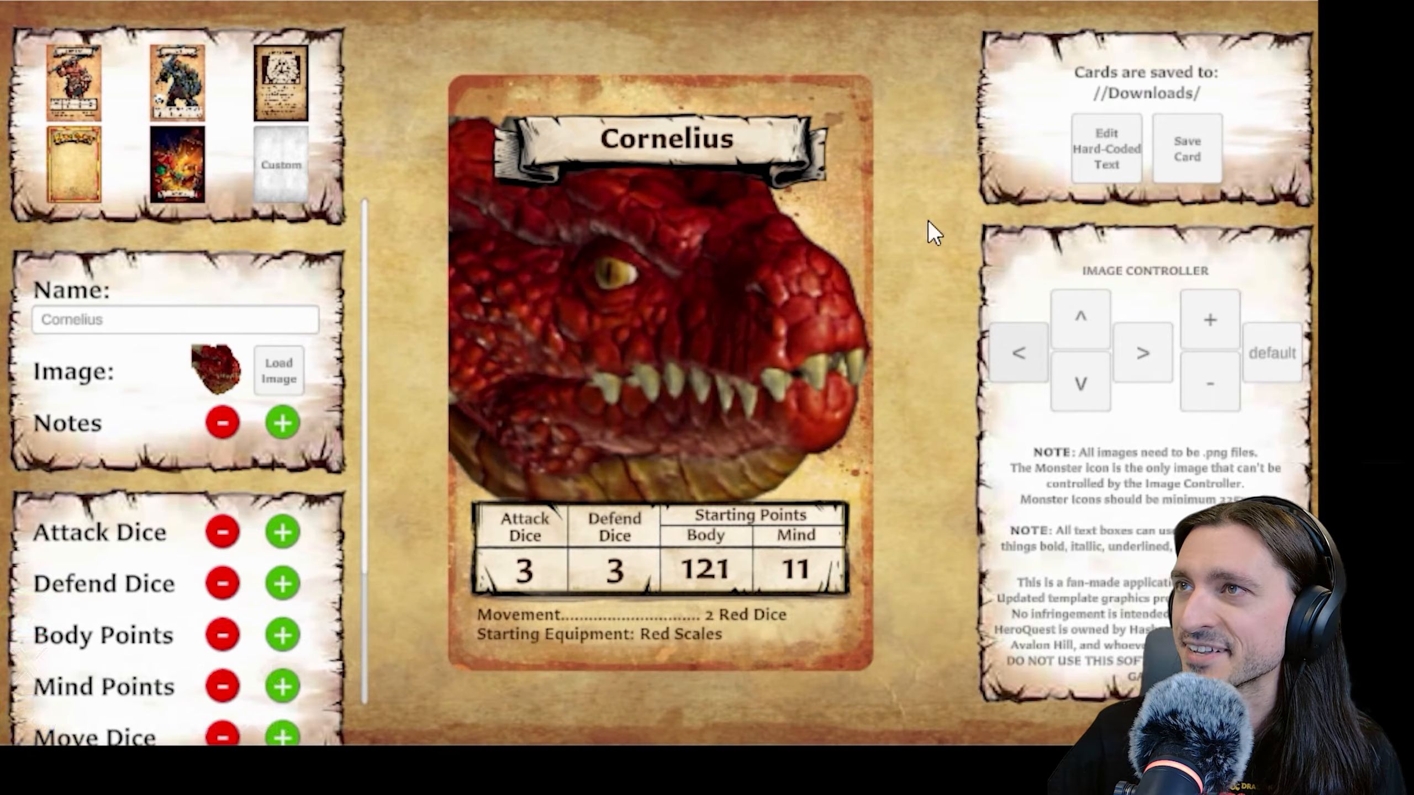
{"action": "left_click", "coordinate": [1072, 319]}
{"action": "left_click", "coordinate": [1072, 319]}
{"action": "left_click", "coordinate": [1072, 320]}
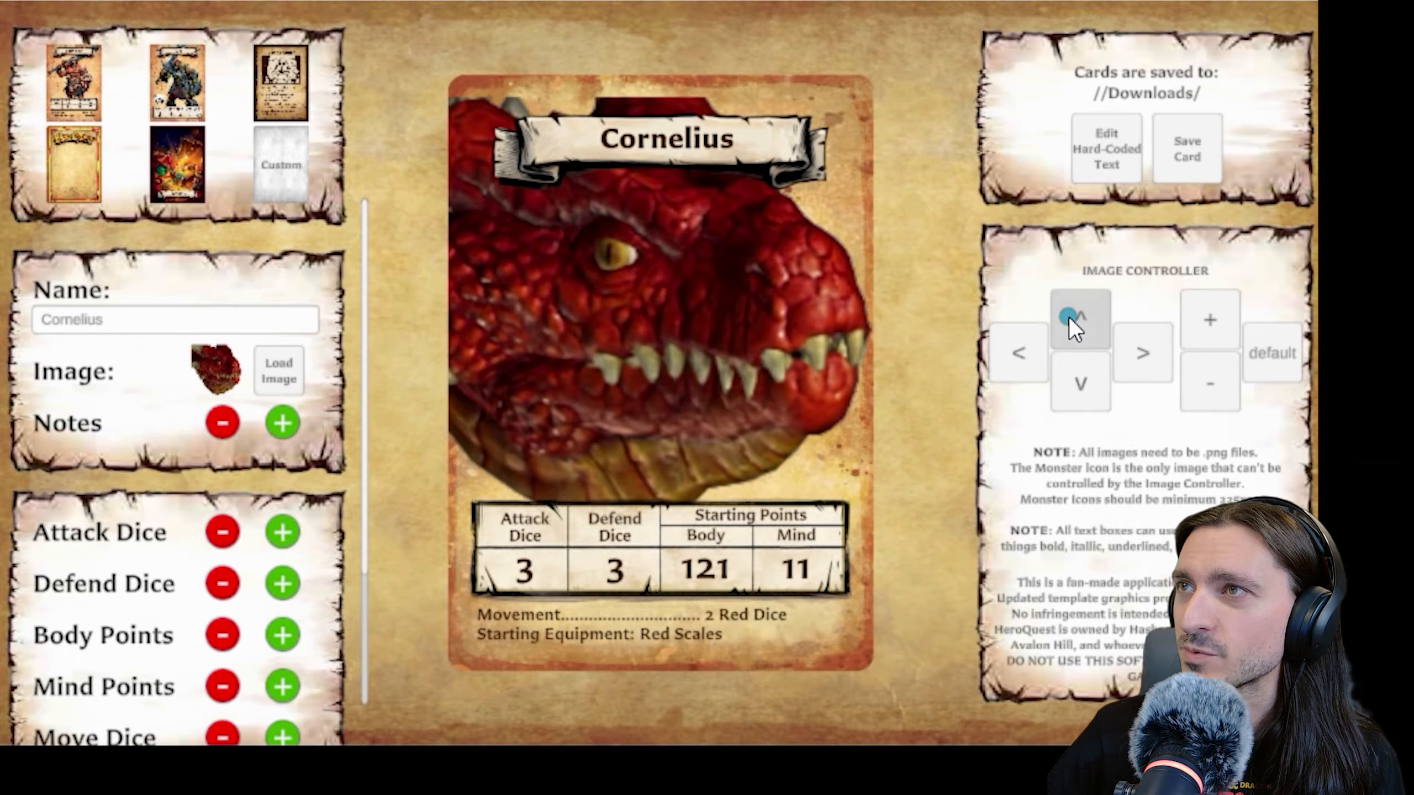
{"action": "left_click", "coordinate": [1072, 320]}
{"action": "left_click", "coordinate": [1072, 320]}
{"action": "left_click", "coordinate": [1072, 320]}
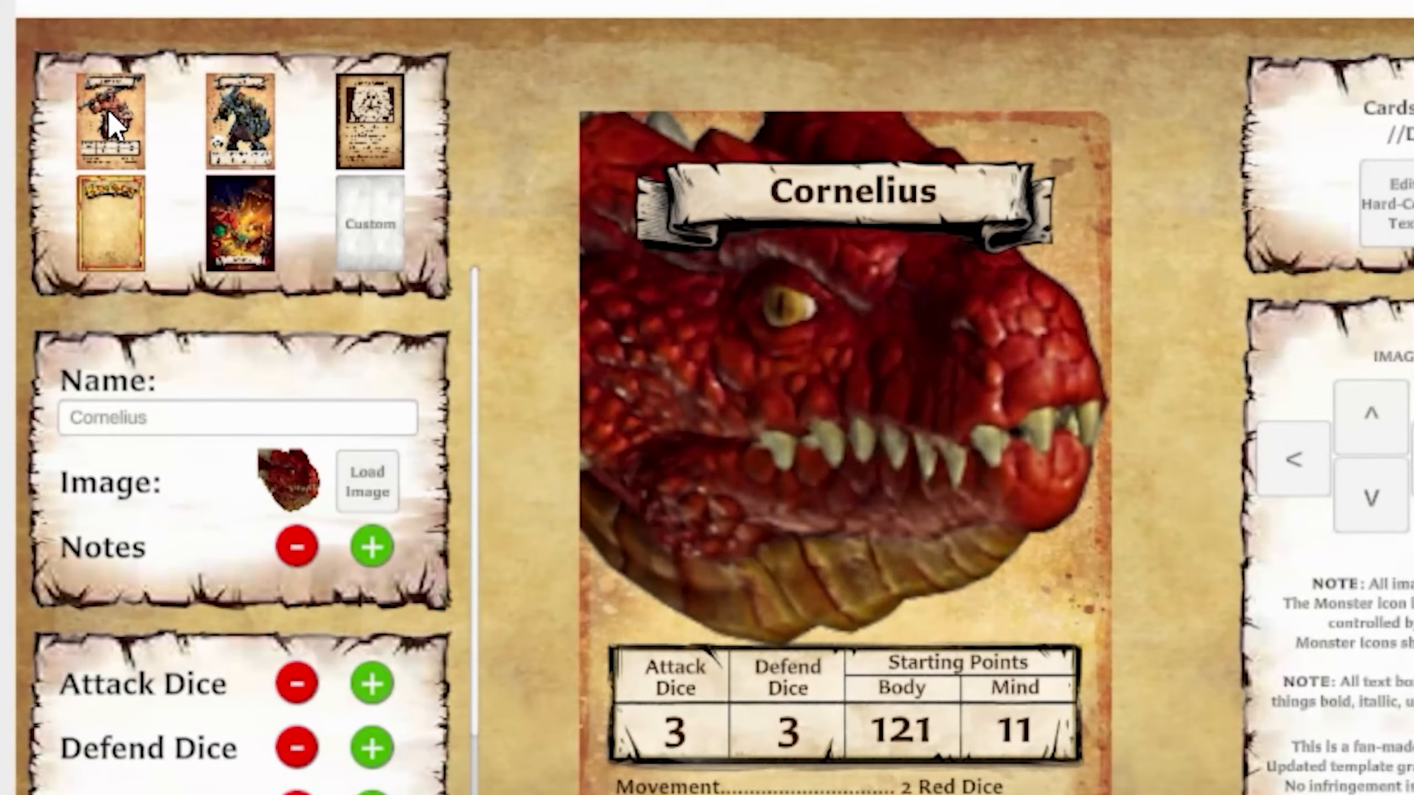
- Examine the monster card and the framed-picture card templates and their fields, comparing them with the hero card
{"action": "left_click", "coordinate": [231, 137]}
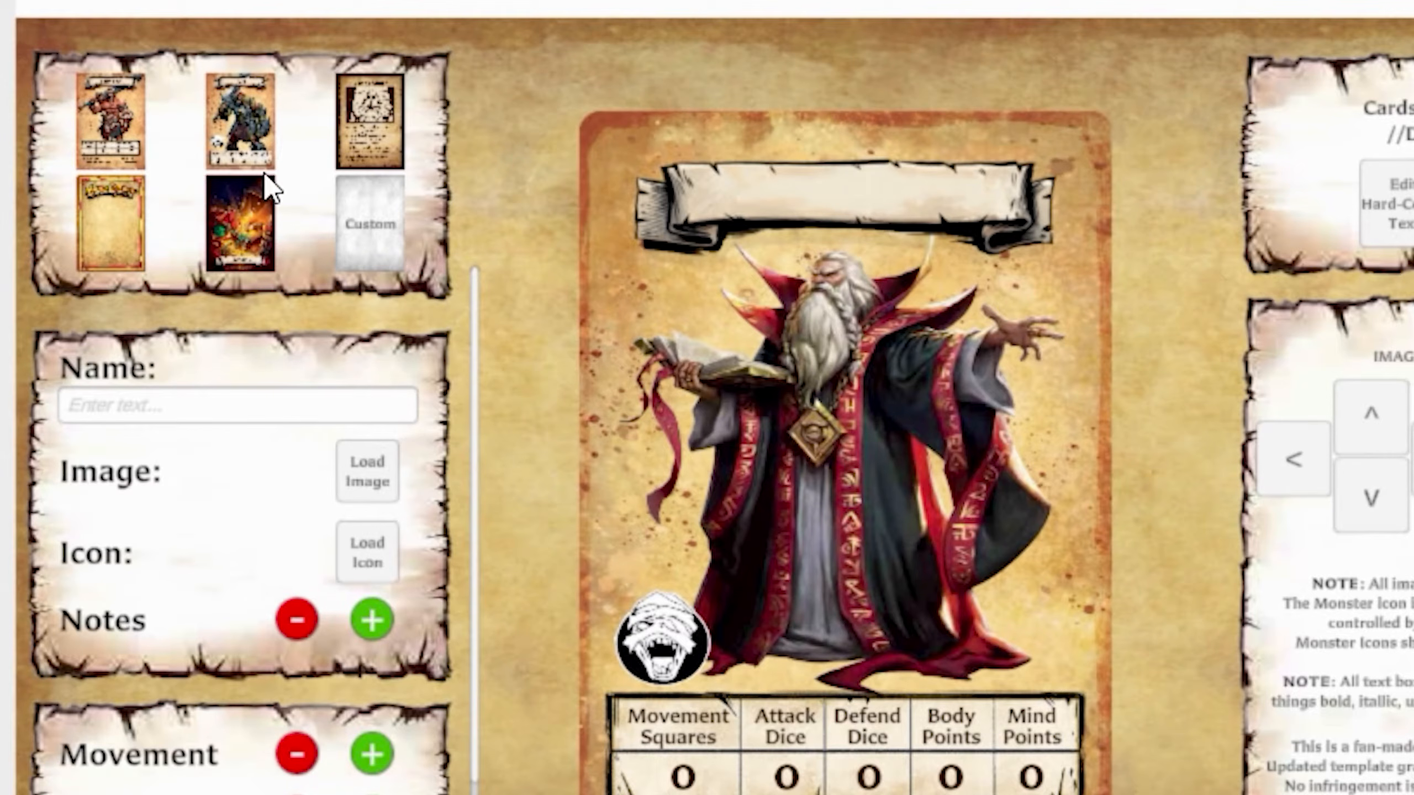
{"action": "left_click", "coordinate": [385, 120]}
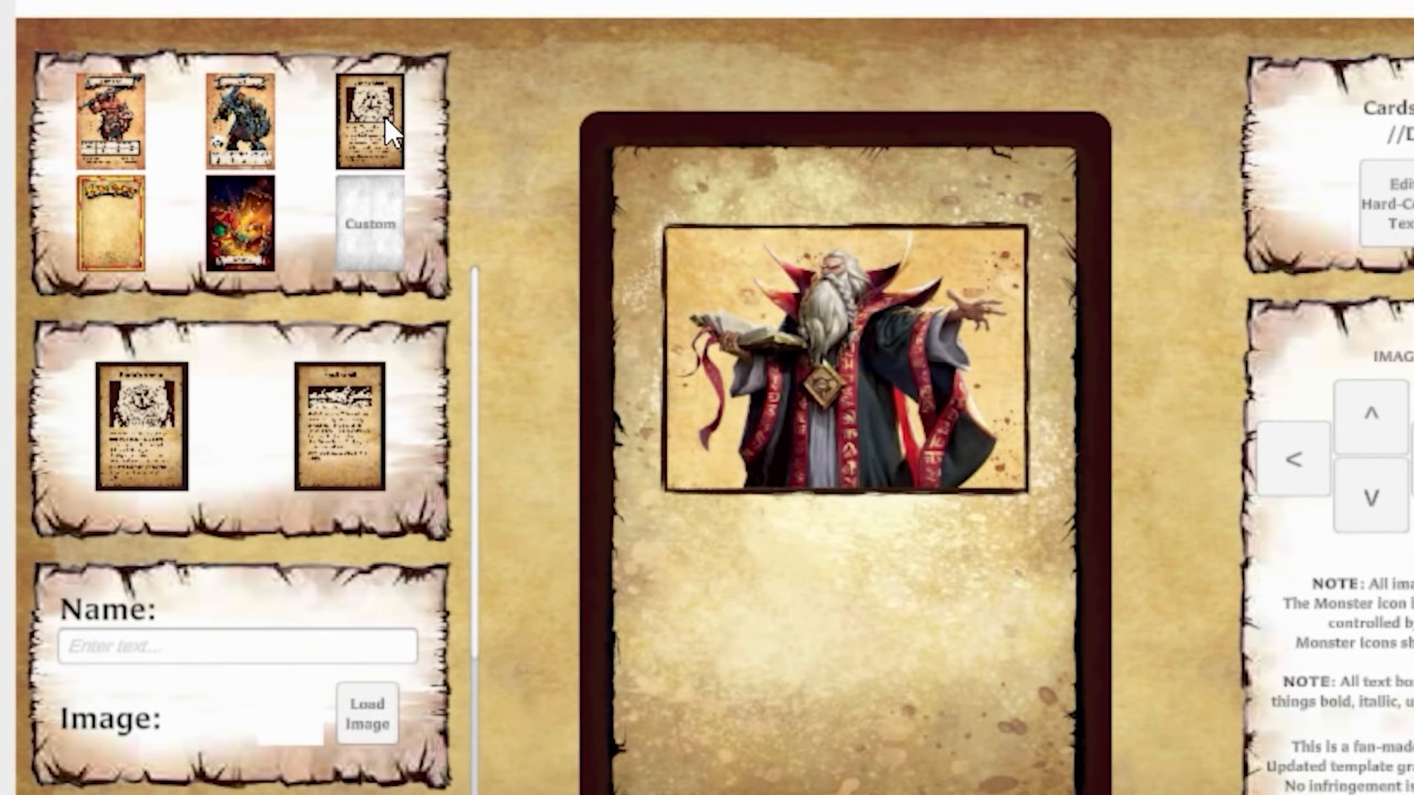
{"action": "left_click", "coordinate": [109, 94]}
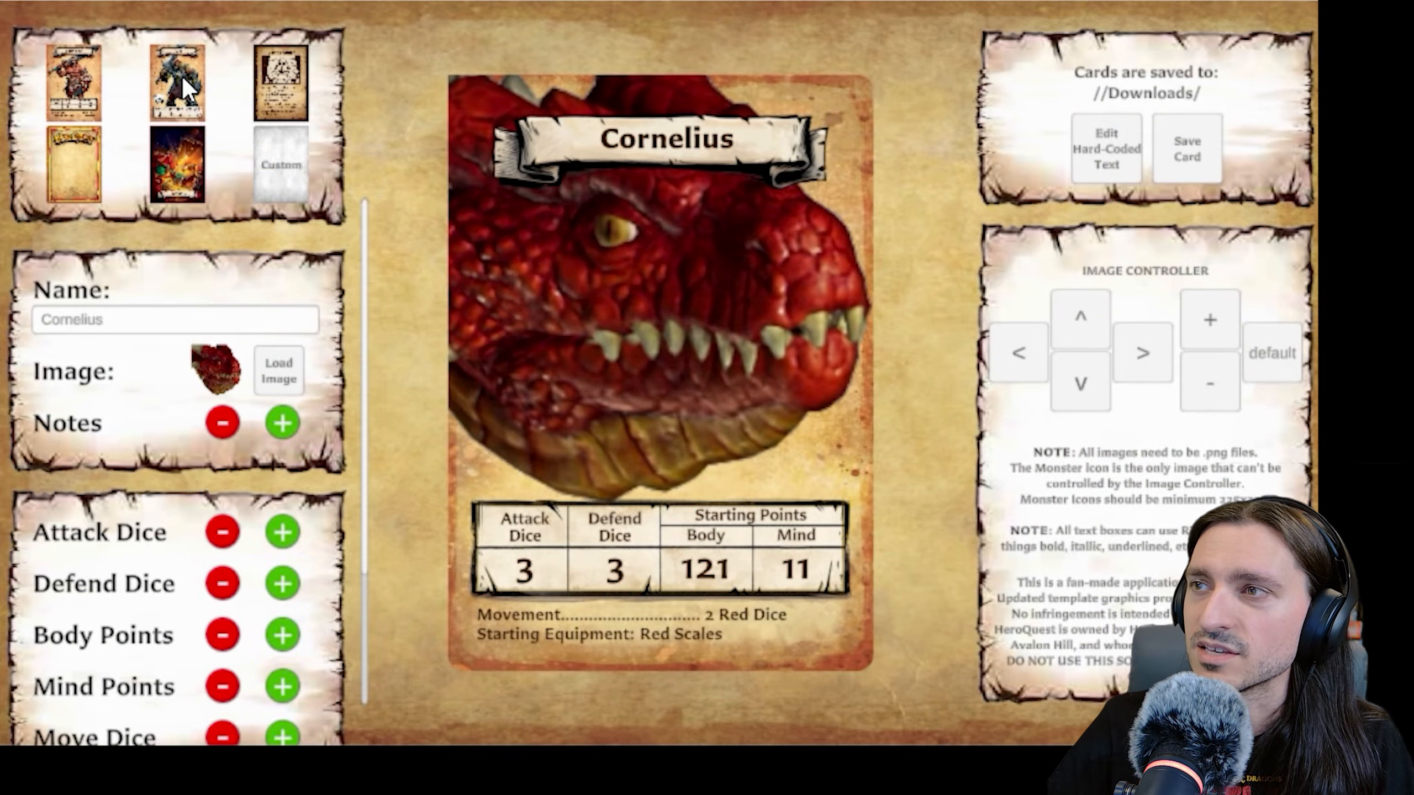
{"action": "left_click", "coordinate": [182, 78]}
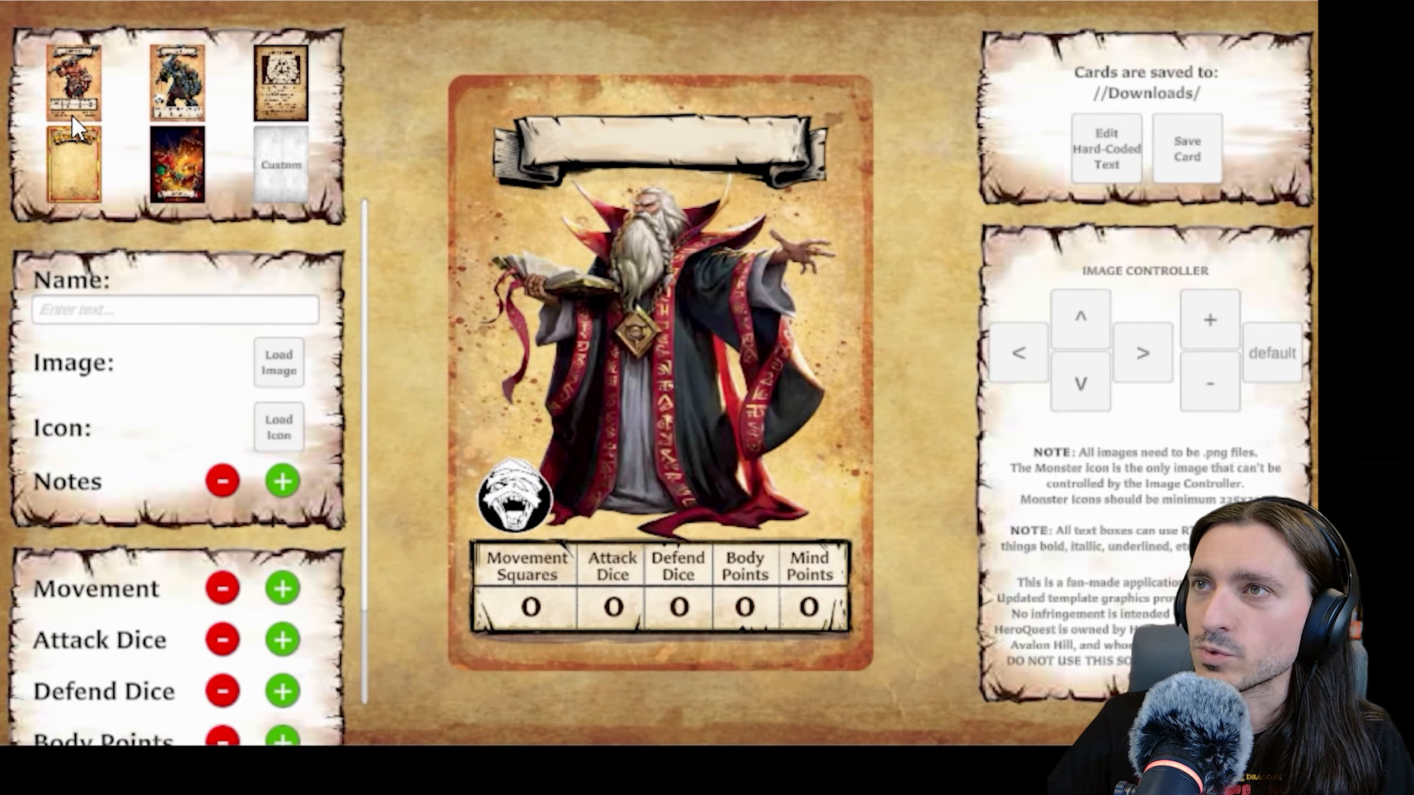
{"action": "left_click", "coordinate": [277, 71]}
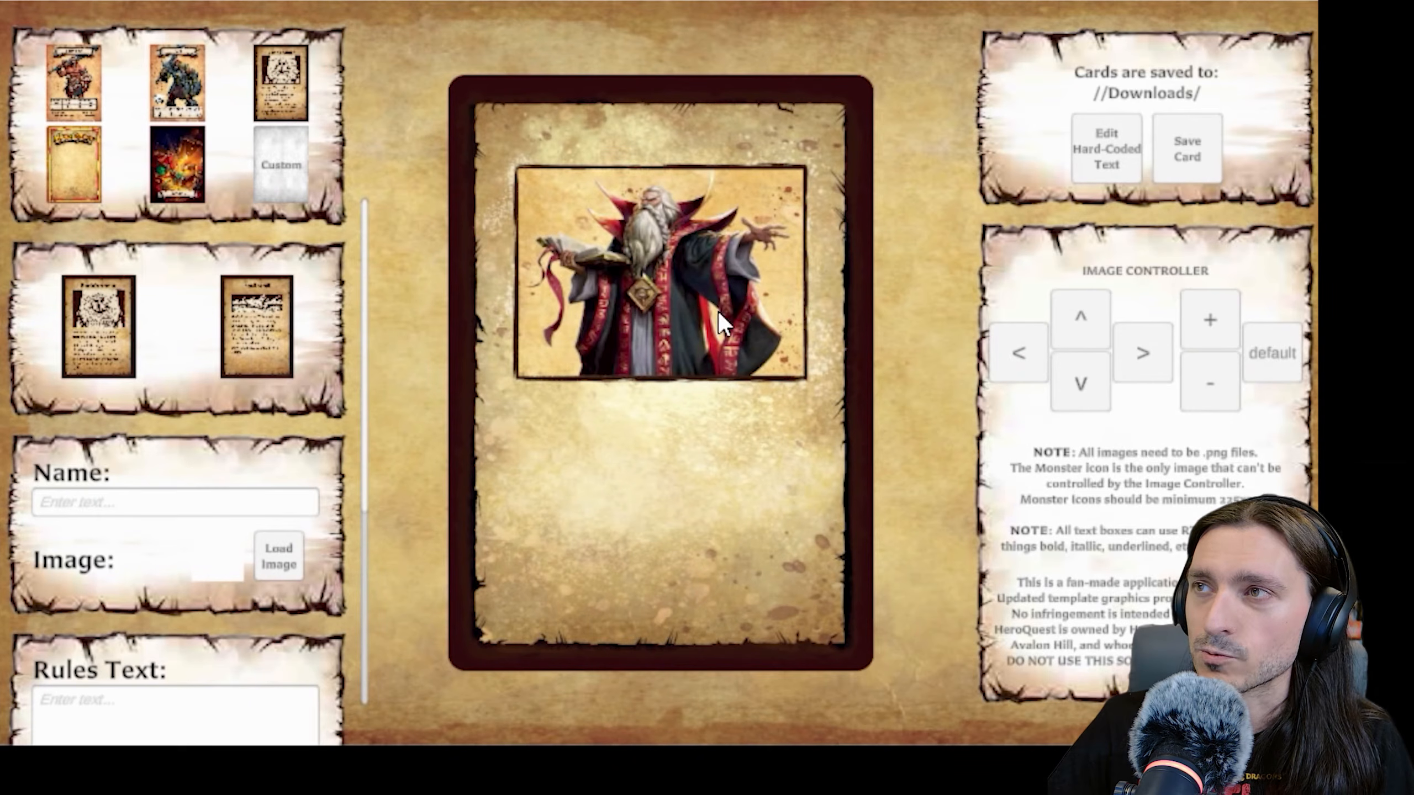
{"action": "scroll", "coordinate": [212, 508], "scroll_direction": "down", "scroll_amount": 1}
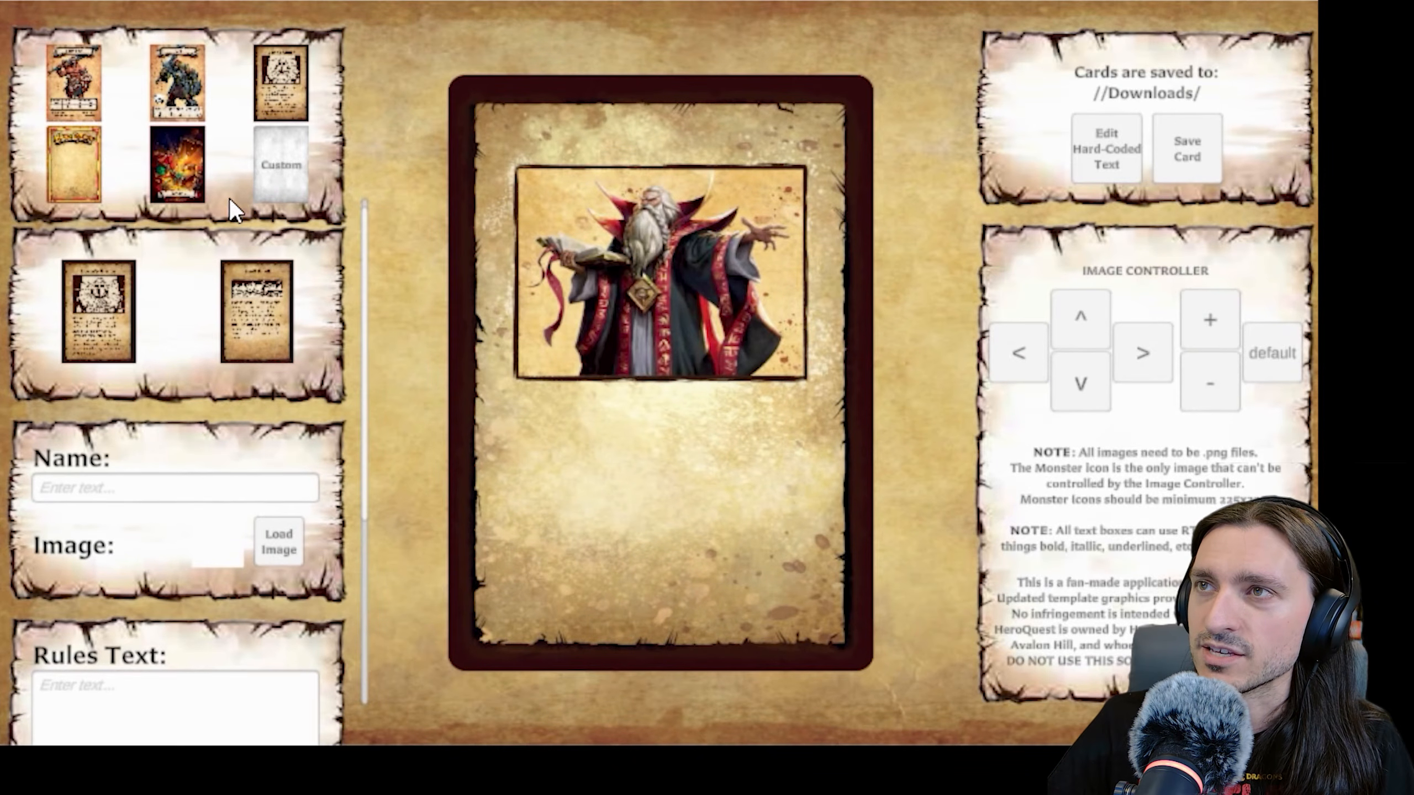
{"action": "left_click", "coordinate": [163, 91]}
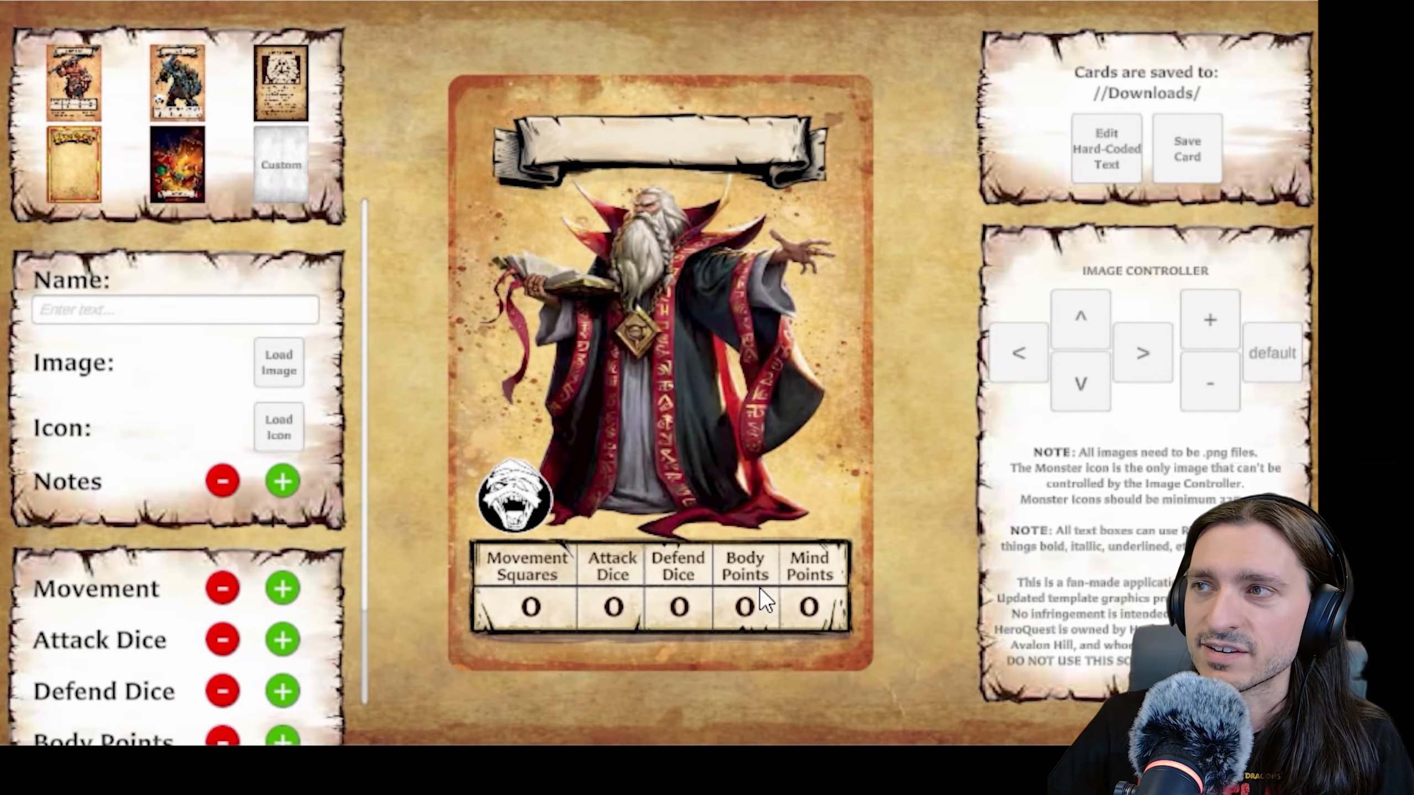
{"action": "left_click", "coordinate": [77, 80]}
{"action": "left_click", "coordinate": [178, 93]}
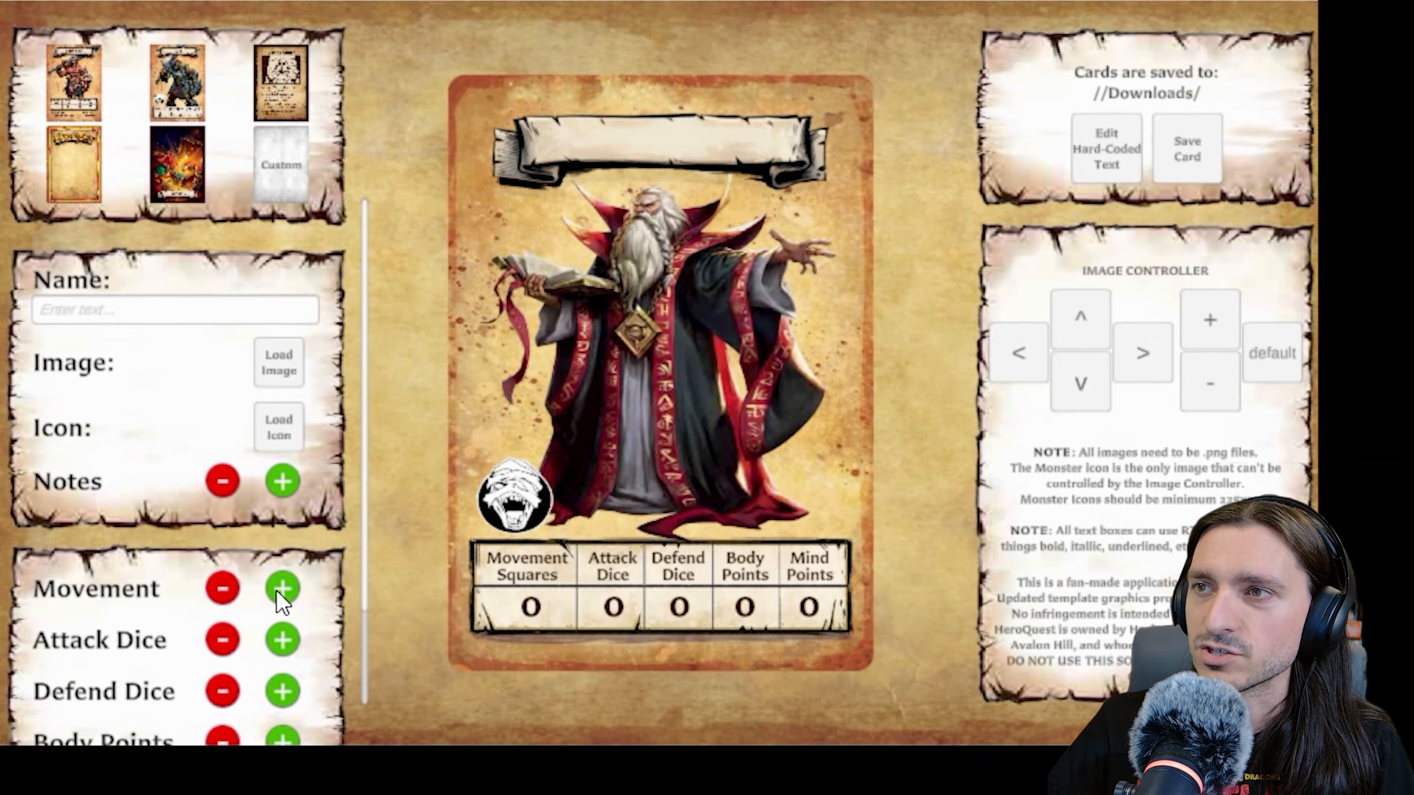
{"action": "scroll", "coordinate": [239, 608], "scroll_direction": "down", "scroll_amount": 2}
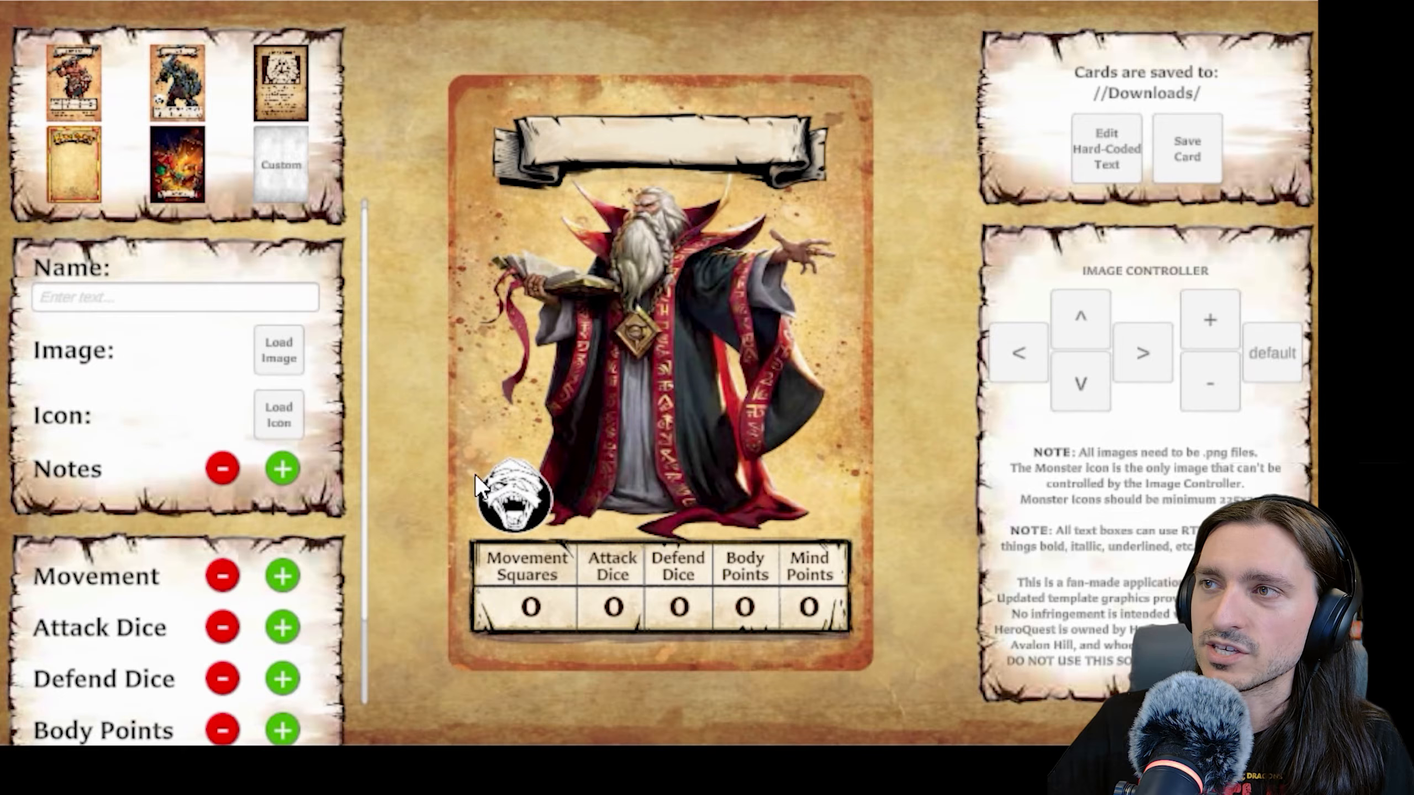
- Name the framed-picture card "Fly, You Fools!" and give it rules text about Mentor pretending to be Gandalf, correcting "intoa" to "into a"
{"action": "left_click", "coordinate": [278, 98]}
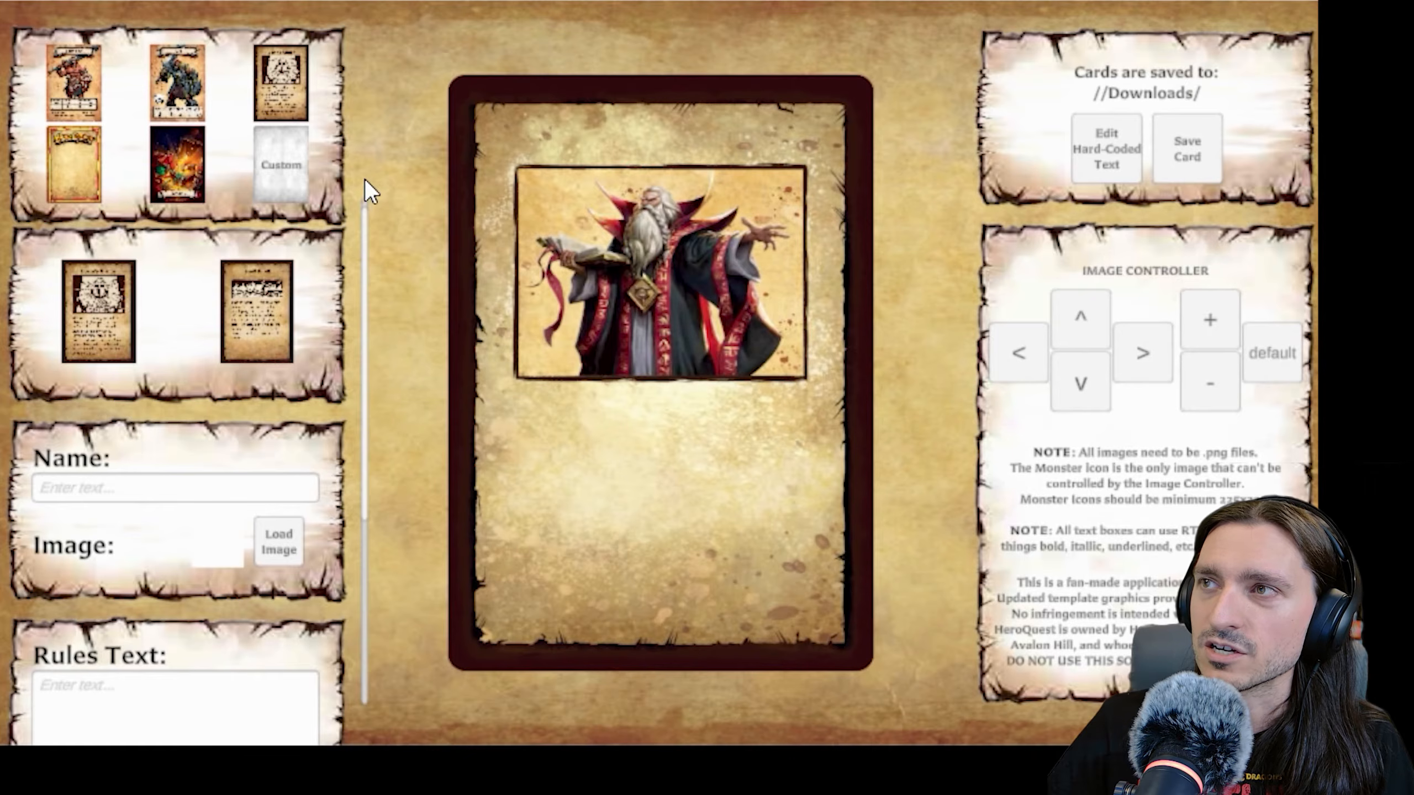
{"action": "left_click", "coordinate": [197, 151]}
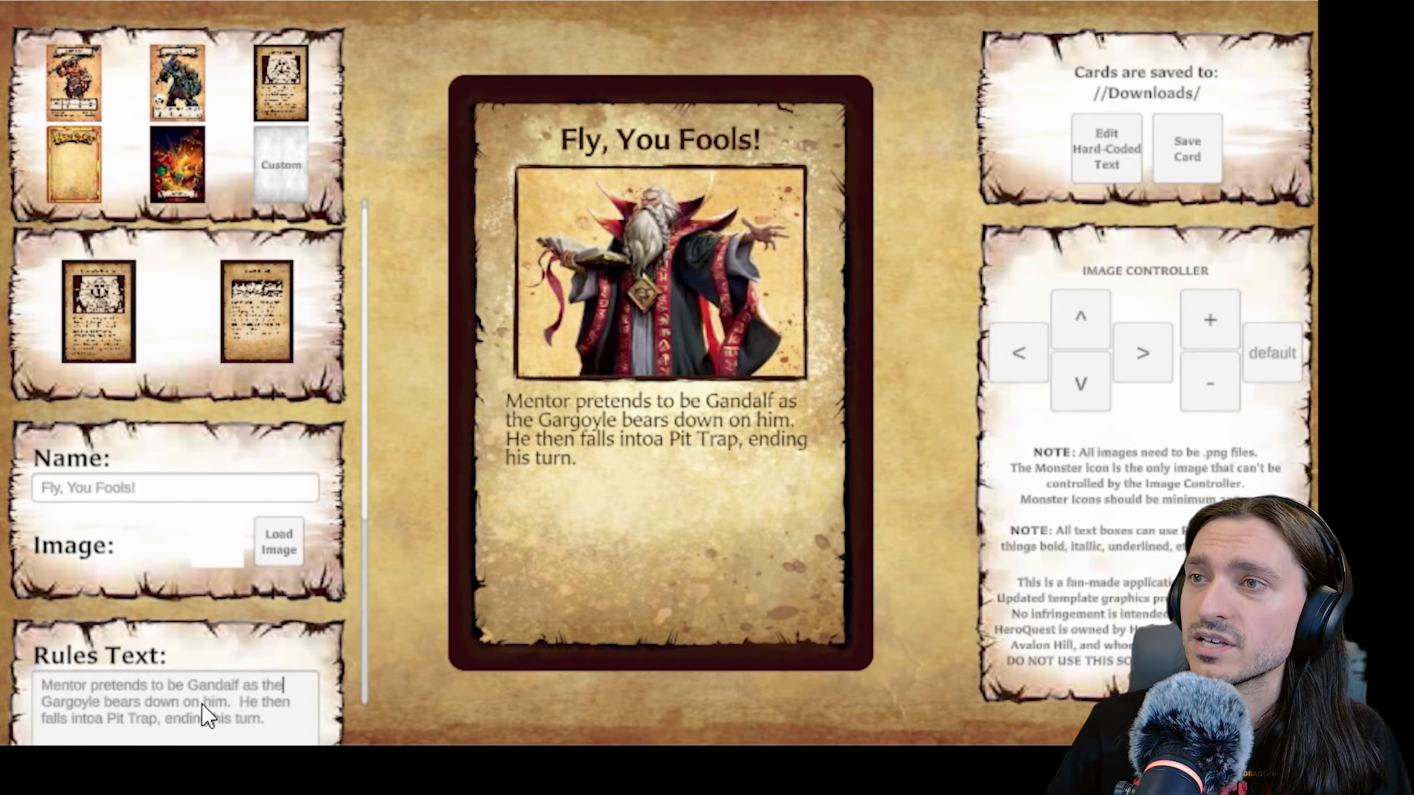
{"action": "left_click", "coordinate": [94, 721]}
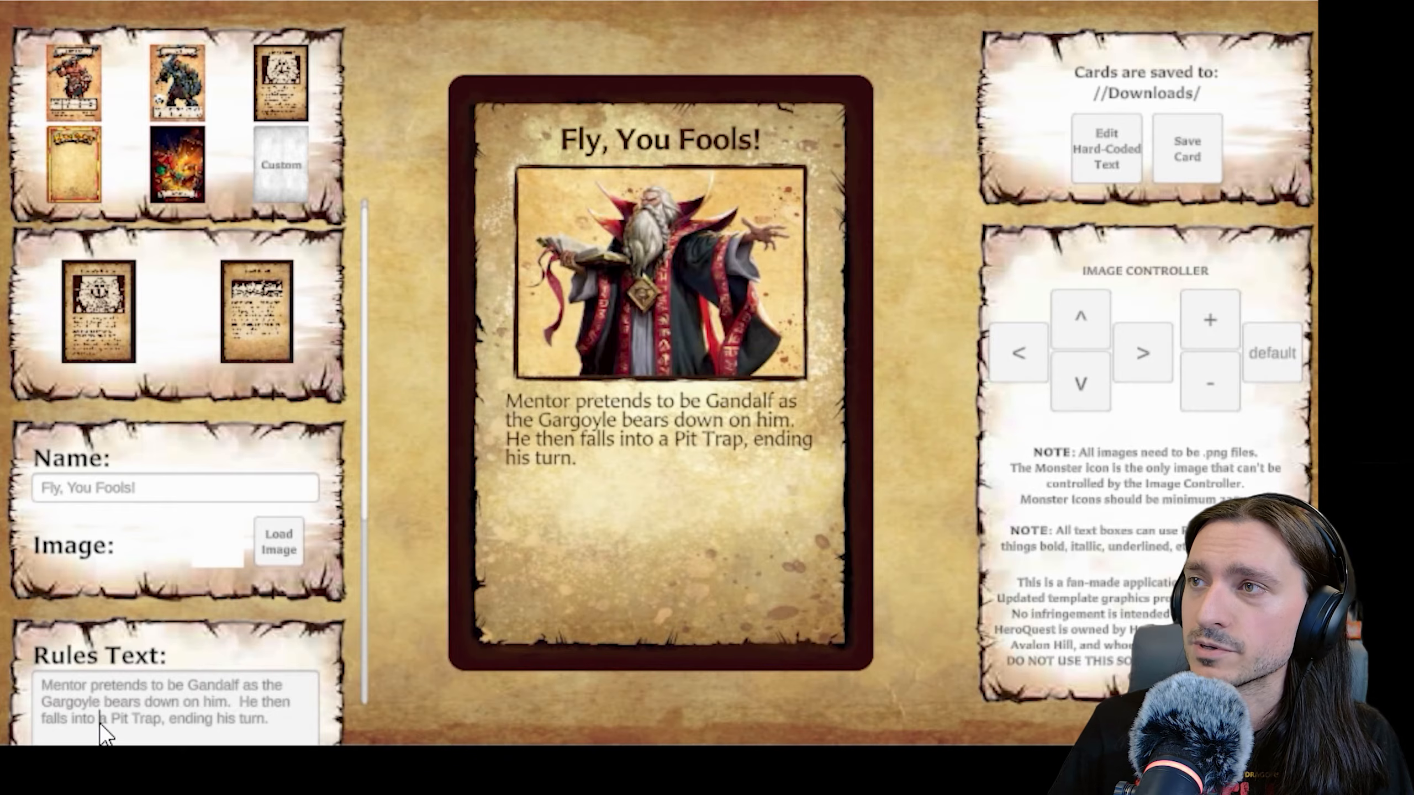
- Enlarge the wizard picture in its frame, lower it, and reset it to its default size and position
{"action": "left_click", "coordinate": [1210, 320]}
{"action": "left_click", "coordinate": [1210, 320]}
{"action": "left_click", "coordinate": [1080, 383]}
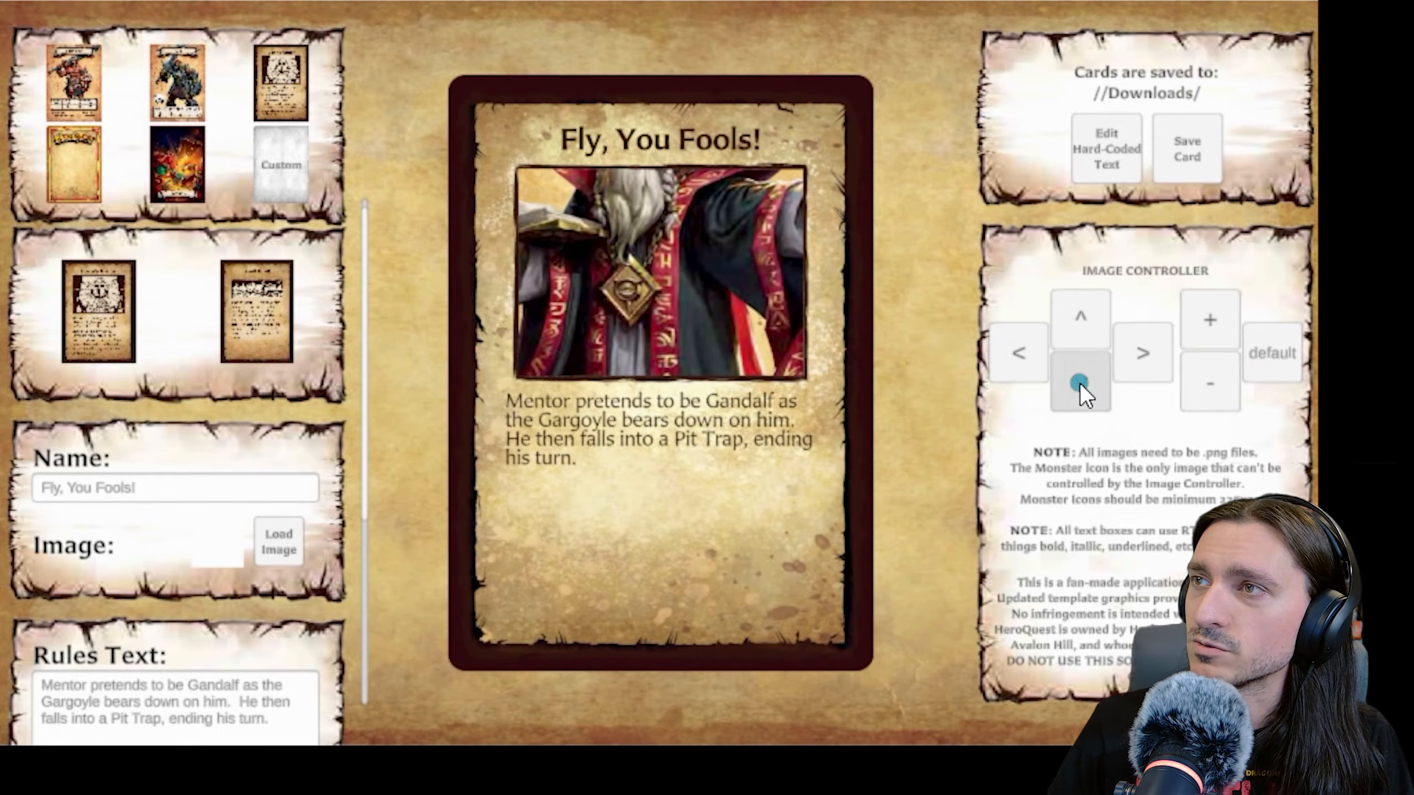
{"action": "left_click", "coordinate": [1080, 383]}
{"action": "left_click", "coordinate": [1080, 383]}
{"action": "left_click", "coordinate": [1080, 382]}
{"action": "left_click", "coordinate": [1250, 333]}
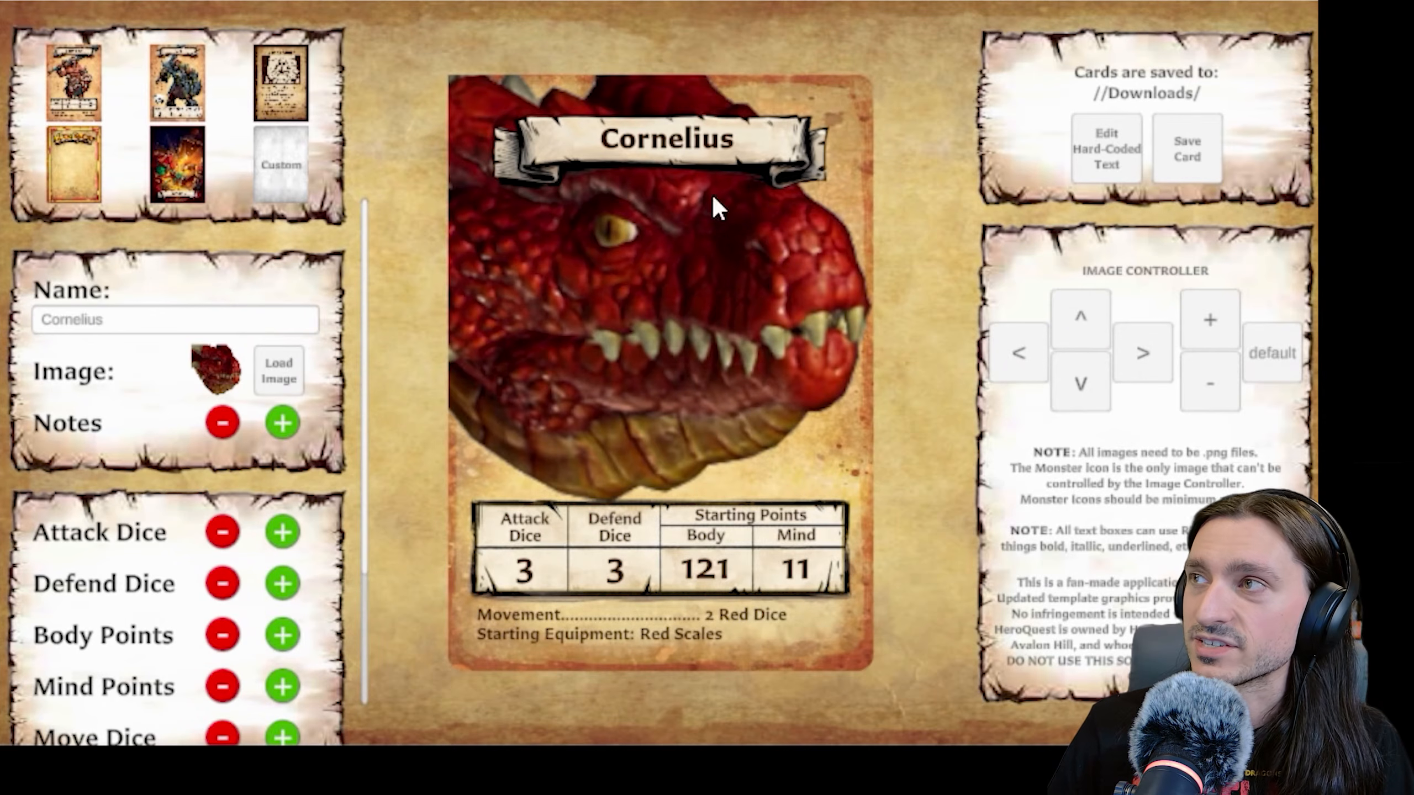
- Save the dragon hero card, and make its name bold italic by putting the tags <b><i> in front of "Cornelius"
{"action": "left_click", "coordinate": [1188, 146]}
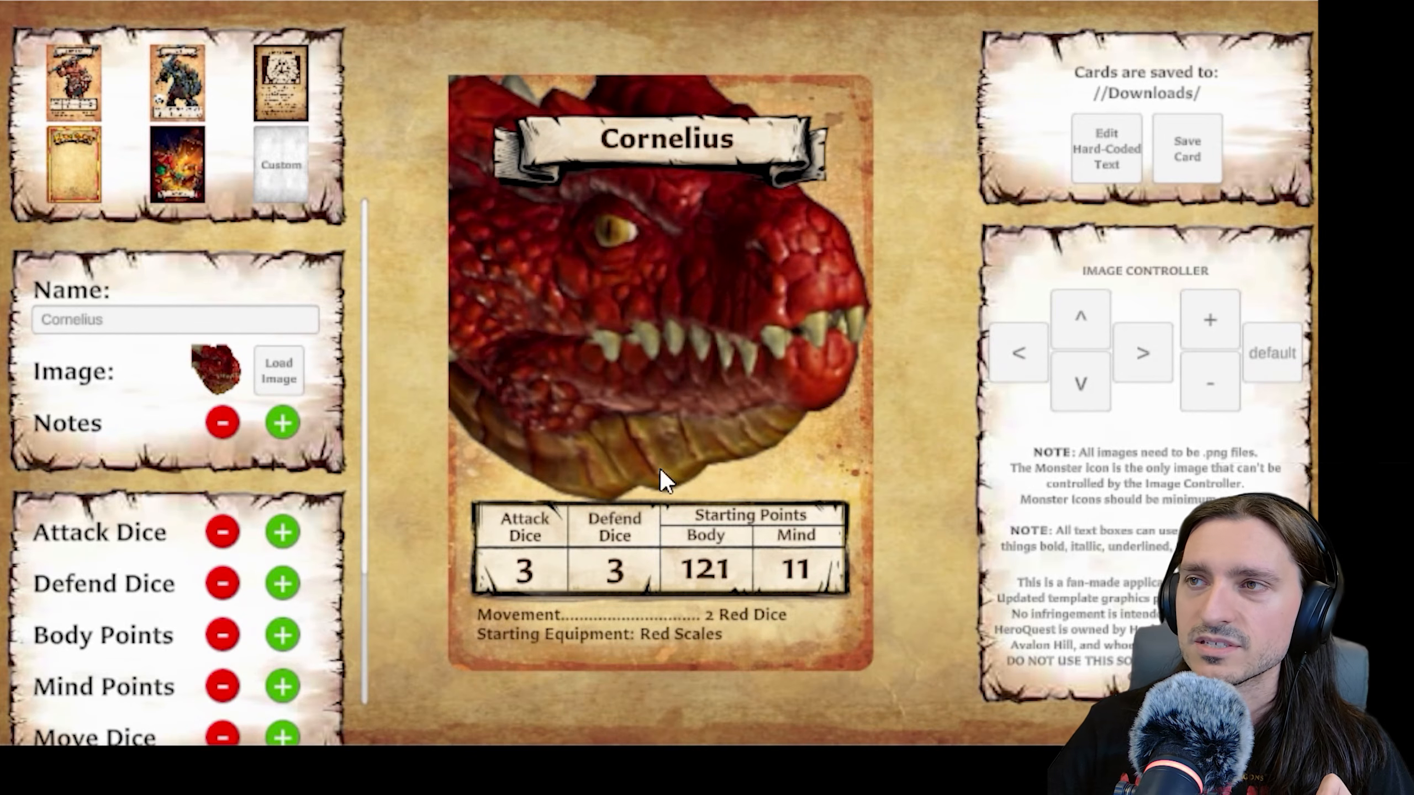
{"action": "left_click_drag", "start_coordinate": [141, 317], "coordinate": [1, 333]}
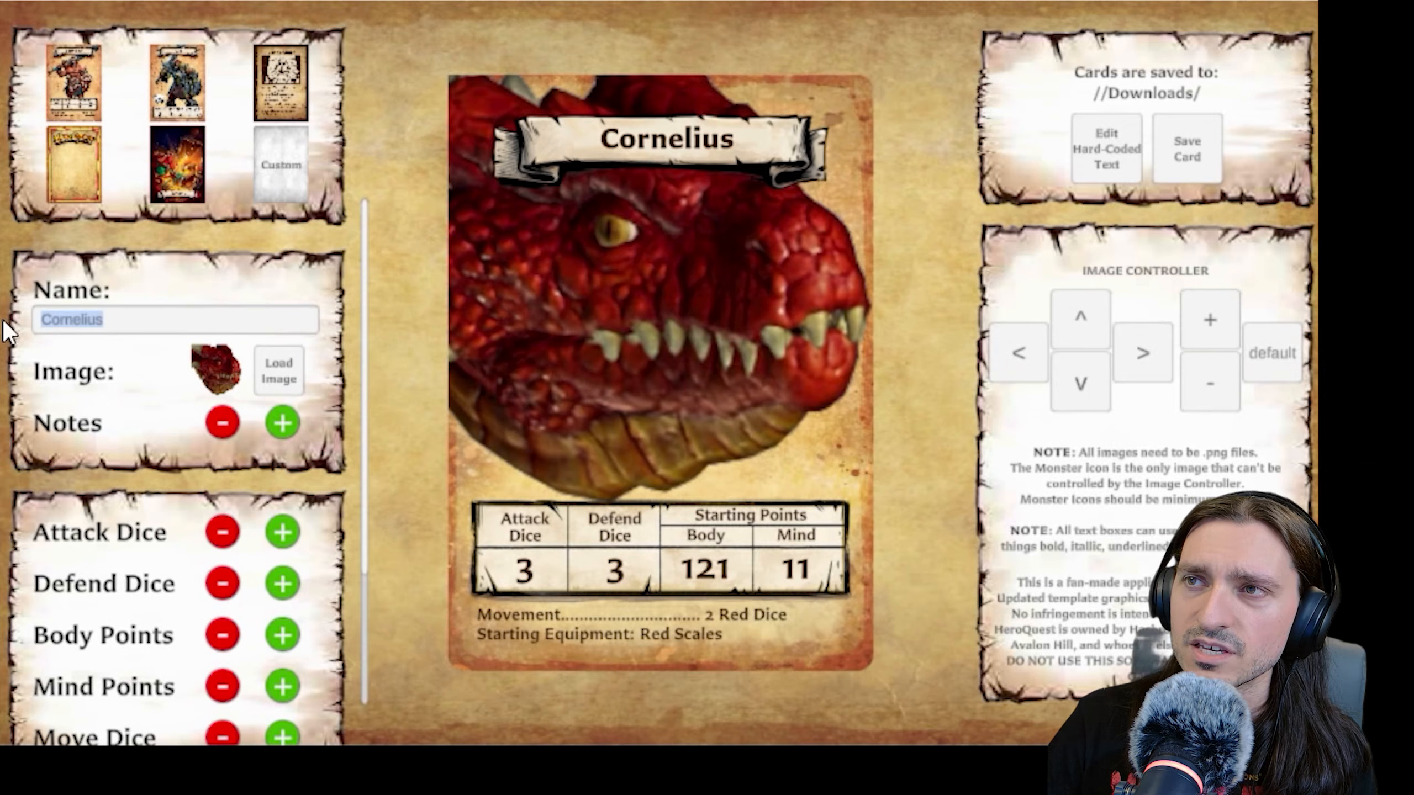
{"action": "left_click", "coordinate": [64, 321]}
{"action": "type", "text": "<i>"}
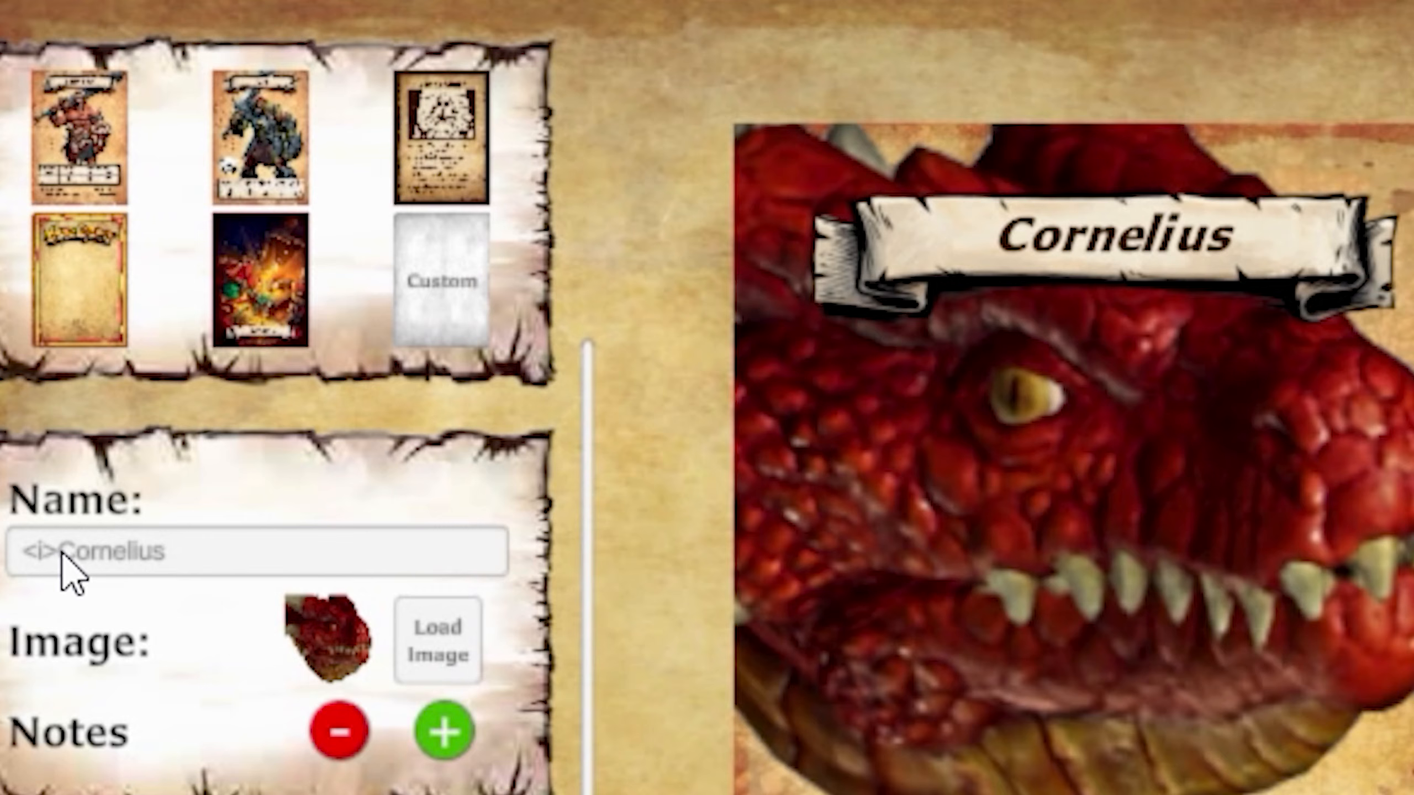
{"action": "key", "text": "BackSpace"}
{"action": "type", "text": "b>"}
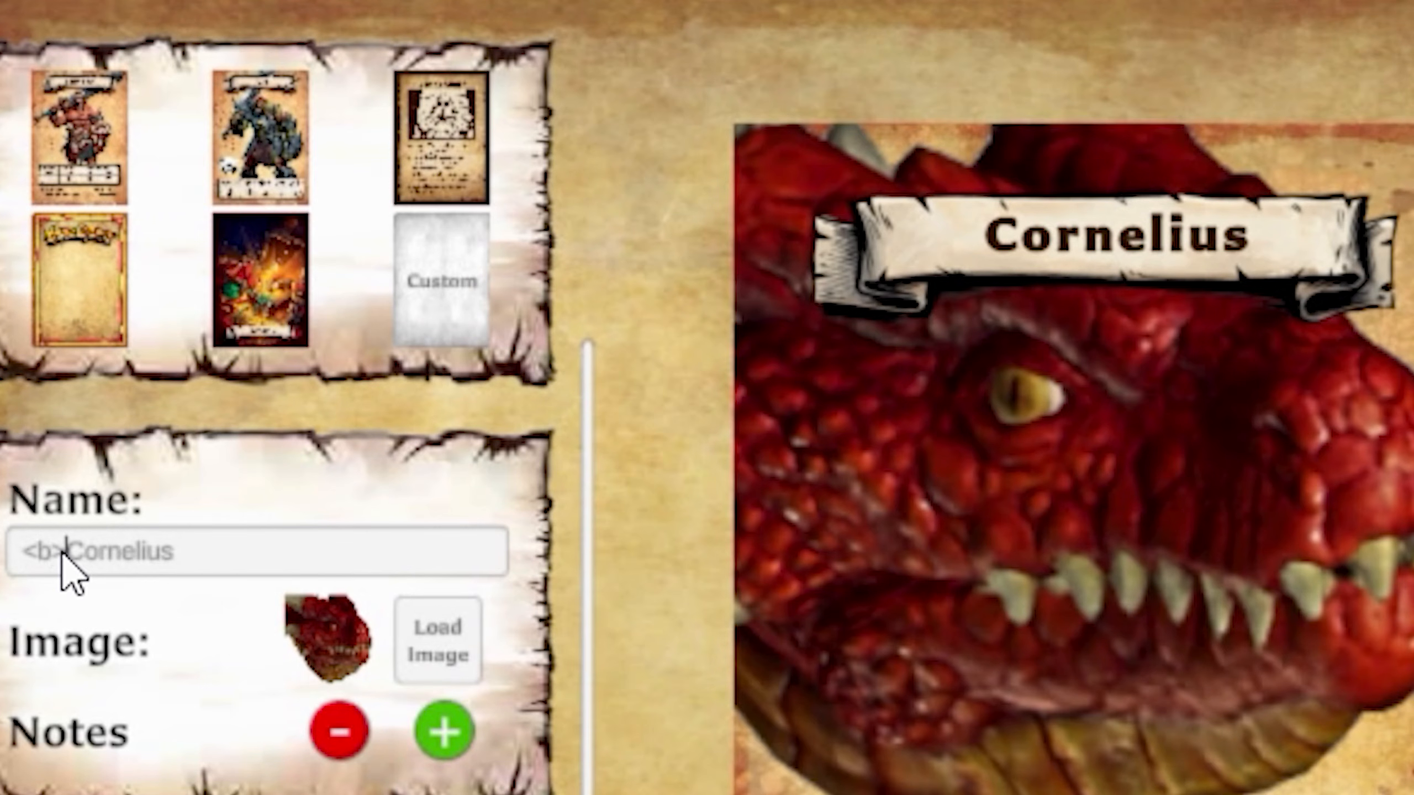
{"action": "type", "text": "<i>"}
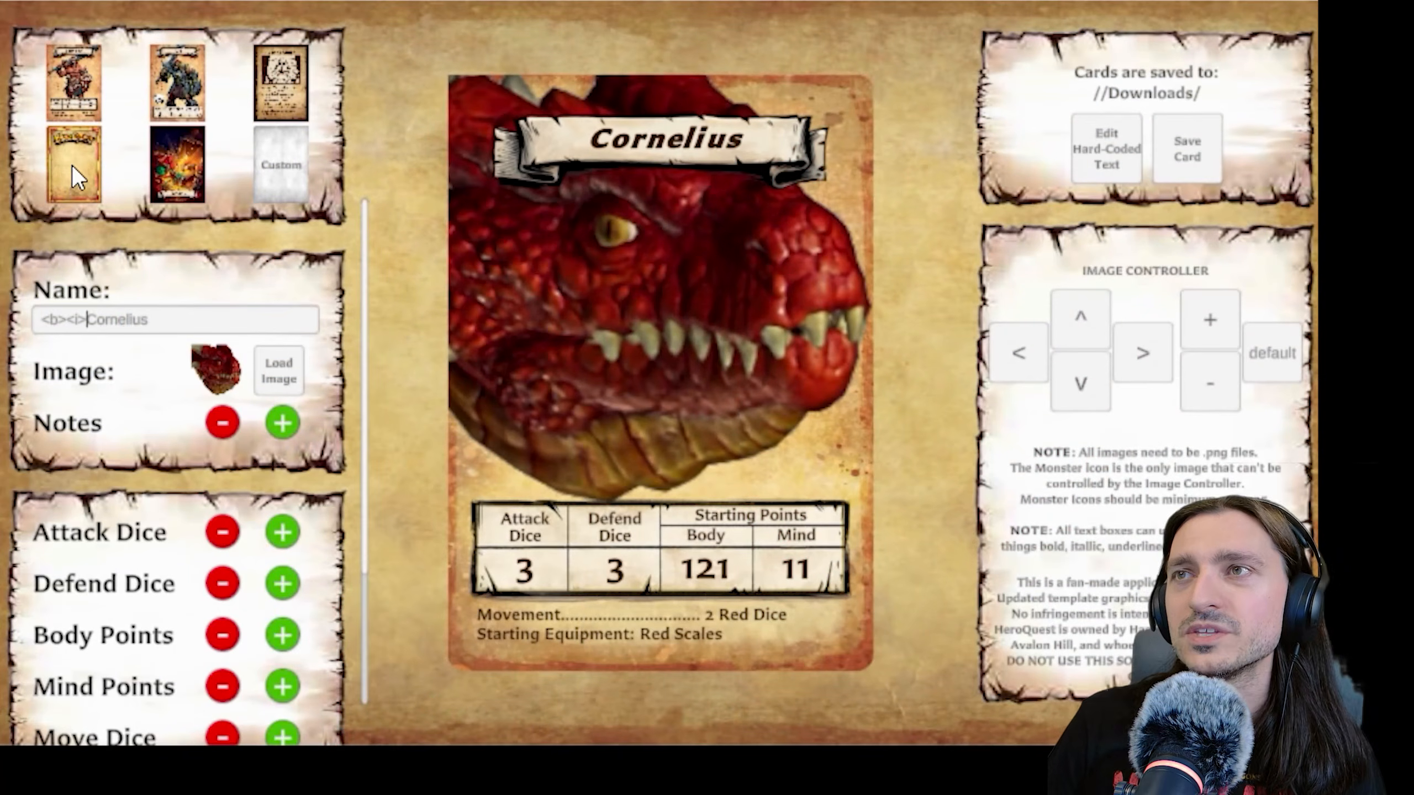
- On the HeroQuest card back, enter the text "can only use the <b>fire breath</b> ability if <u>very angry."
{"action": "left_click", "coordinate": [75, 301]}
{"action": "left_click", "coordinate": [163, 443]}
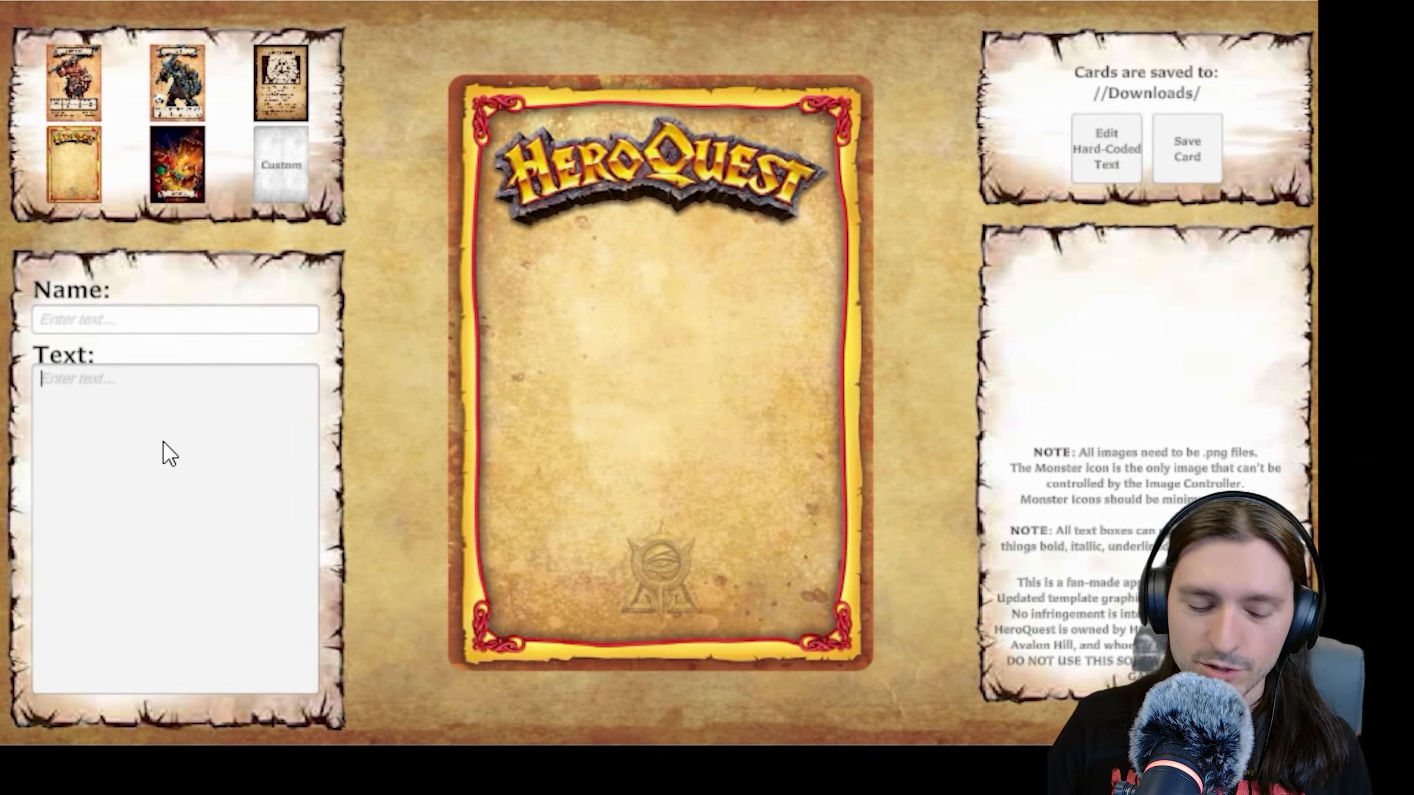
{"action": "type", "text": "can only"}
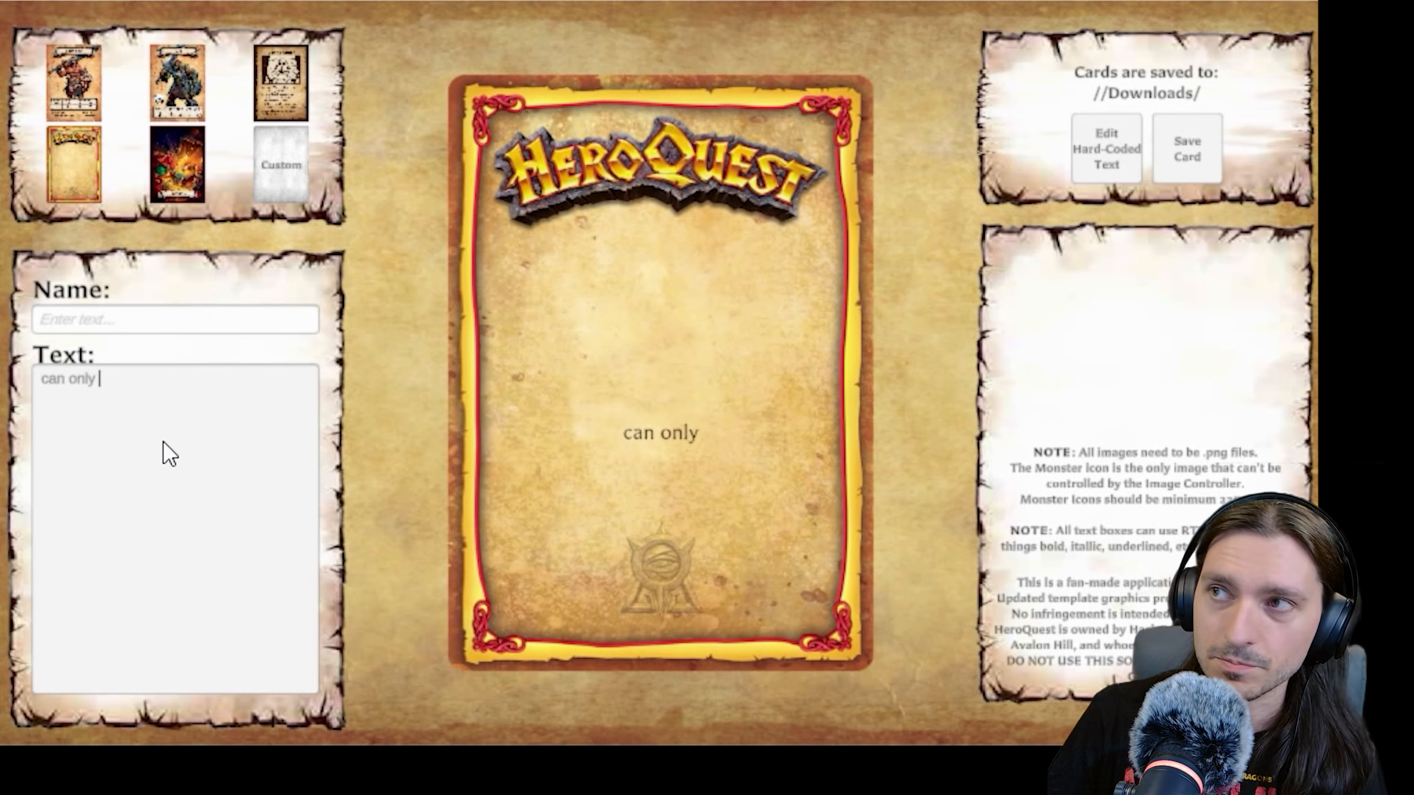
{"action": "type", "text": "use the <b>fire breath</b> ability if <u>very angry."}
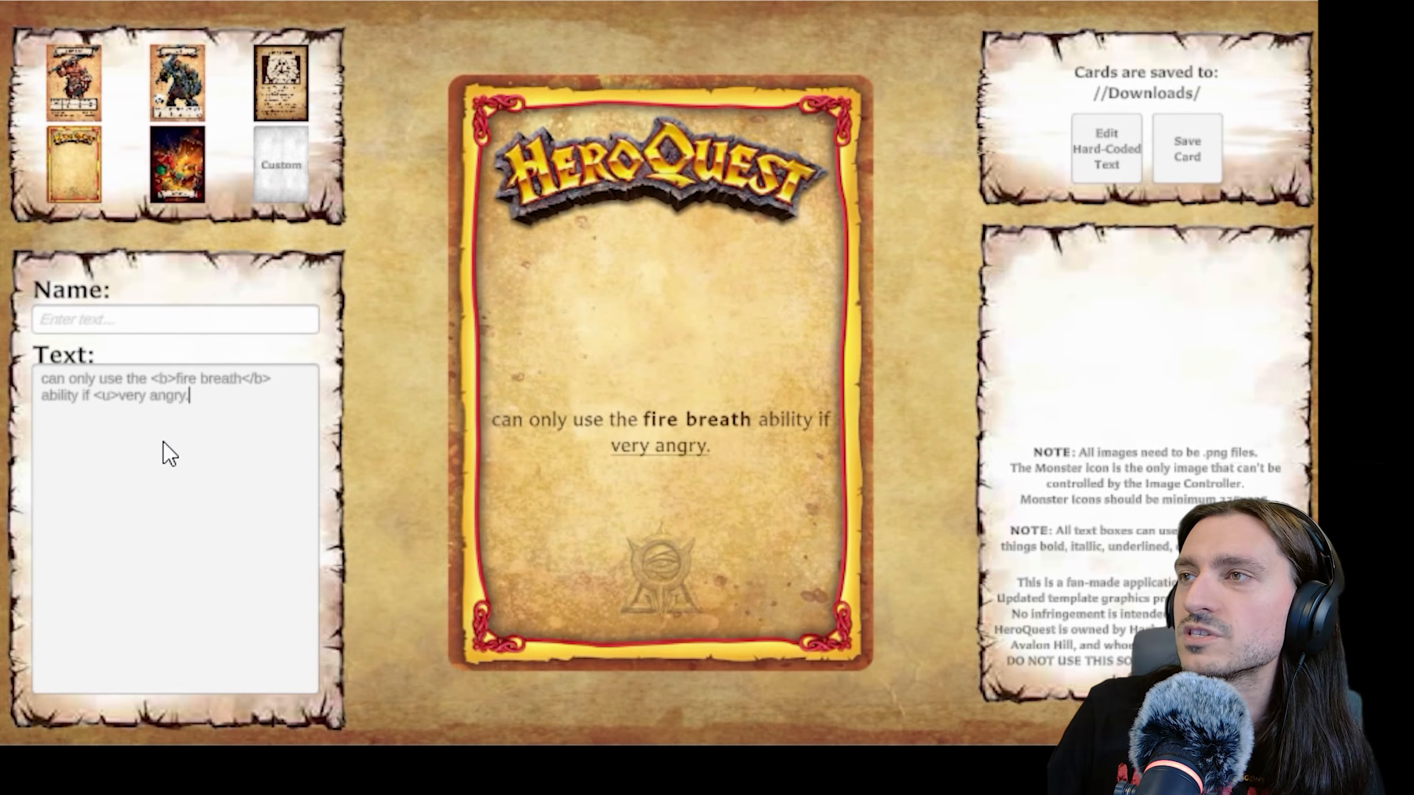